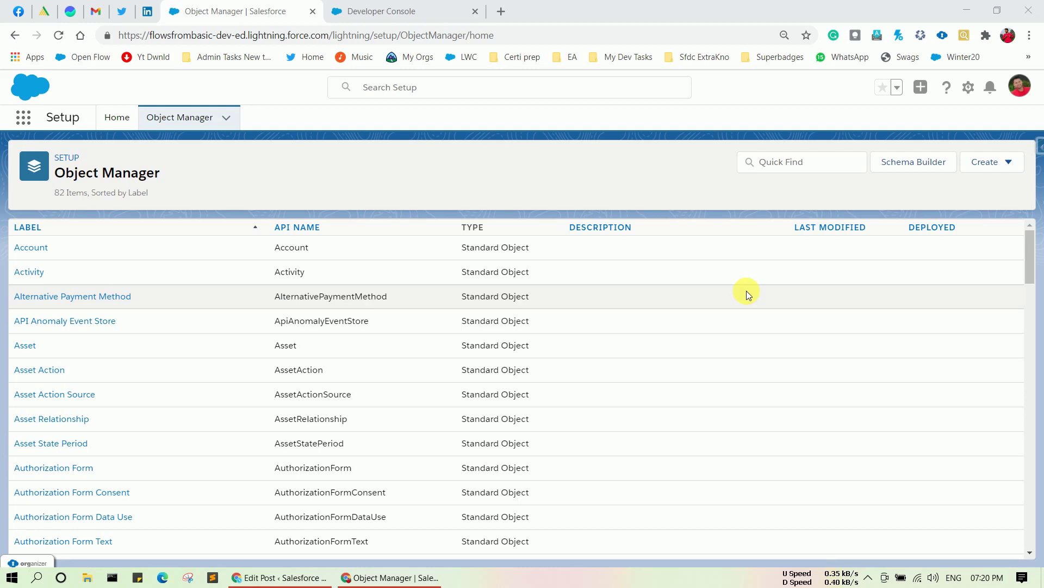
# Find "flow" in Setup and open the Flows page under Process Automation.
pyautogui.click(1002, 163)
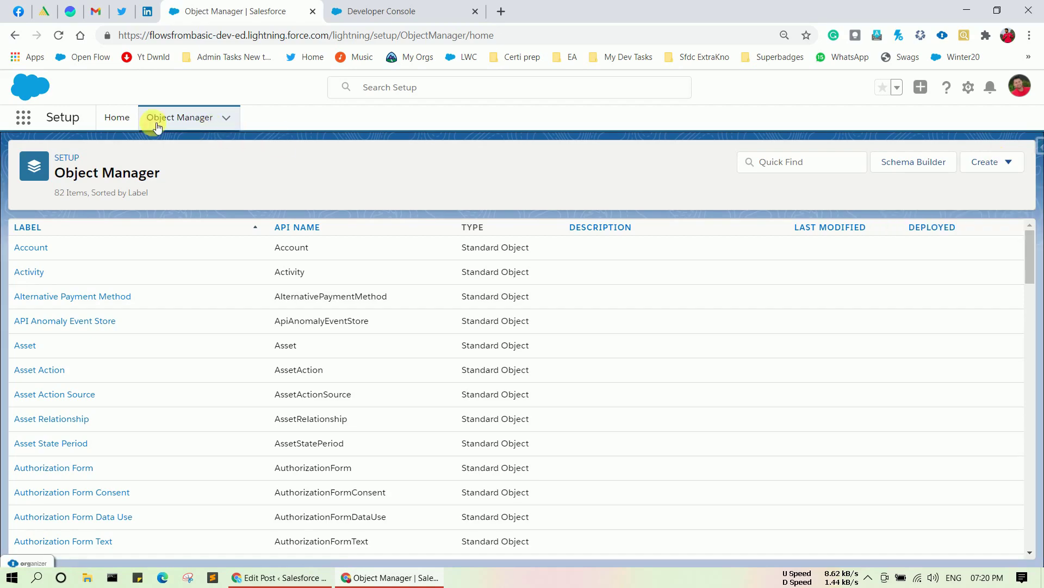
pyautogui.click(116, 116)
pyautogui.click(81, 154)
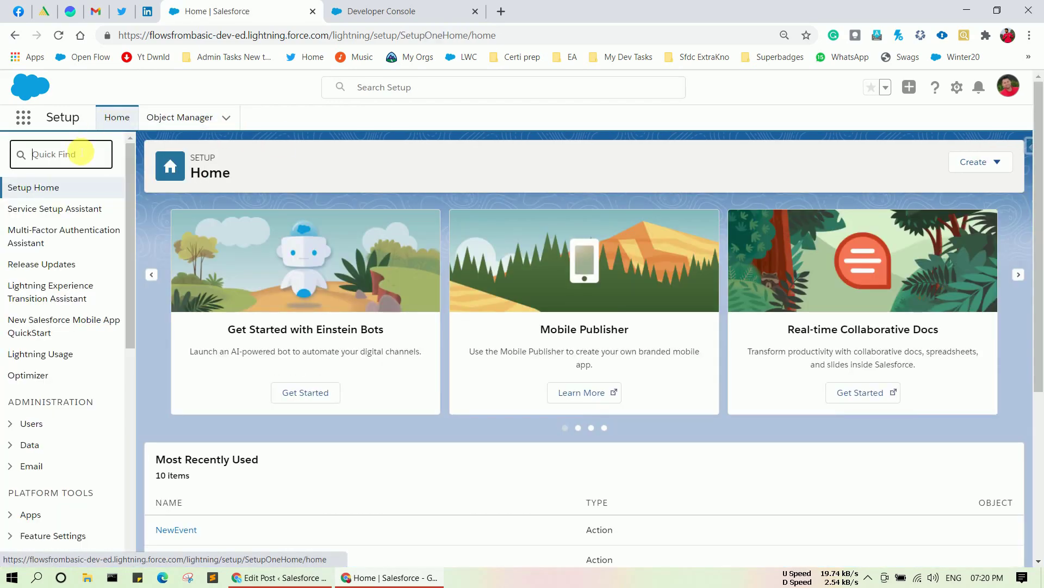
pyautogui.write('flow')
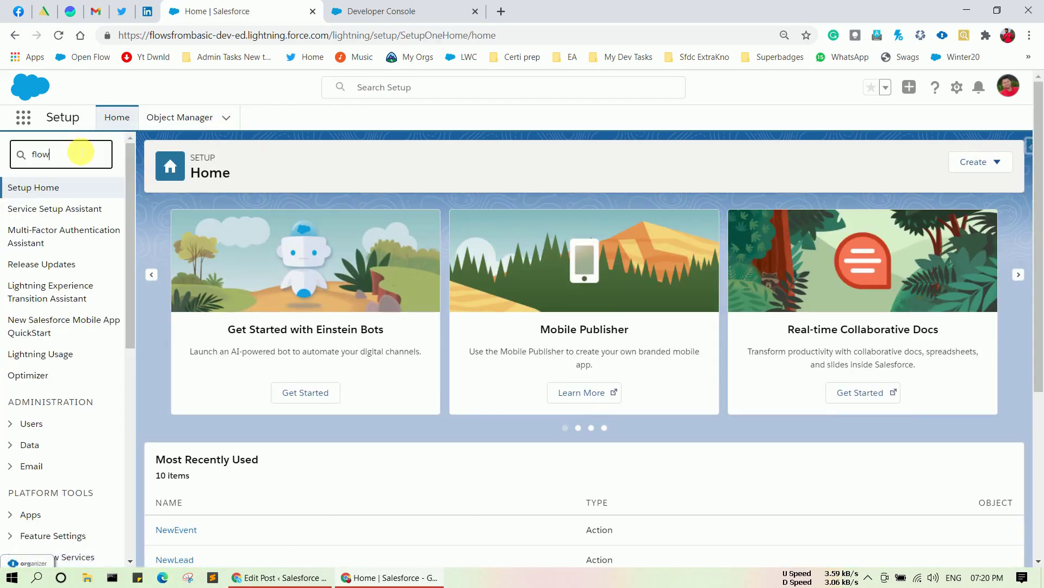
pyautogui.click(48, 383)
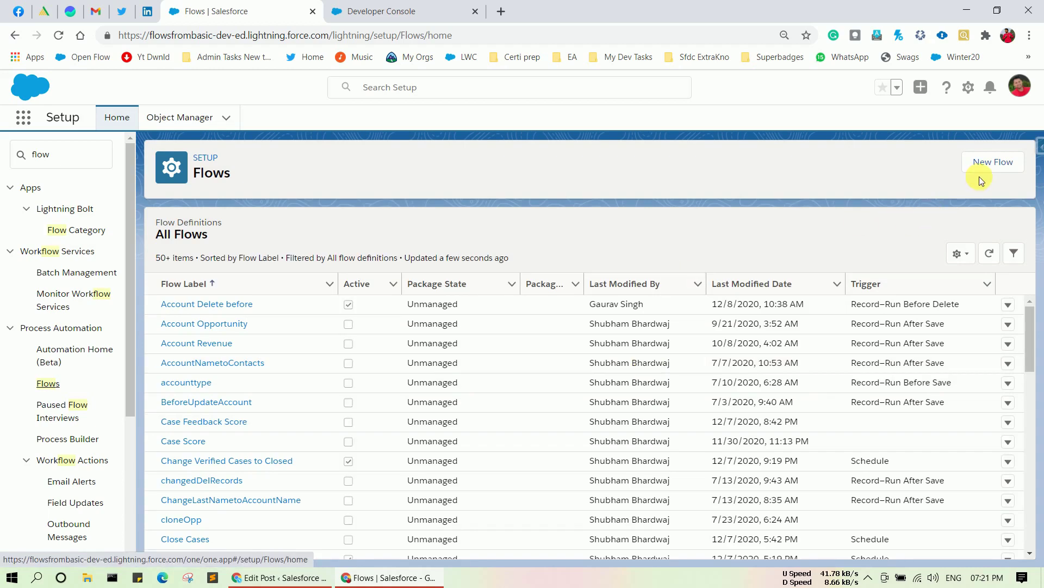
# Create a new Screen Flow using the Freeform layout.
pyautogui.click(988, 159)
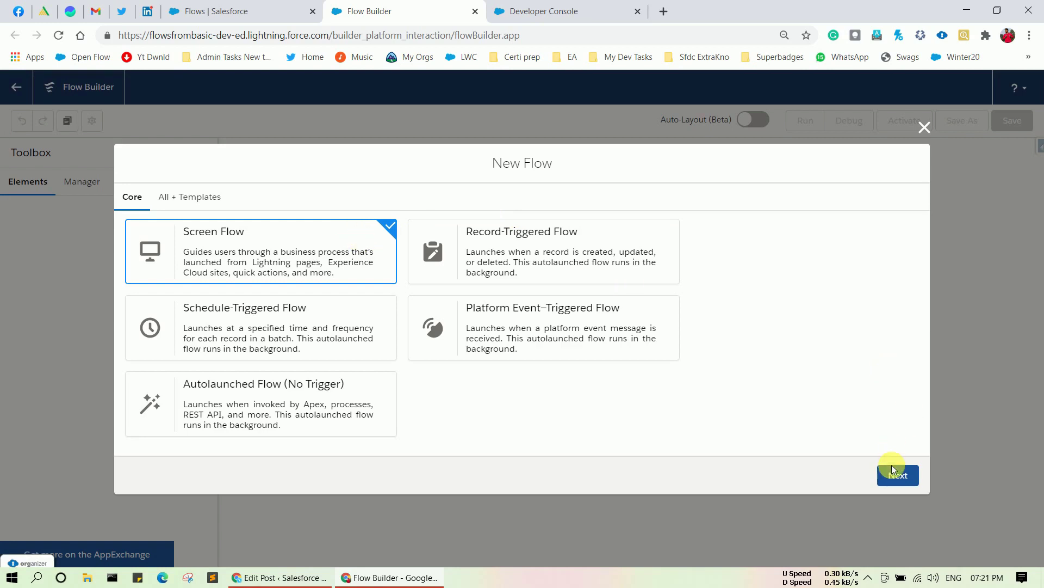
pyautogui.click(895, 482)
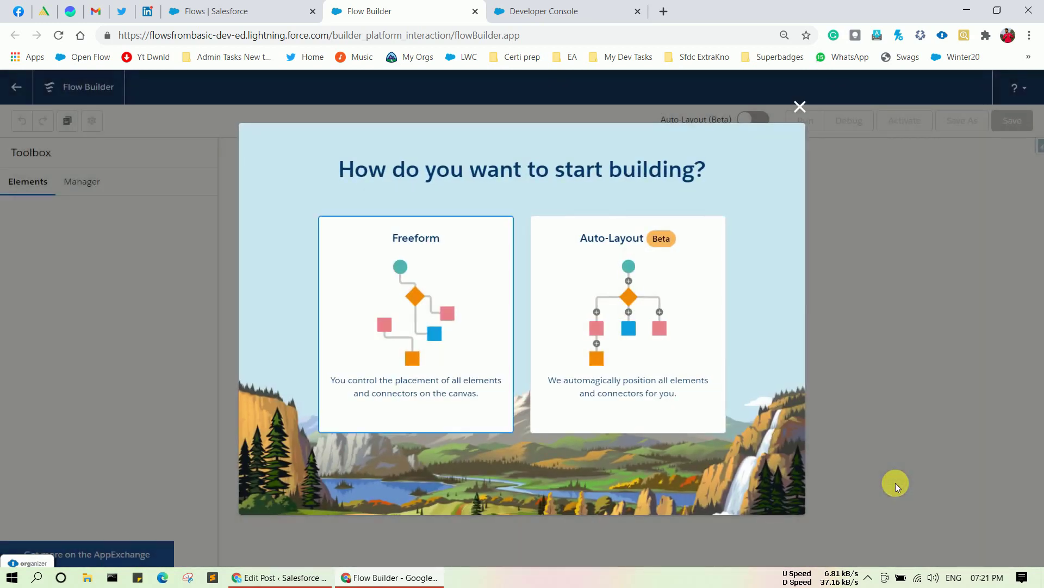
pyautogui.click(431, 300)
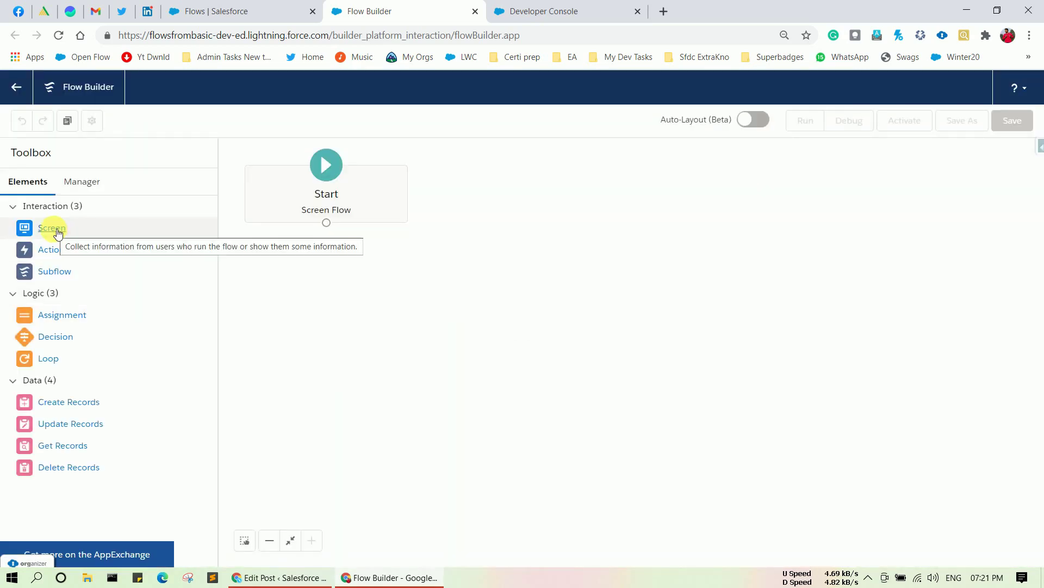
# Add a Screen element to the canvas below Start and place a Name input component on the screen.
pyautogui.moveTo(58, 232); pyautogui.dragTo(330, 290)
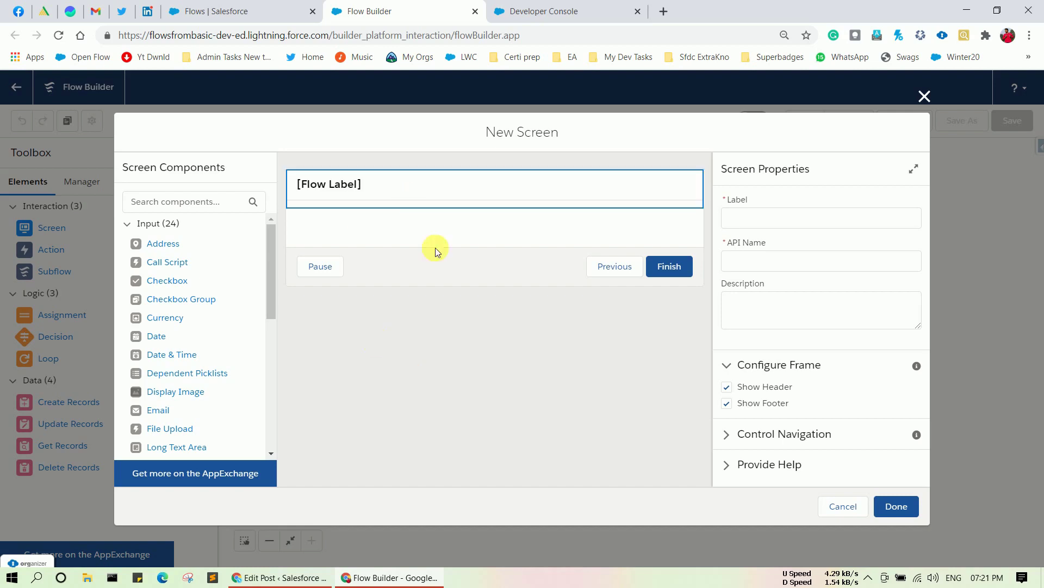
pyautogui.scroll(-2, 185, 333)
pyautogui.scroll(2, 181, 332)
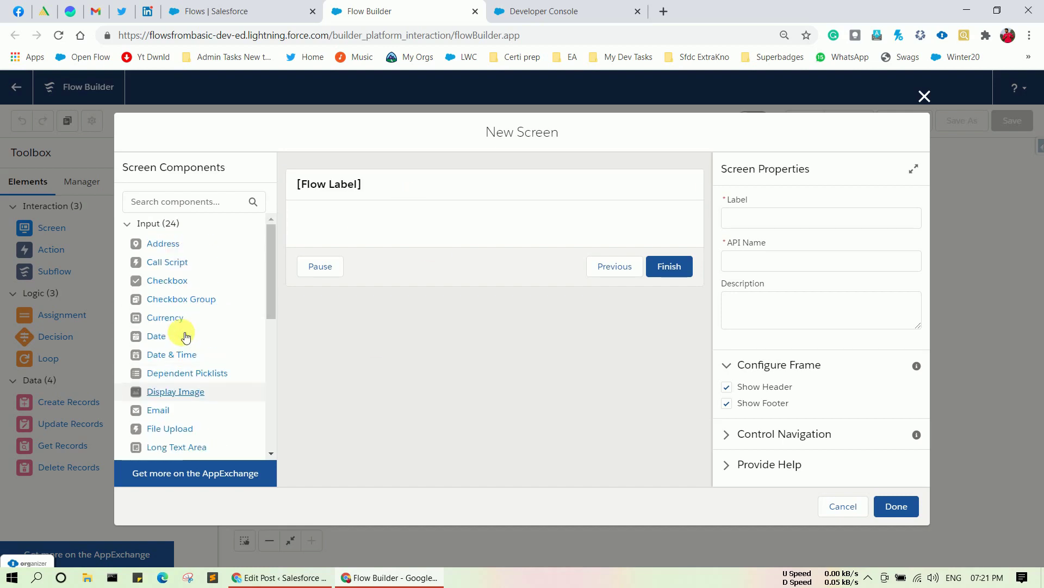
pyautogui.scroll(-3, 181, 332)
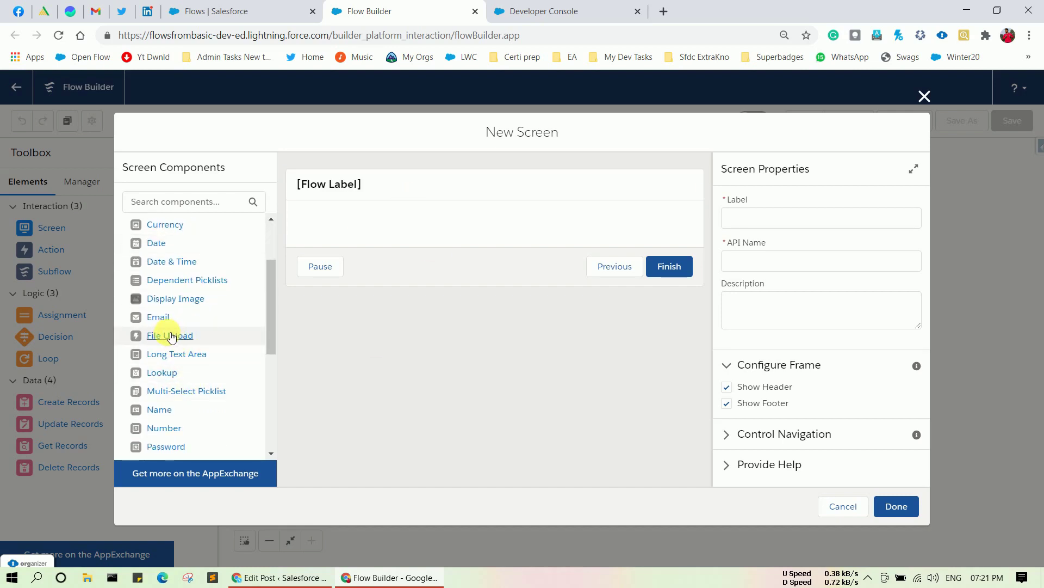
pyautogui.scroll(-1, 171, 376)
pyautogui.click(169, 386)
pyautogui.moveTo(169, 387); pyautogui.dragTo(397, 227)
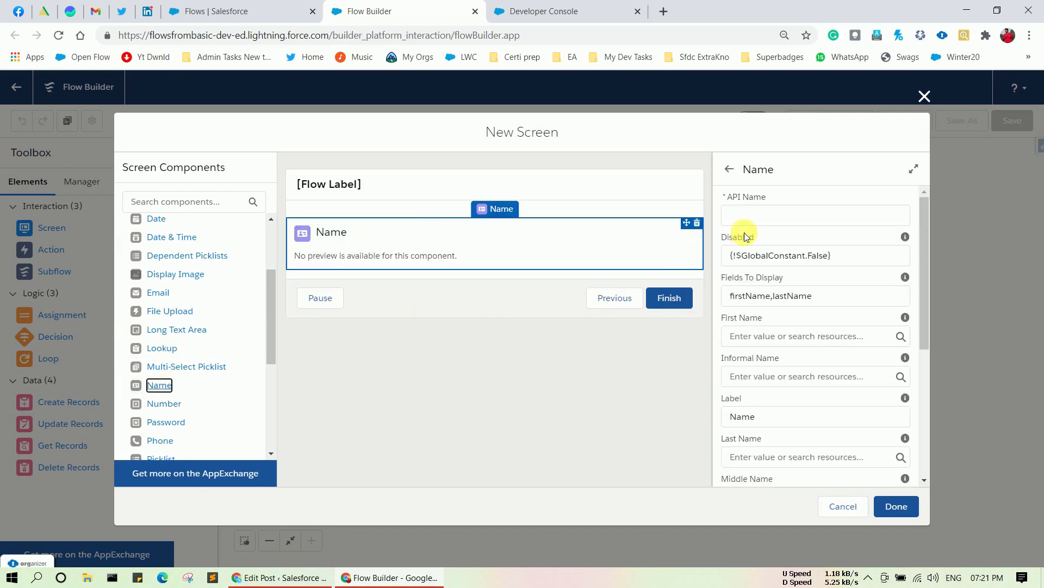
# Set the Name component's API name to contactName and enable manual assignment of its output variables.
pyautogui.click(760, 217)
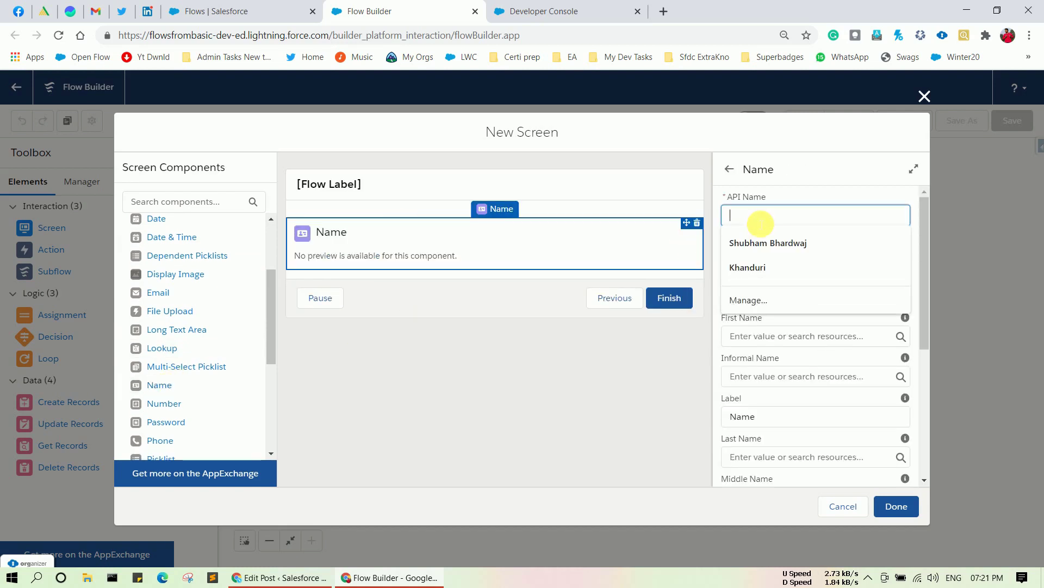
pyautogui.write('contactName')
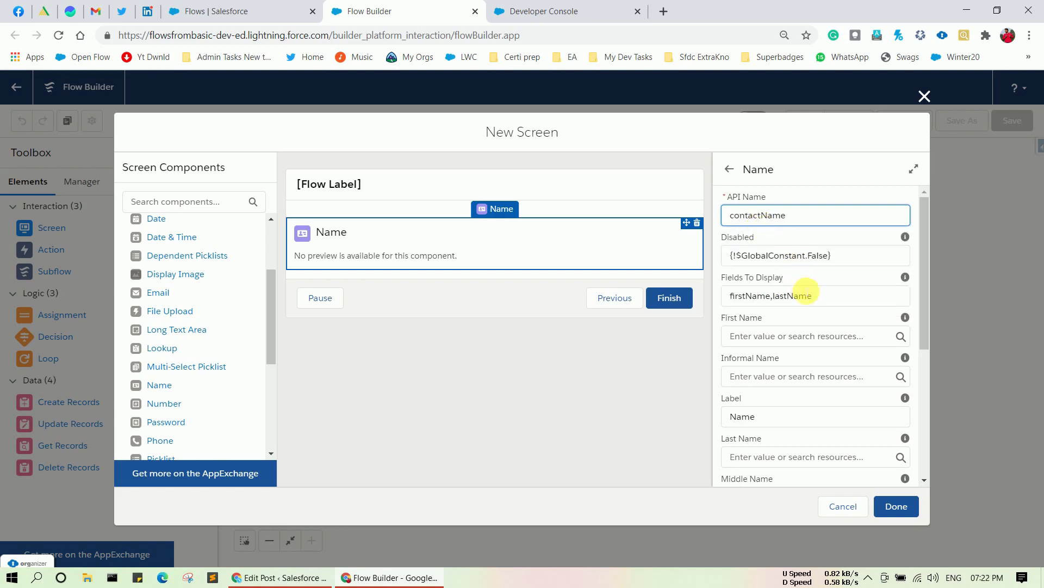
pyautogui.scroll(-5, 805, 294)
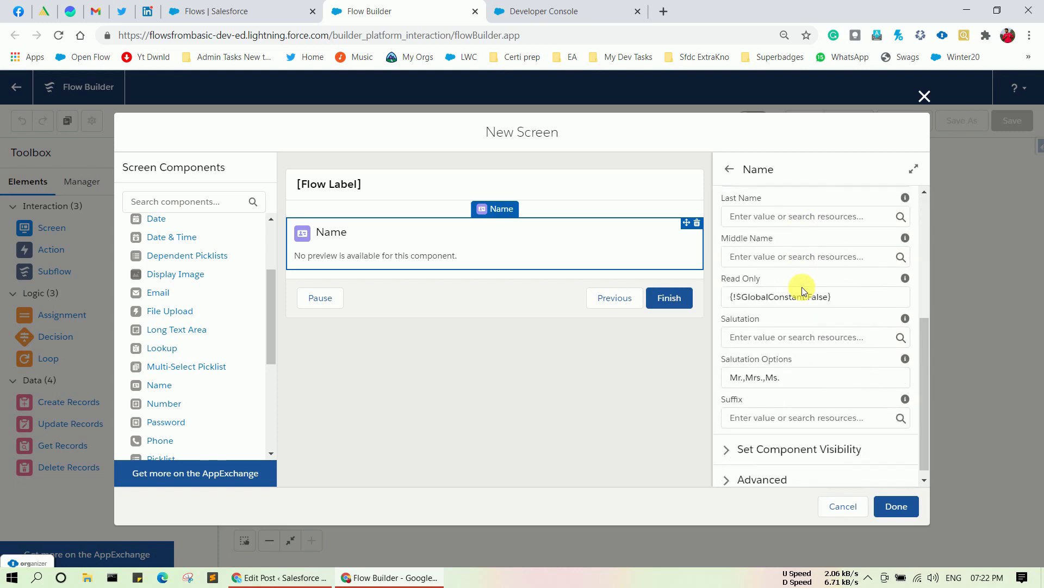
pyautogui.click(737, 469)
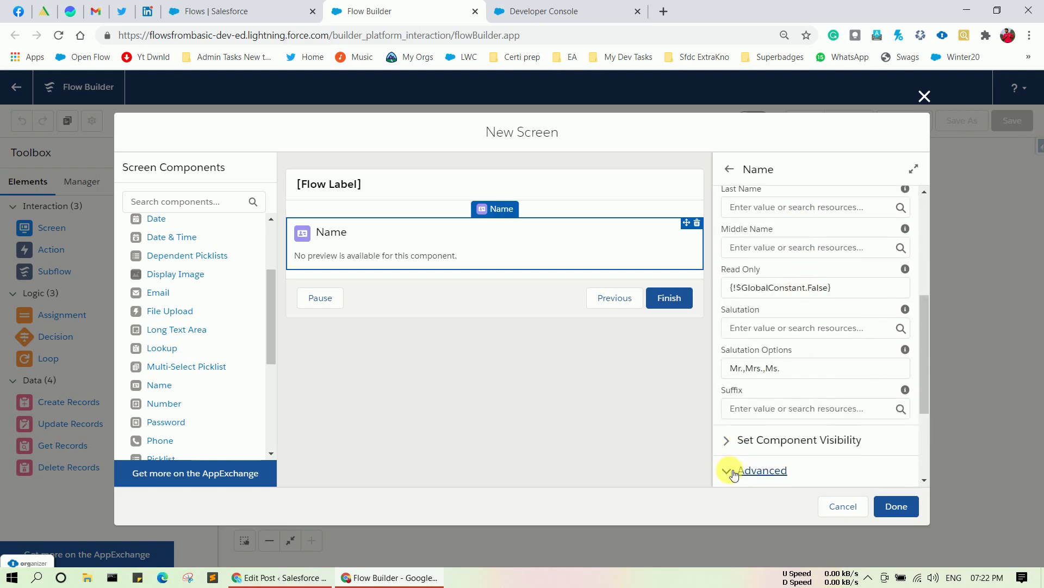
pyautogui.click(727, 347)
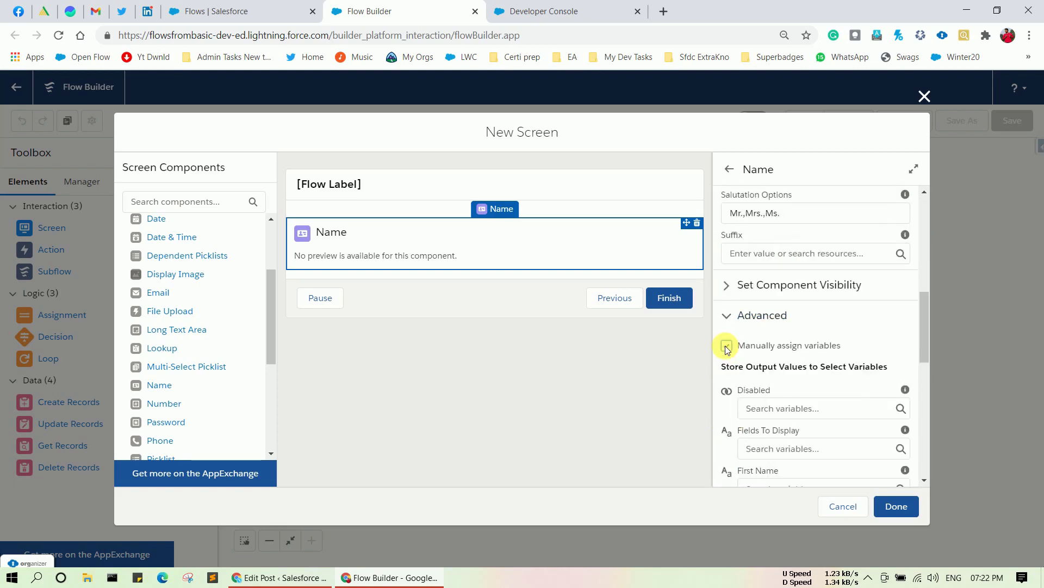
# Create a Text variable named conFirstName to store the Name component's First Name output.
pyautogui.scroll(-8, 725, 348)
pyautogui.scroll(4, 726, 348)
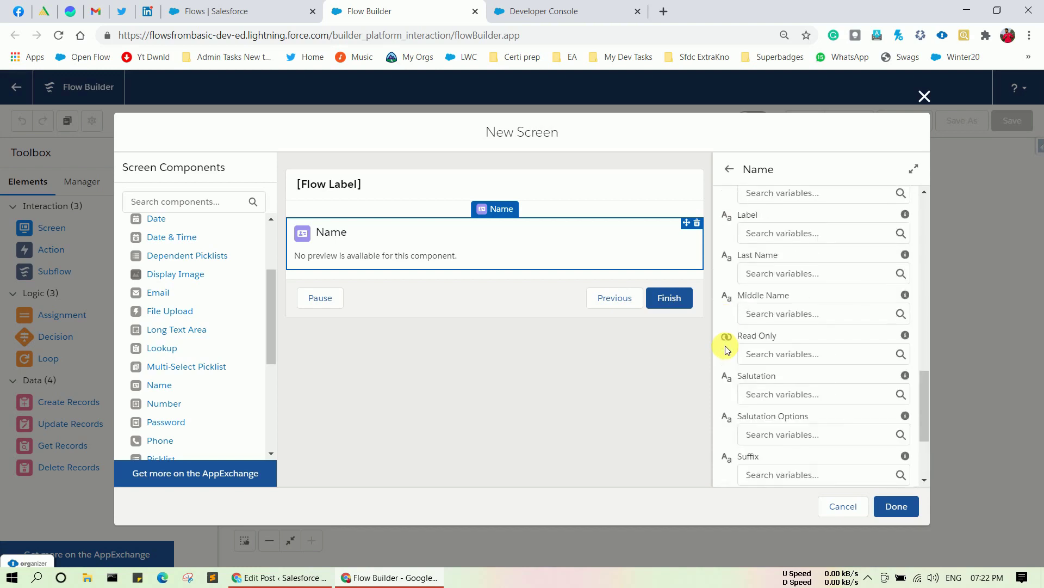
pyautogui.scroll(1, 726, 348)
pyautogui.click(752, 273)
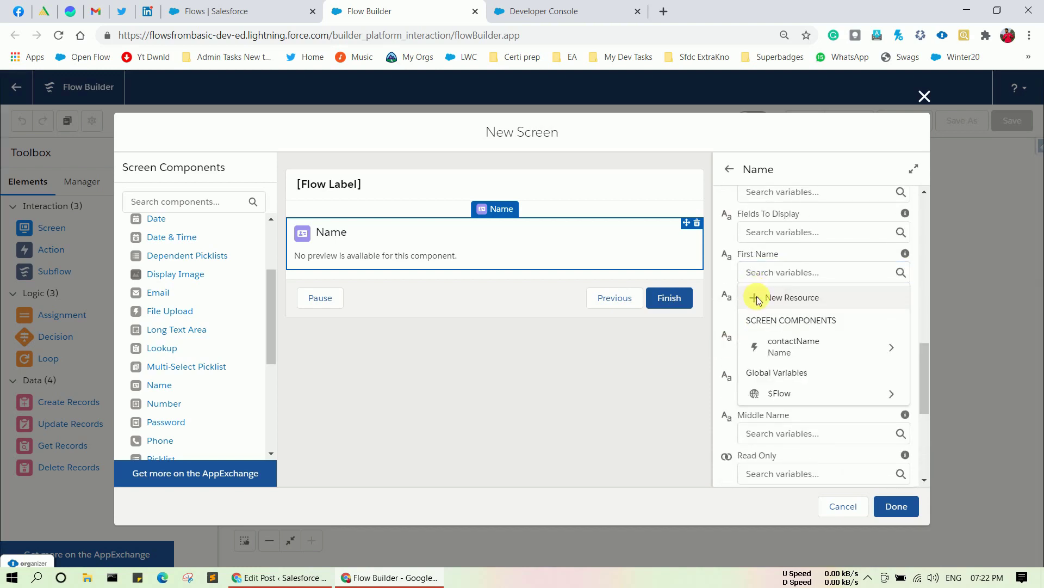
pyautogui.click(756, 297)
pyautogui.click(468, 278)
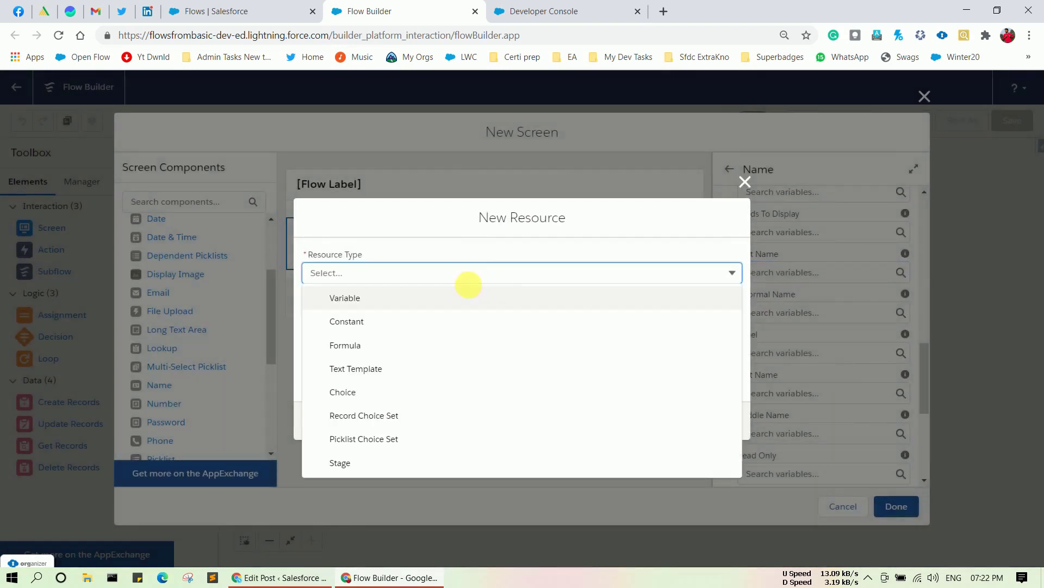
pyautogui.click(387, 301)
pyautogui.click(388, 305)
pyautogui.write('con')
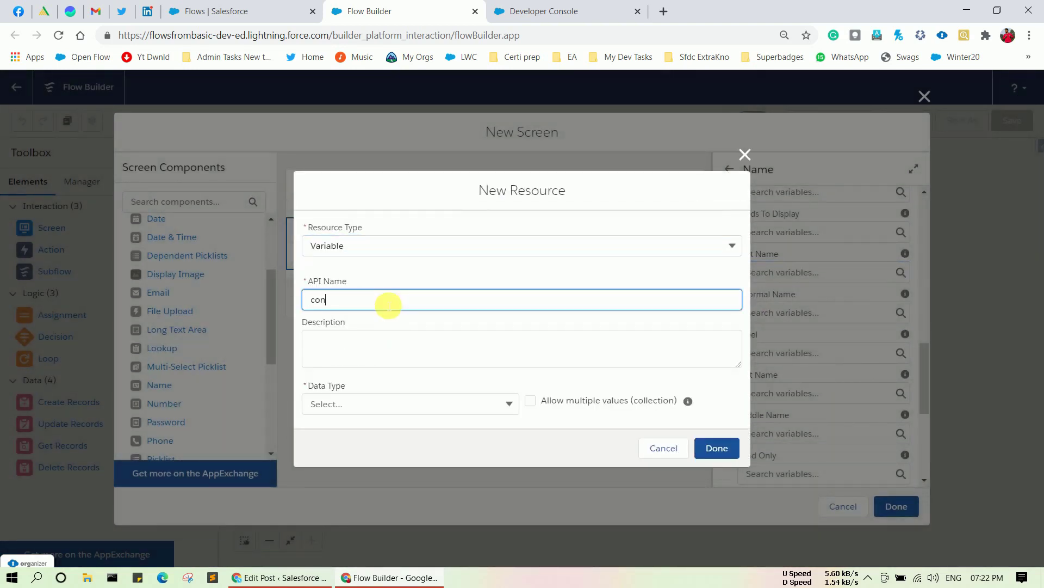
pyautogui.write('FirstName')
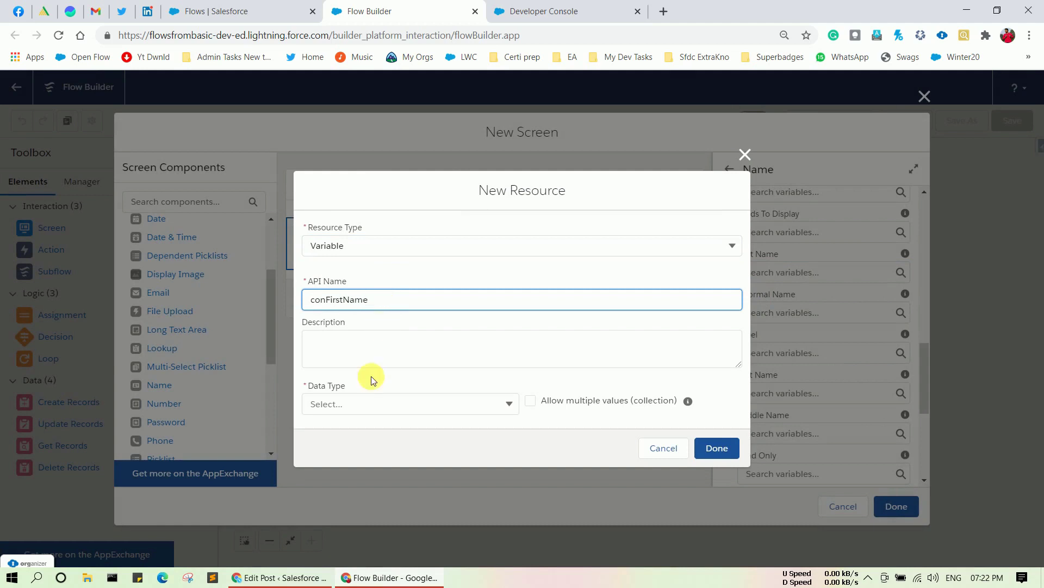
pyautogui.click(350, 406)
pyautogui.click(340, 170)
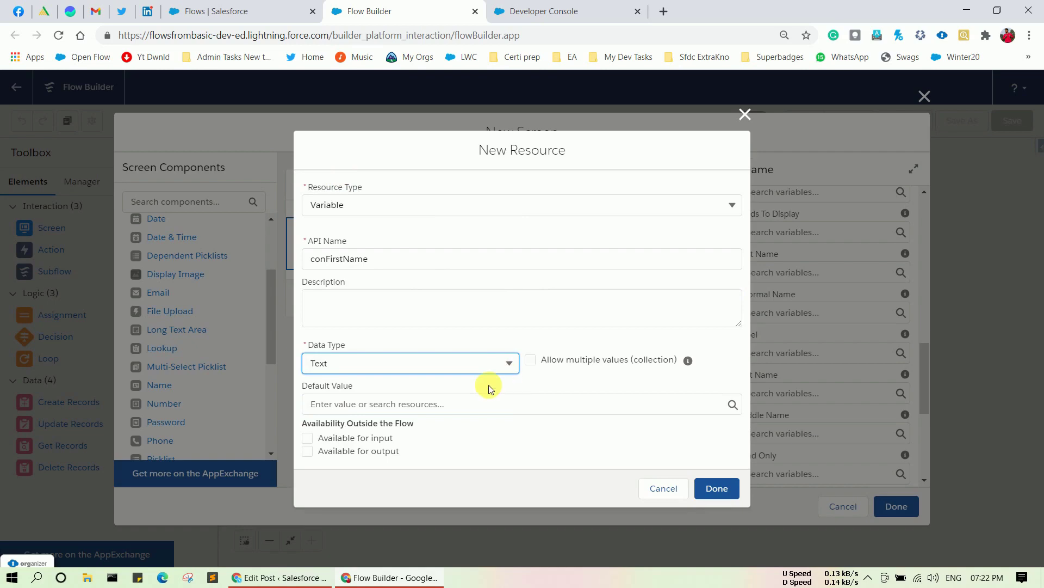
pyautogui.click(706, 485)
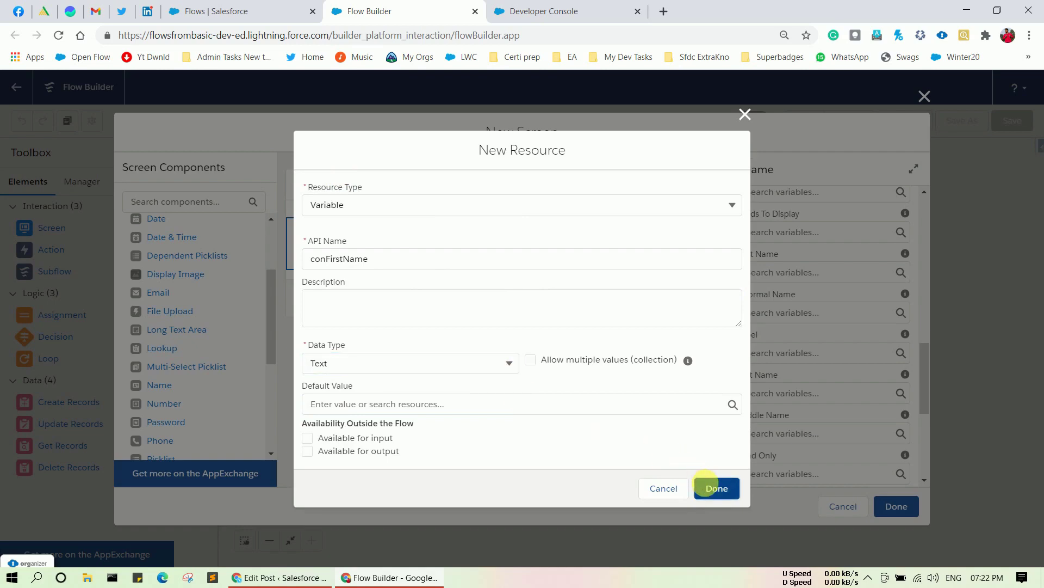
# Create a Text variable named conLastName to store the Name component's Last Name output.
pyautogui.scroll(-2, 781, 303)
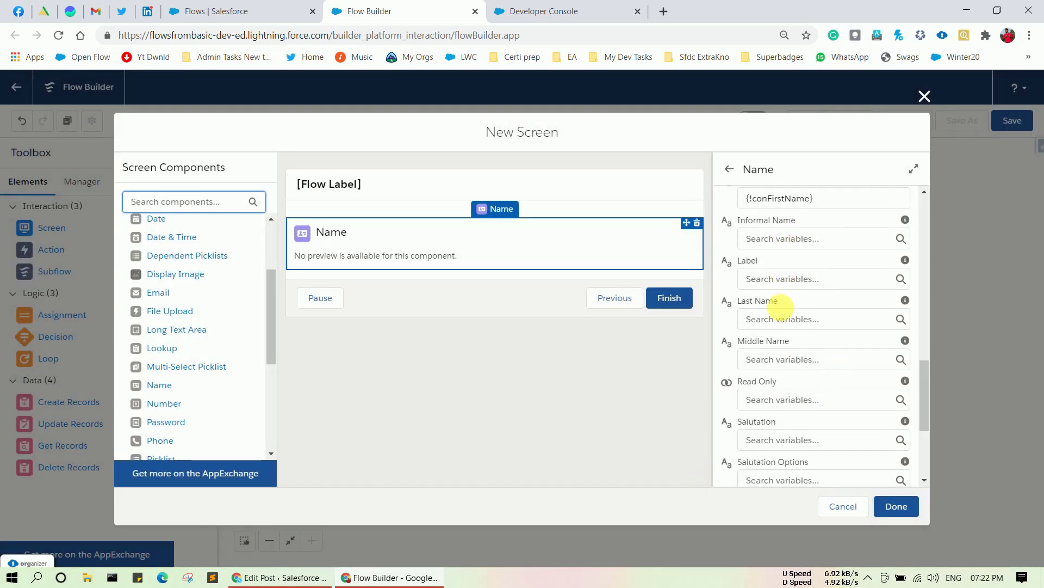
pyautogui.click(779, 318)
pyautogui.click(768, 343)
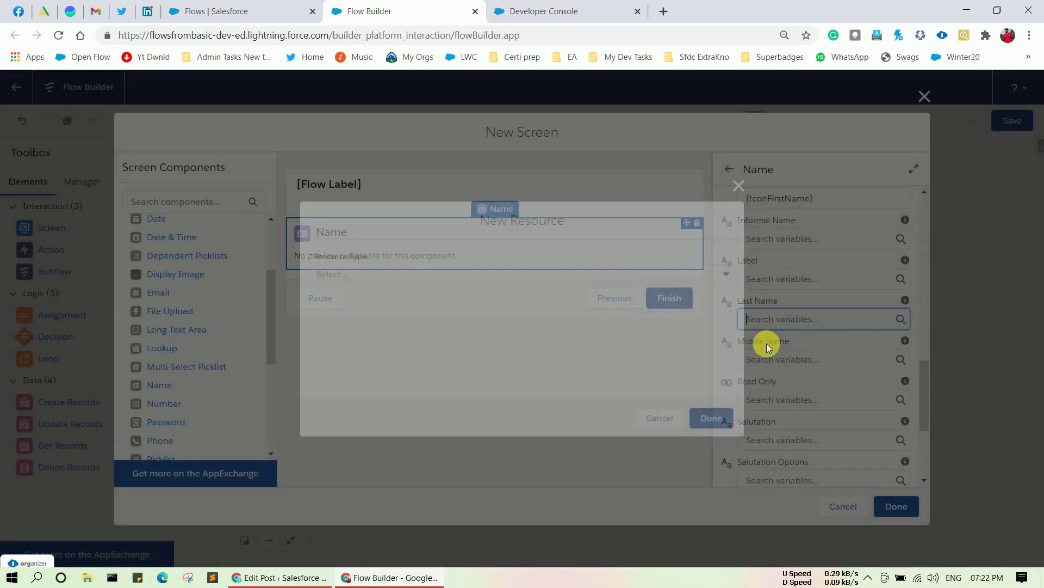
pyautogui.click(359, 274)
pyautogui.click(353, 296)
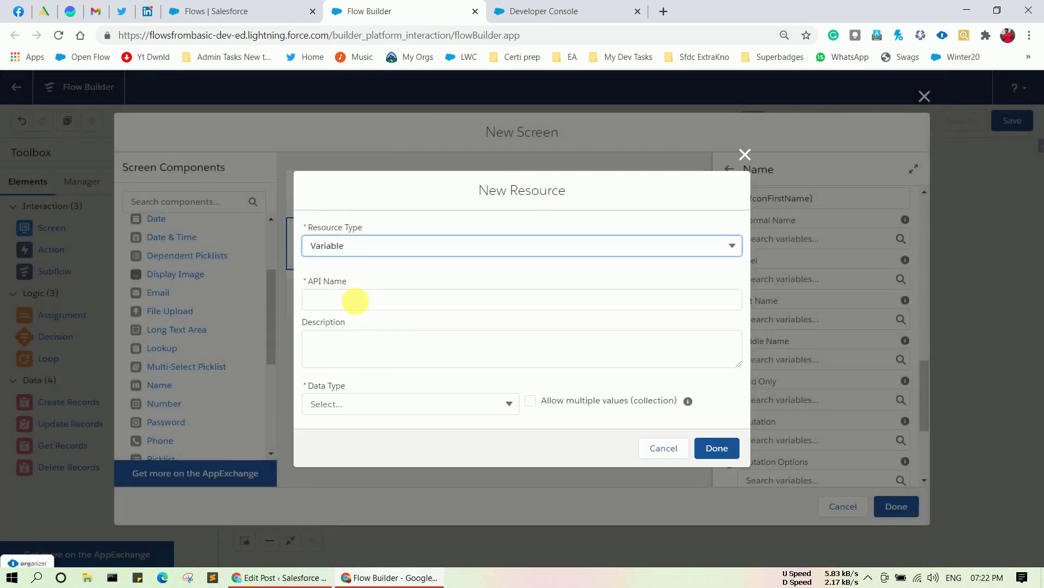
pyautogui.click(346, 301)
pyautogui.write('conL')
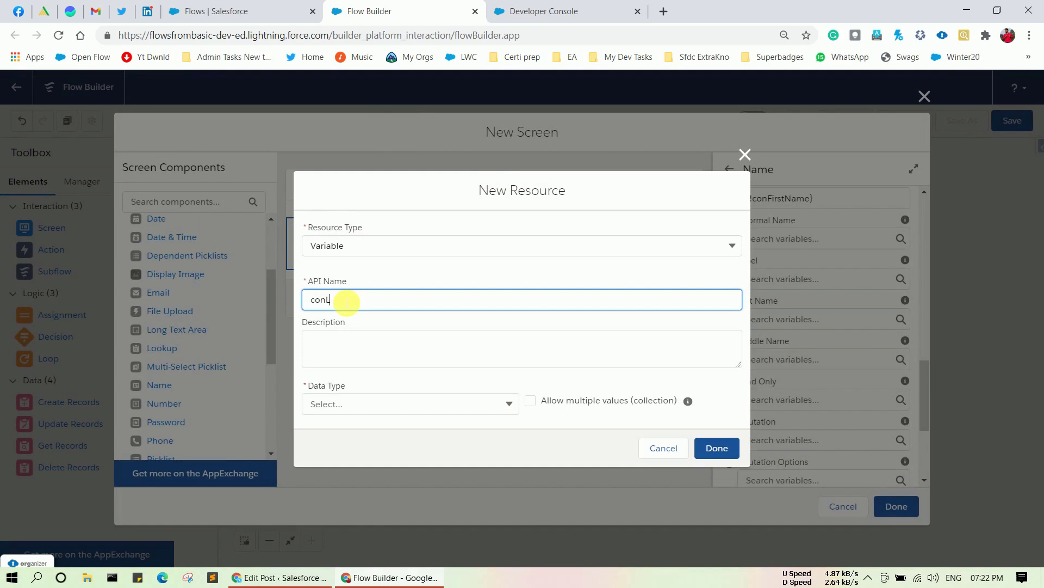
pyautogui.write('atName')
pyautogui.click(338, 299)
pyautogui.write('s')
pyautogui.click(379, 403)
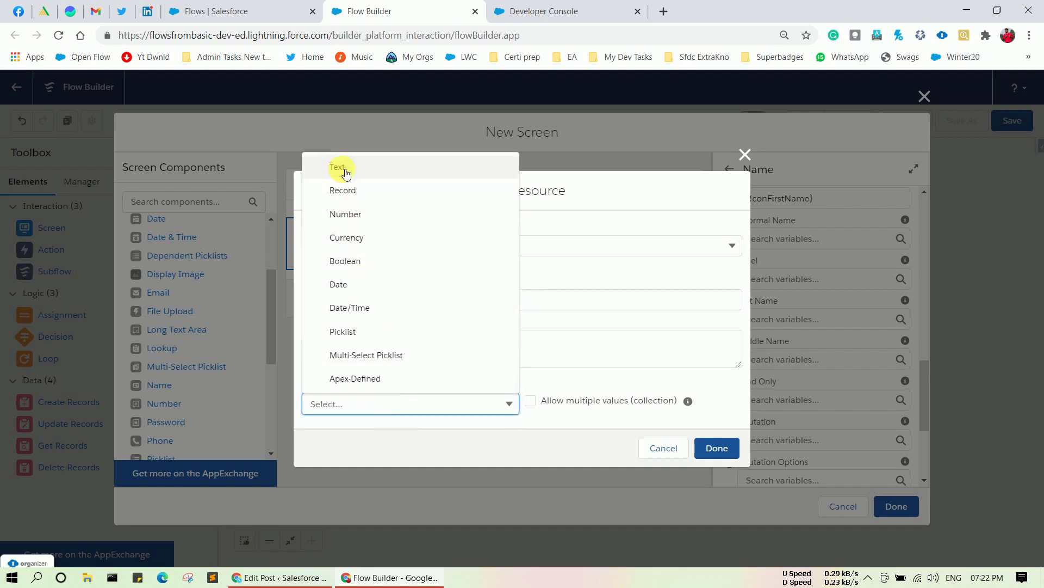
pyautogui.click(343, 166)
pyautogui.click(717, 488)
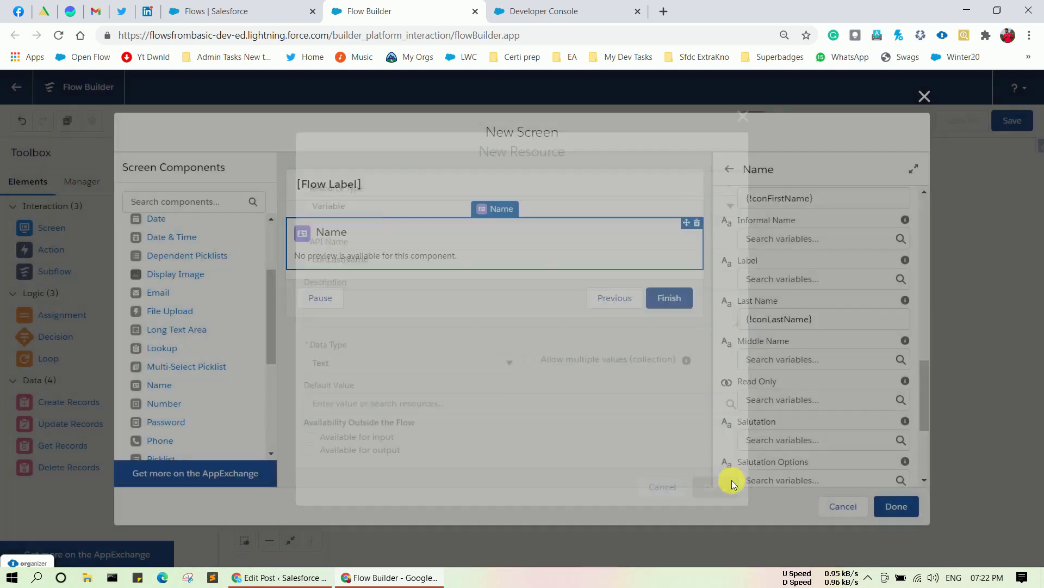
# Label the screen "Screen 1" with the API name Screen_1.
pyautogui.scroll(1, 792, 342)
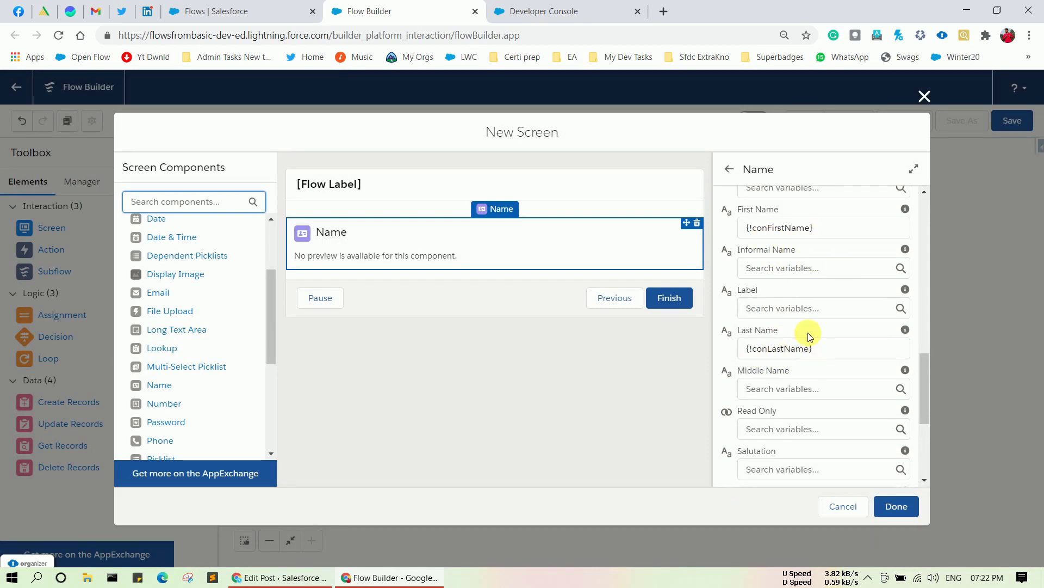
pyautogui.click(525, 168)
pyautogui.click(755, 216)
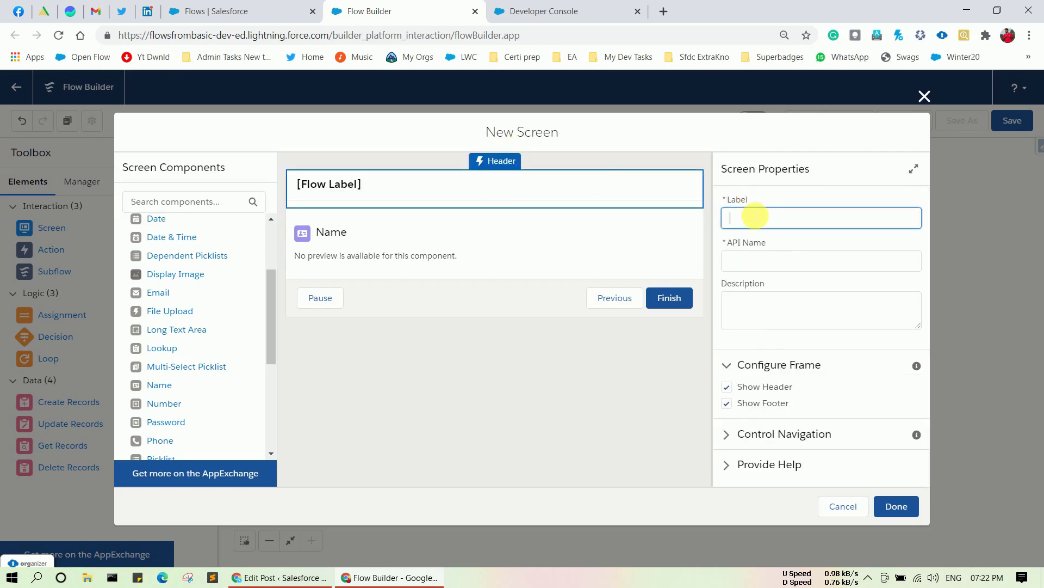
pyautogui.write('Screen 1')
pyautogui.press('Tab')
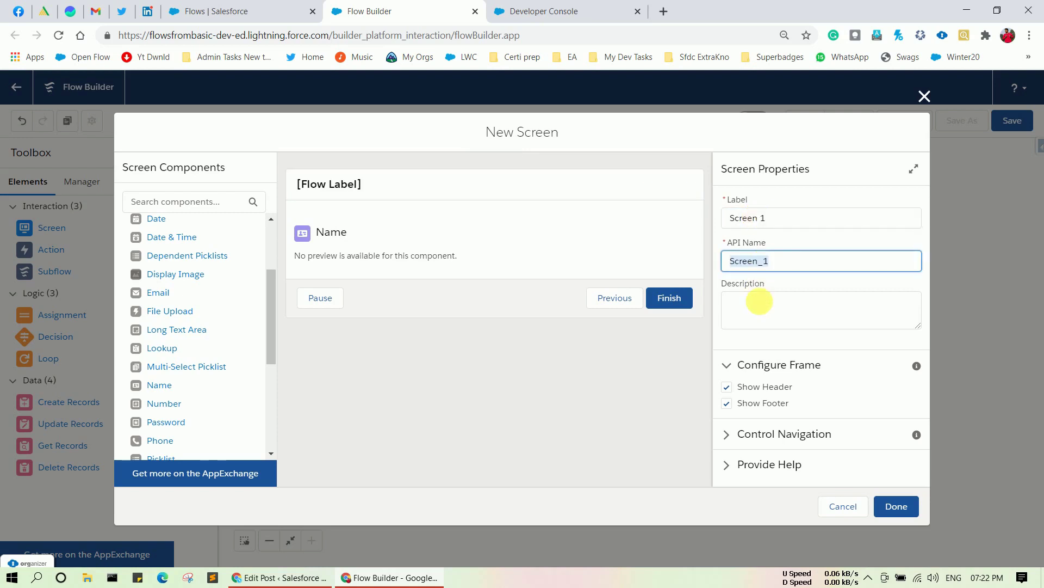
pyautogui.press('Tab')
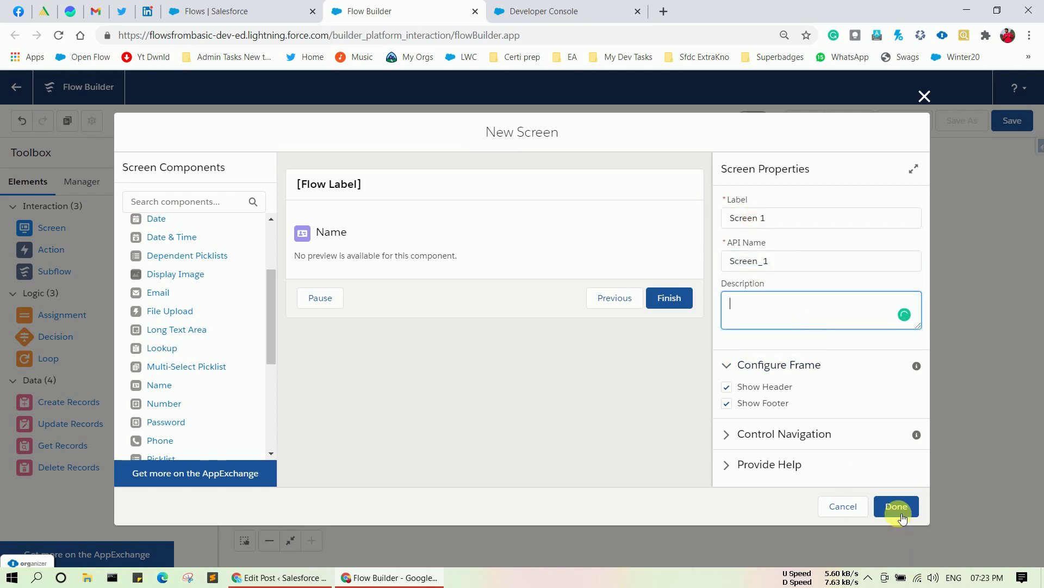
# Disable the Pause and Previous navigation options for Screen 1 and finish the screen.
pyautogui.click(413, 304)
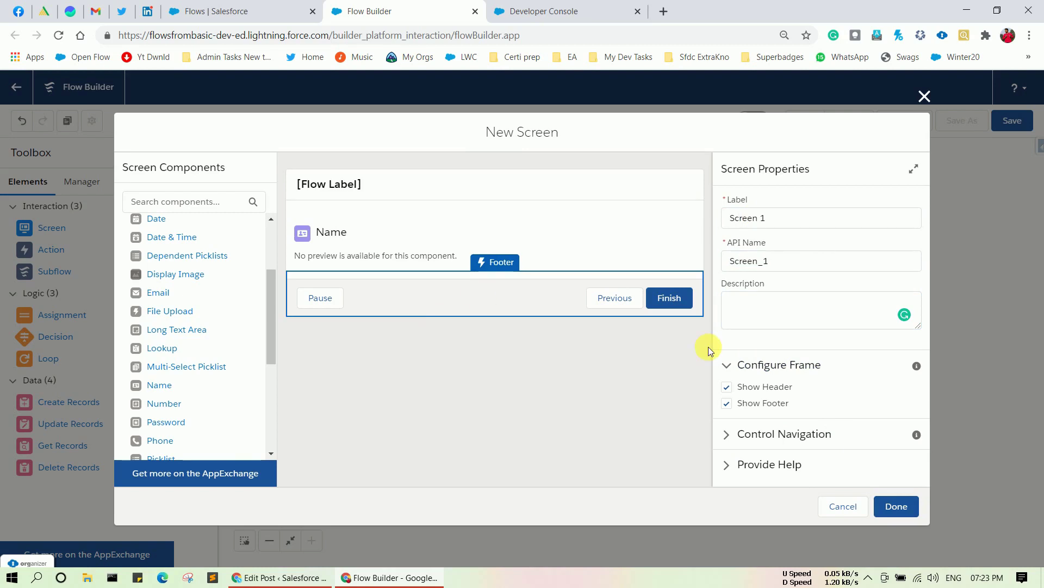
pyautogui.click(729, 433)
pyautogui.scroll(-2, 735, 430)
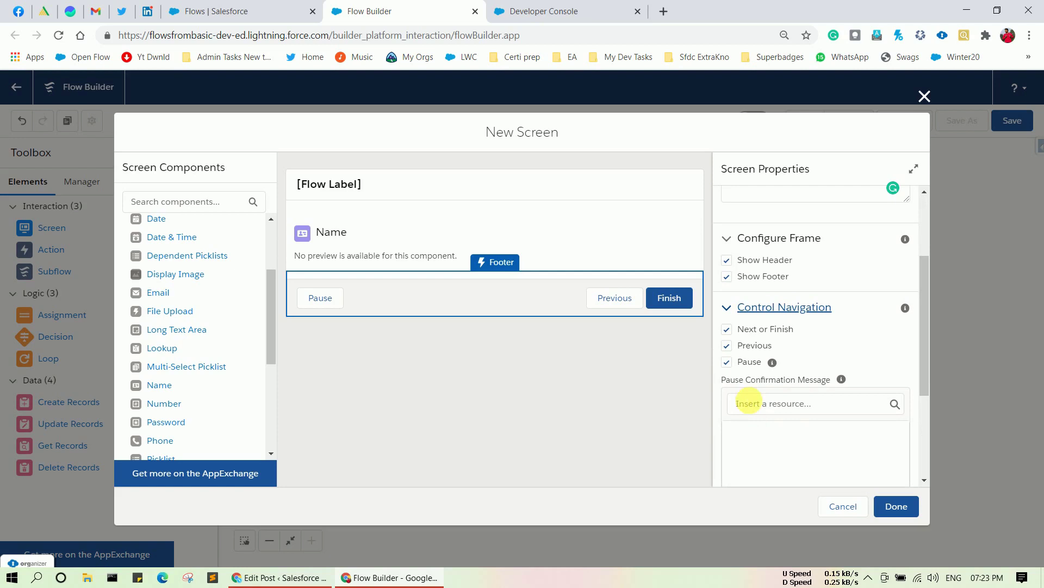
pyautogui.click(728, 362)
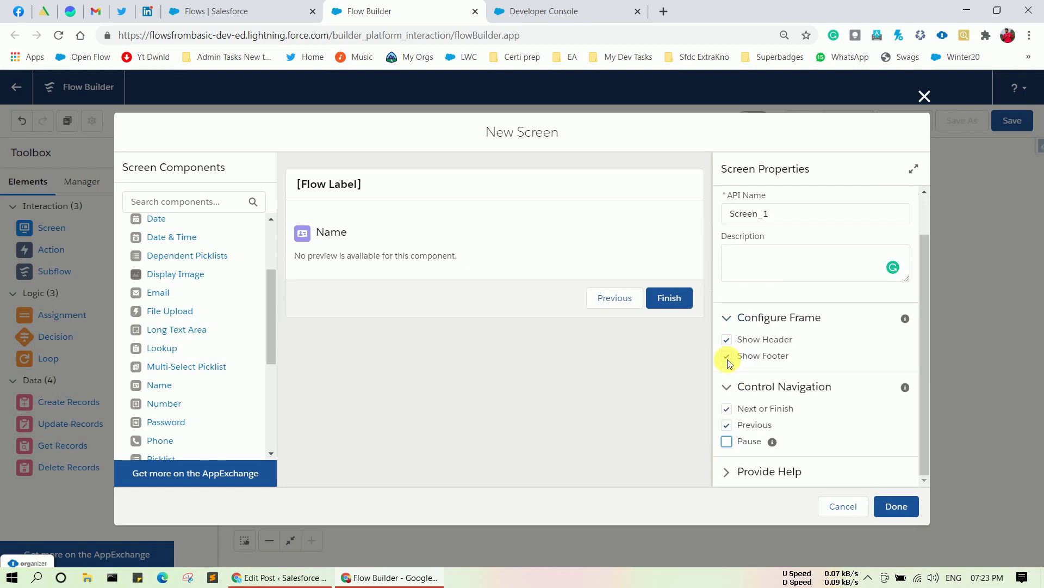
pyautogui.click(729, 426)
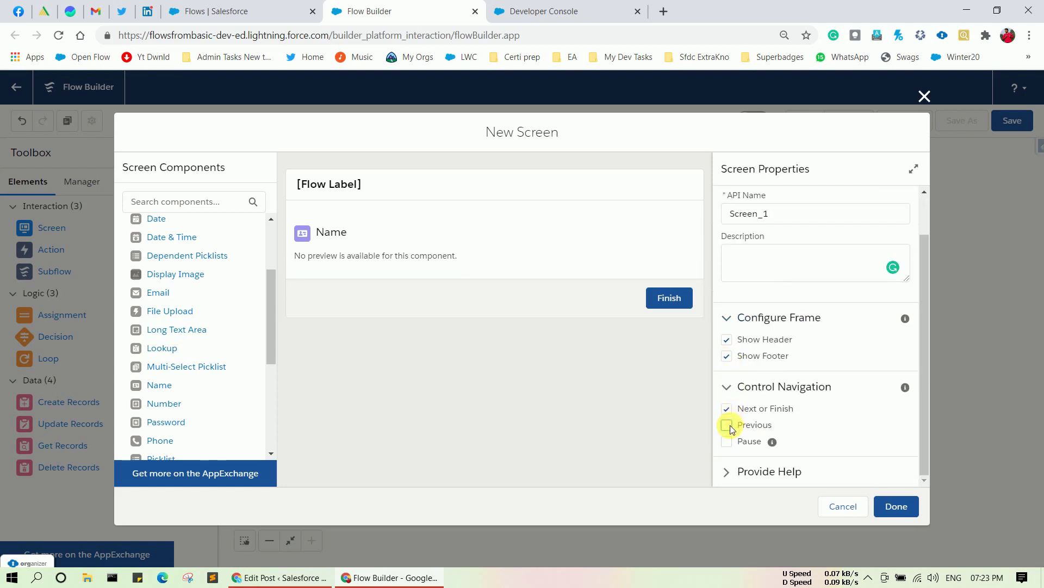
pyautogui.click(886, 503)
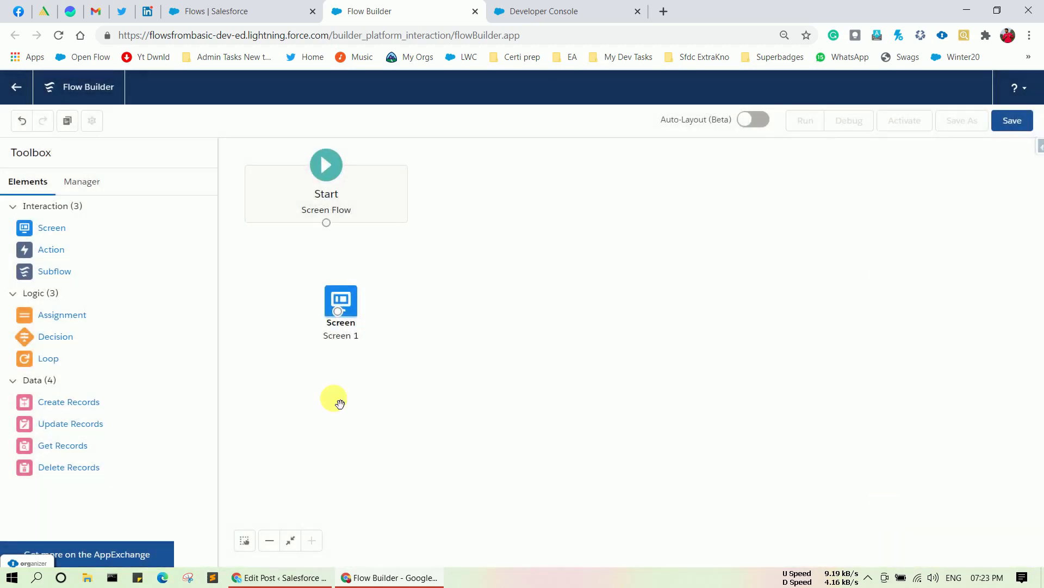
# Place the Screen 1 element beside the Start element and connect Start to it.
pyautogui.moveTo(354, 306); pyautogui.dragTo(514, 194)
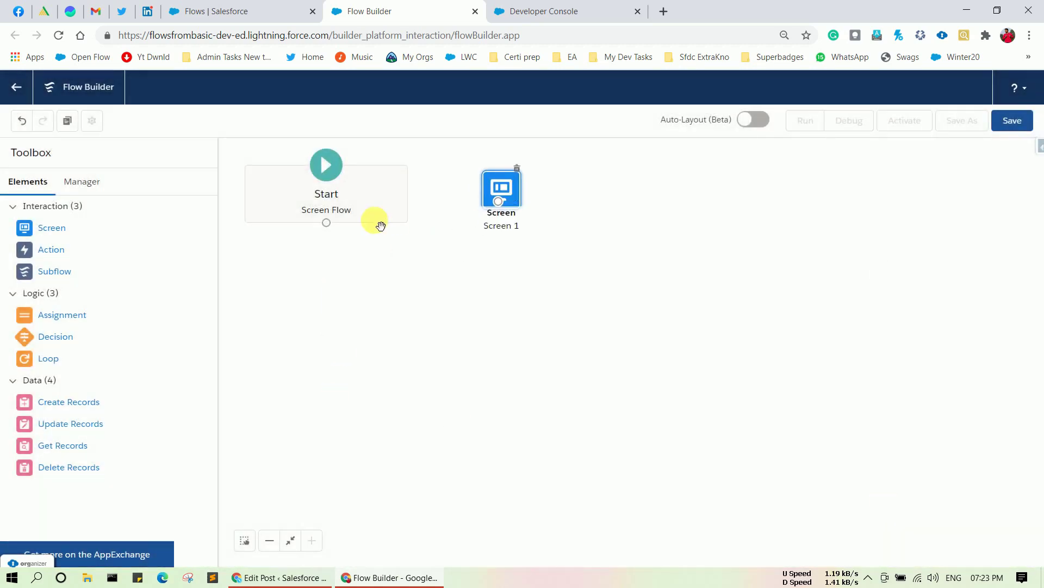
pyautogui.moveTo(326, 223); pyautogui.dragTo(502, 190)
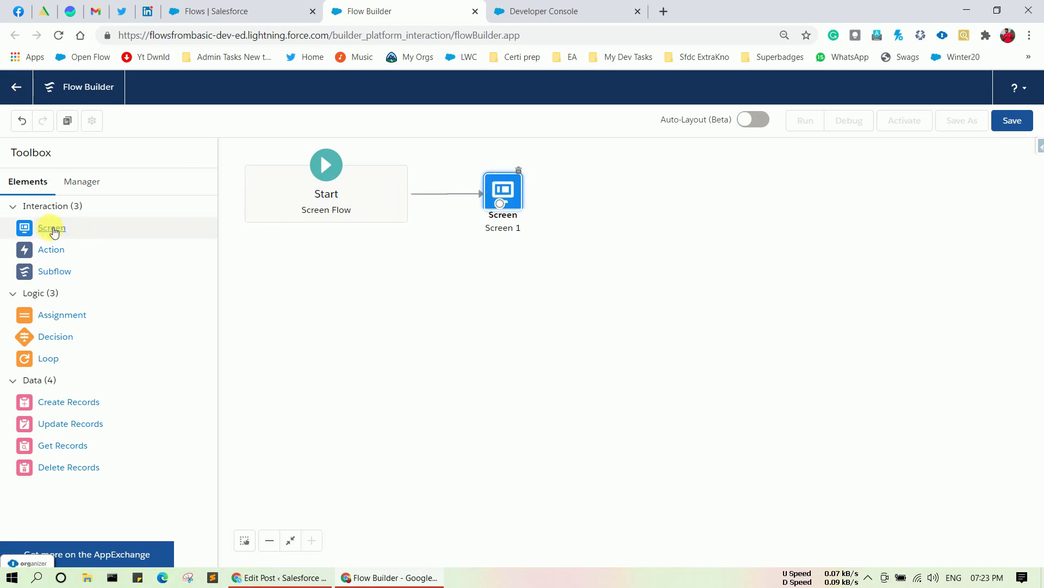
# Add a second Screen element containing a Picklist labelled "Select the Redirect Way" with two choice entries.
pyautogui.moveTo(52, 228); pyautogui.dragTo(629, 188)
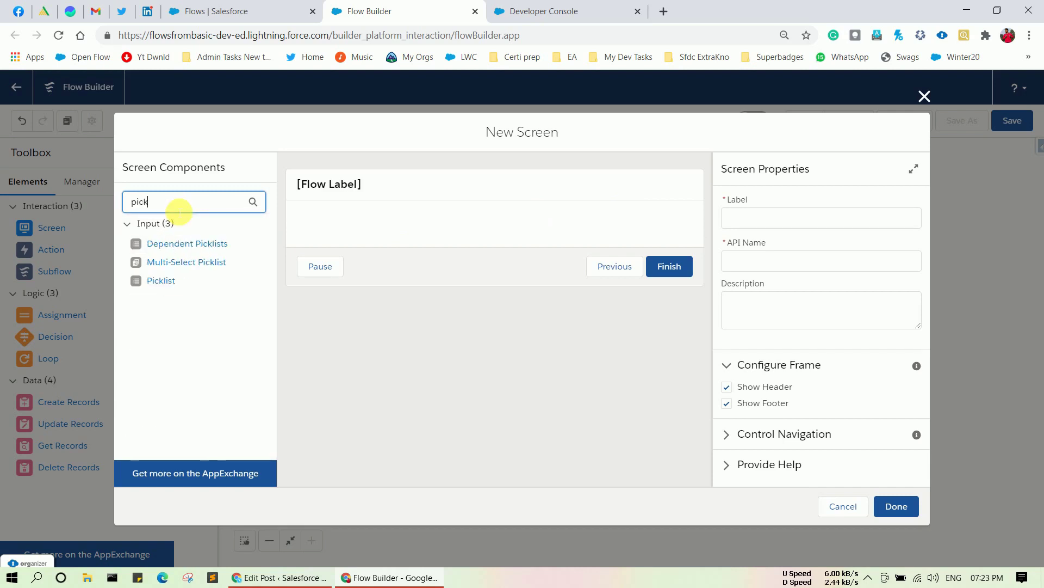
pyautogui.moveTo(154, 281); pyautogui.dragTo(373, 233)
pyautogui.click(730, 219)
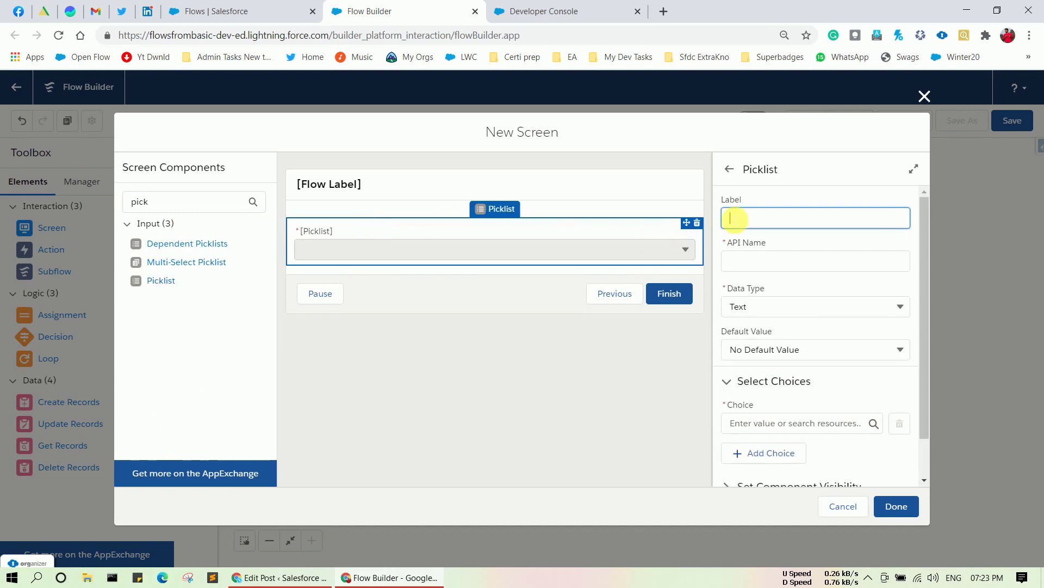
pyautogui.write('Select the Redirect Way')
pyautogui.click(747, 260)
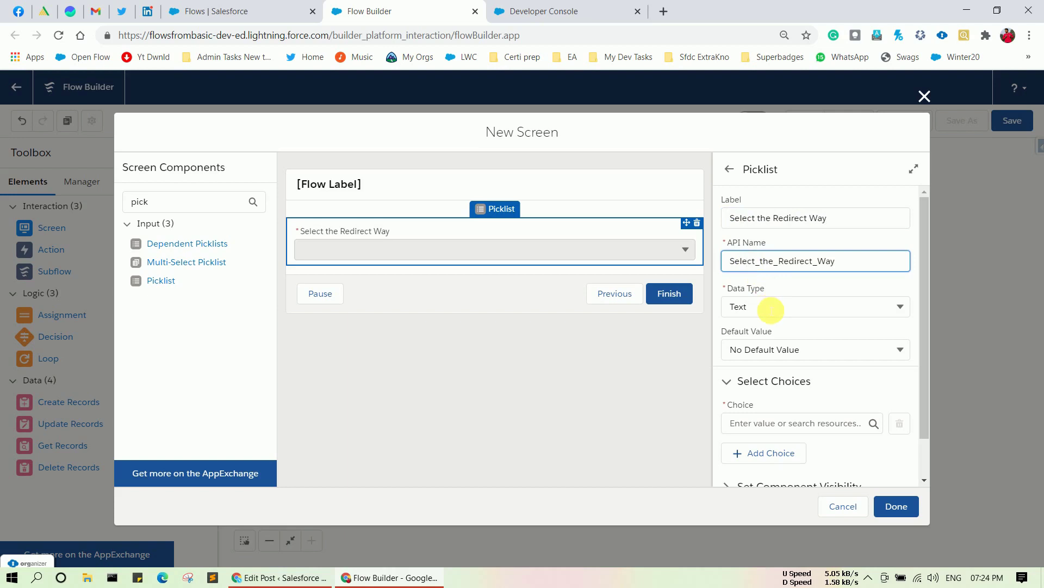
pyautogui.scroll(-1, 850, 379)
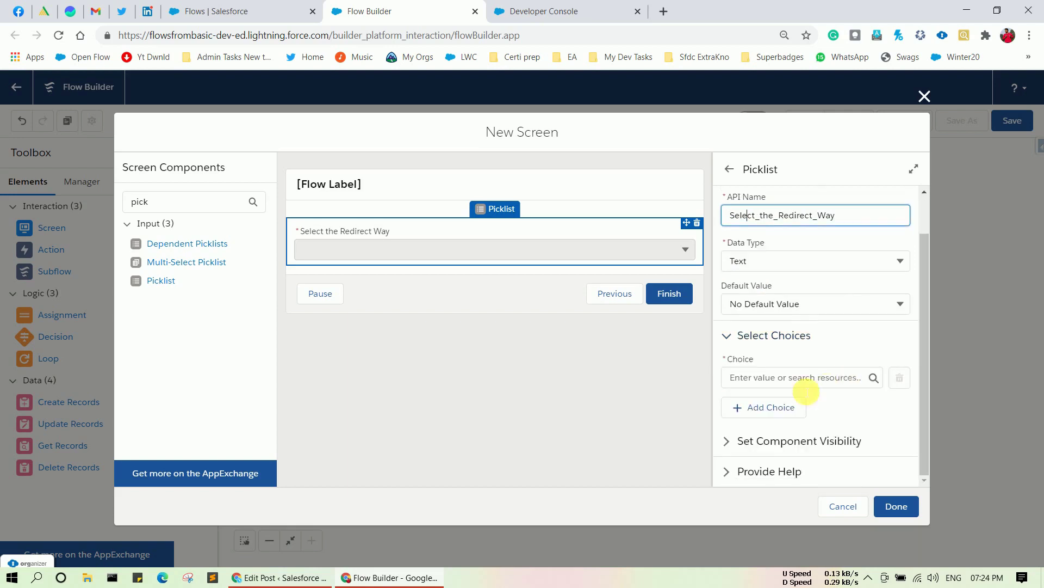
pyautogui.click(775, 408)
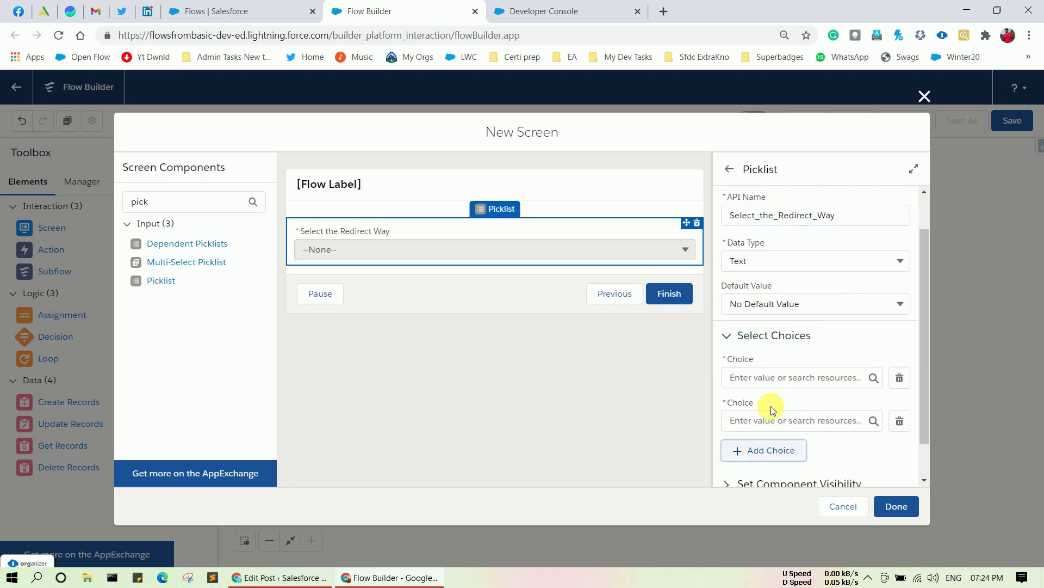
# Create a Text choice resource viaLightningComponent, labelled "via Lightning Component", as the picklist's first choice.
pyautogui.click(767, 376)
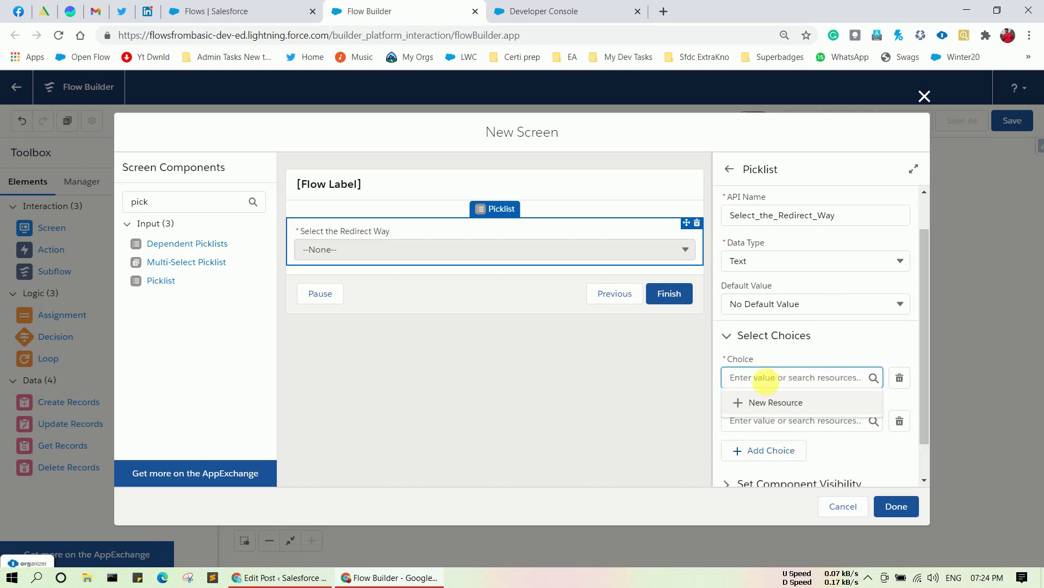
pyautogui.click(760, 399)
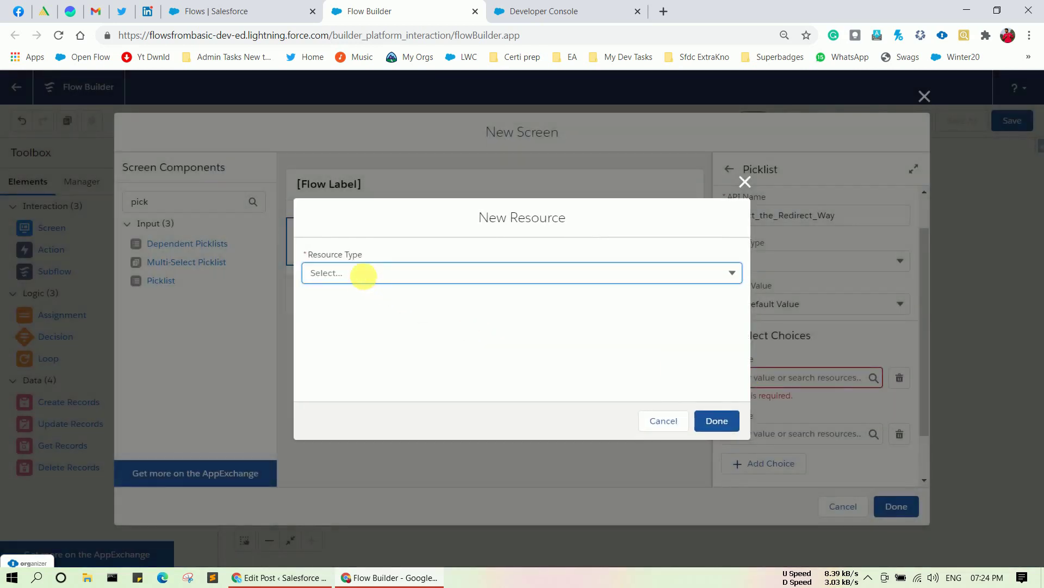
pyautogui.click(365, 273)
pyautogui.click(371, 392)
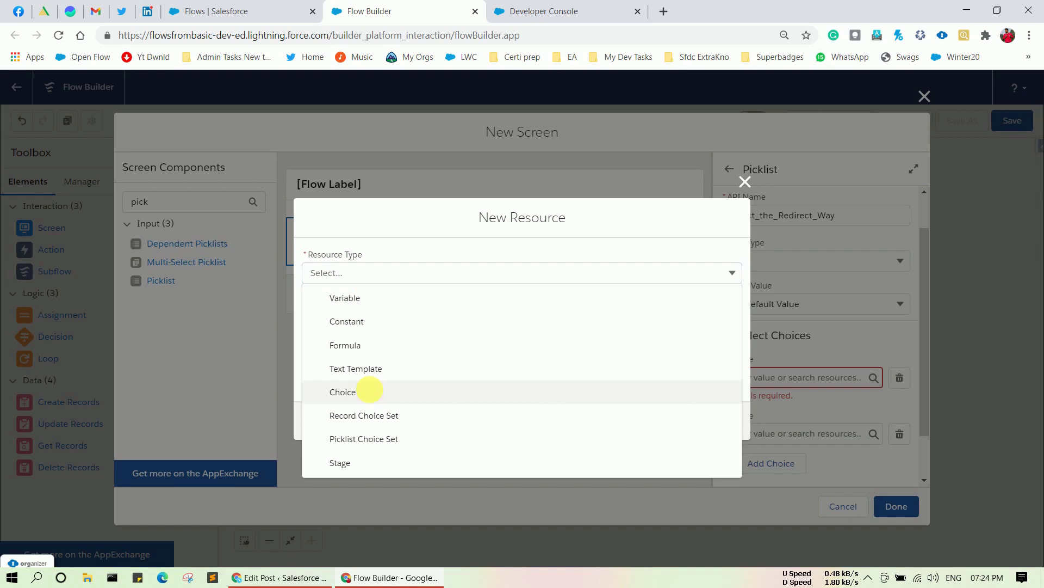
pyautogui.click(320, 239)
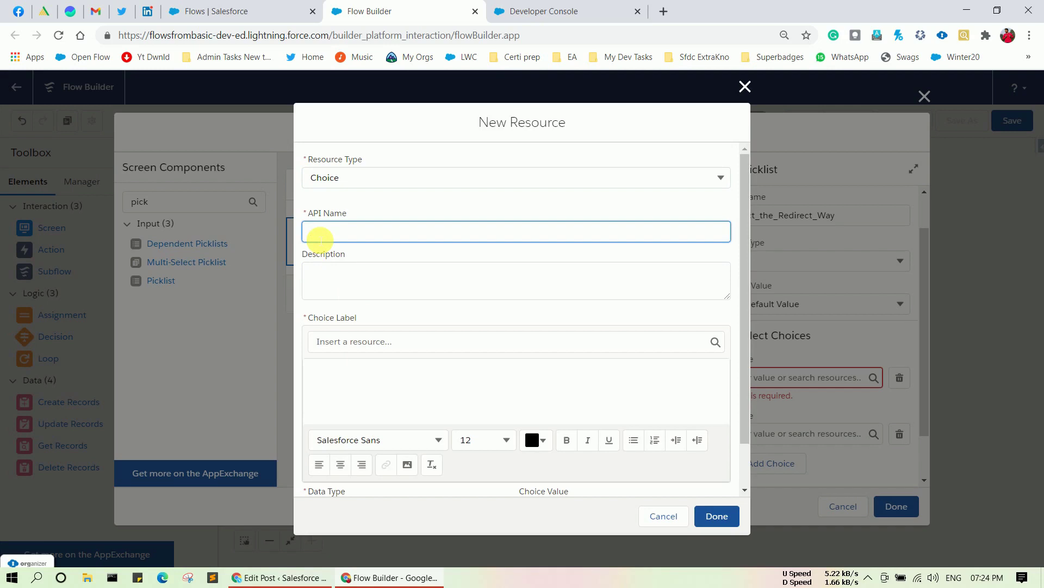
pyautogui.write('via Lightning Component')
pyautogui.hotkey('ctrl', 'a')
pyautogui.hotkey('ctrl', 'c')
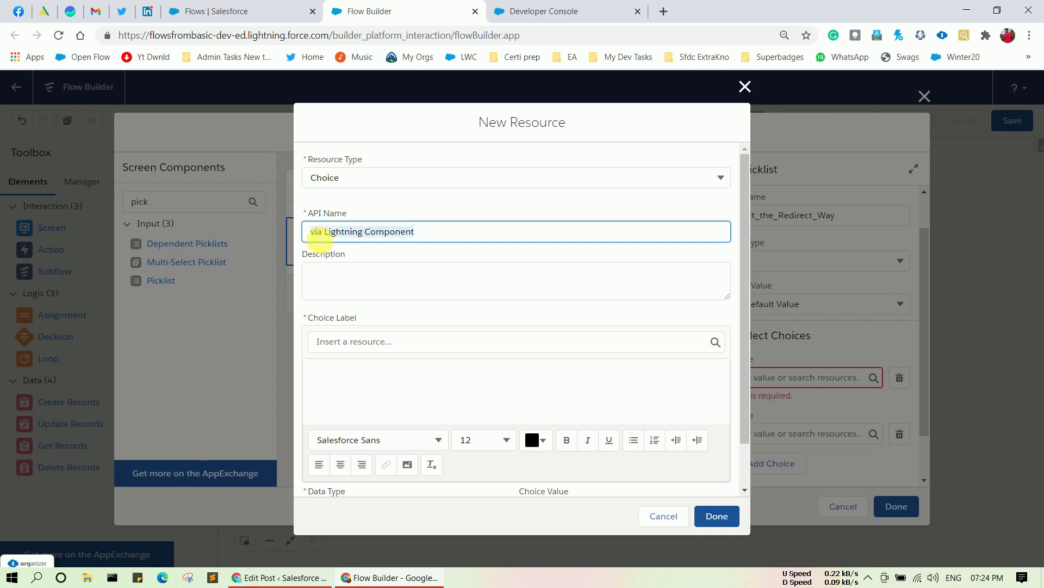
pyautogui.click(380, 275)
pyautogui.click(340, 368)
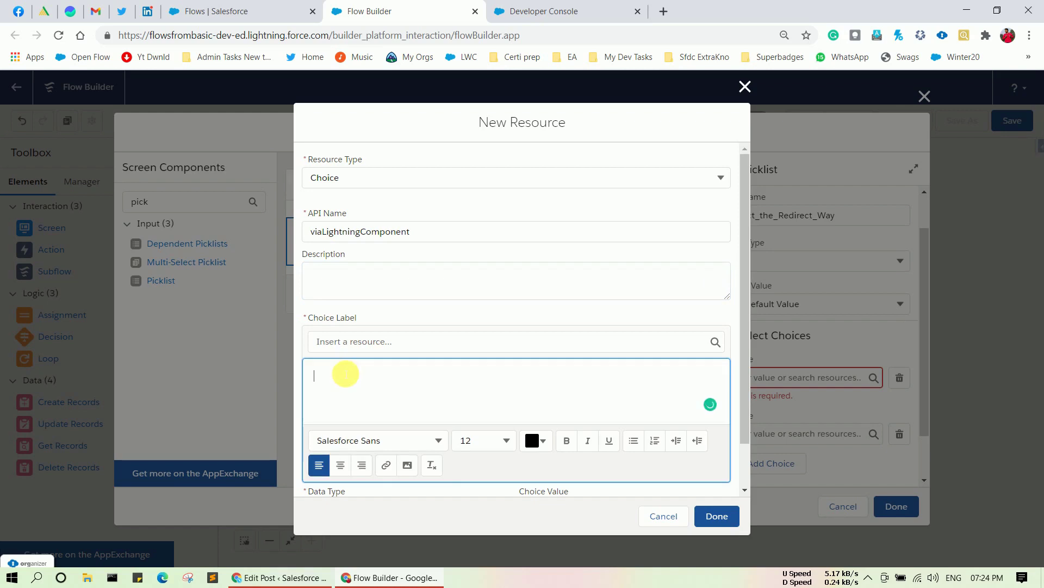
pyautogui.hotkey('ctrl', 'v')
pyautogui.scroll(-1, 531, 392)
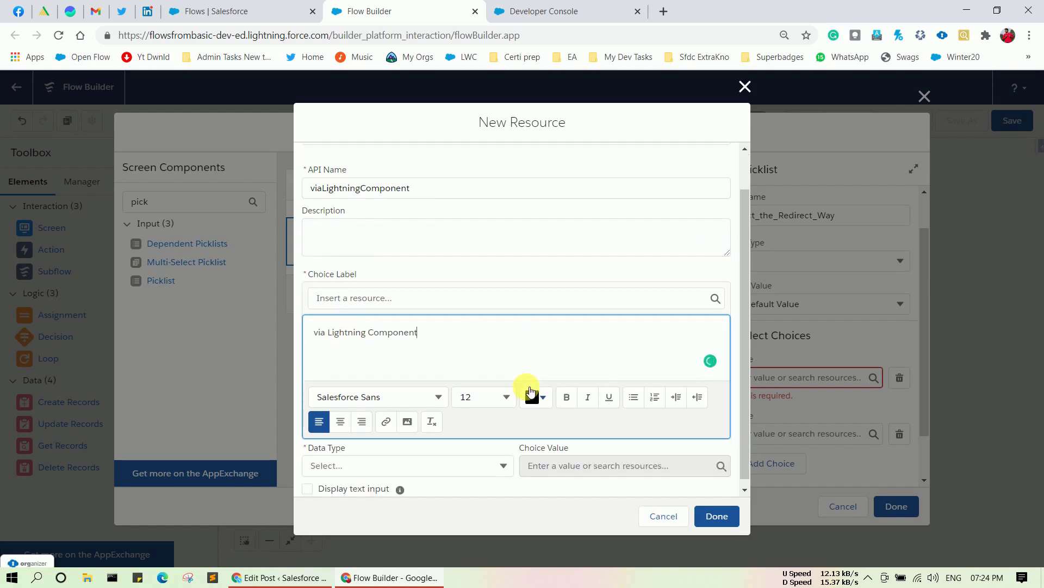
pyautogui.click(497, 461)
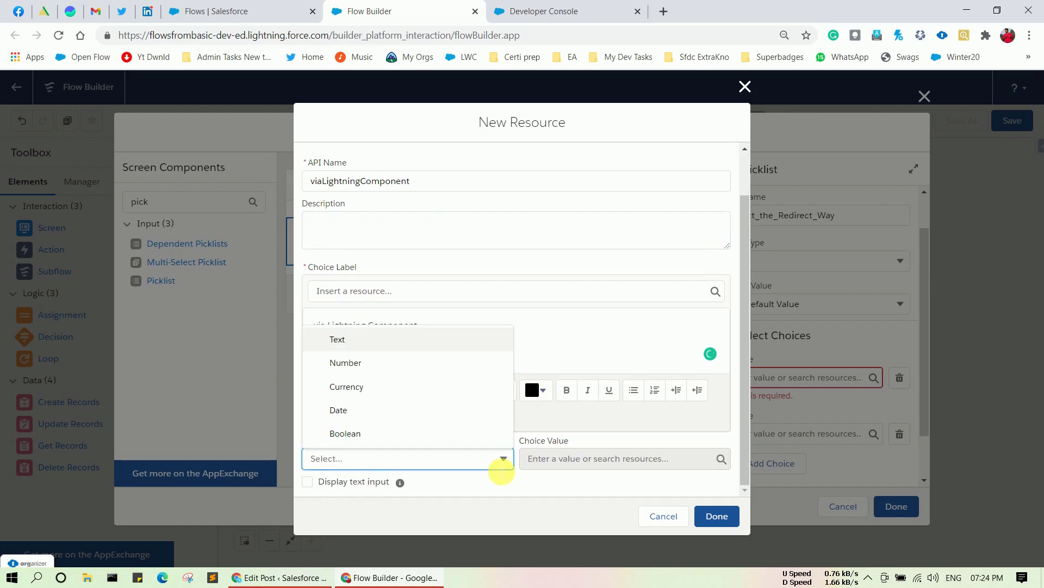
pyautogui.click(392, 343)
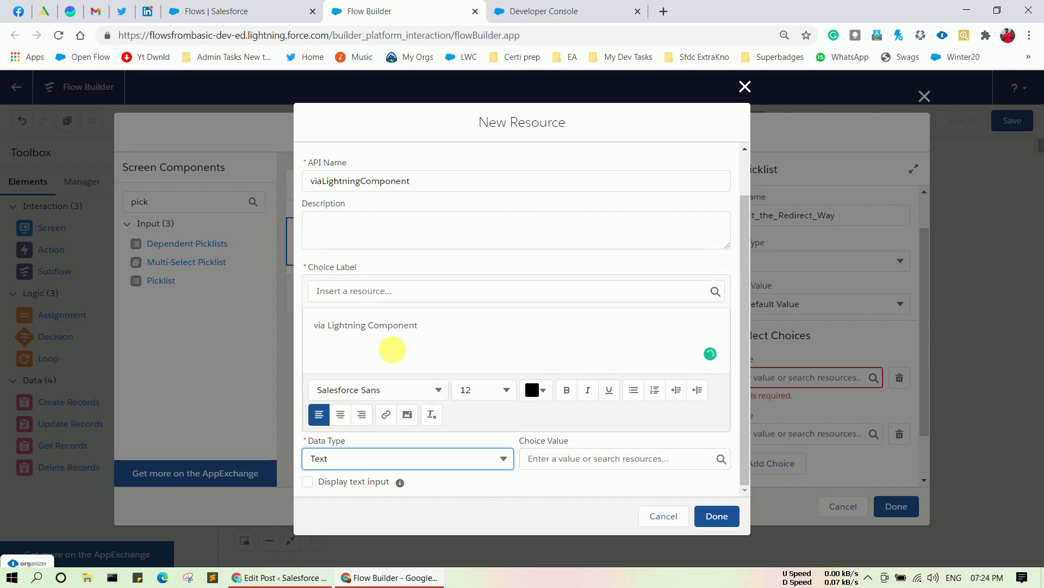
pyautogui.click(718, 516)
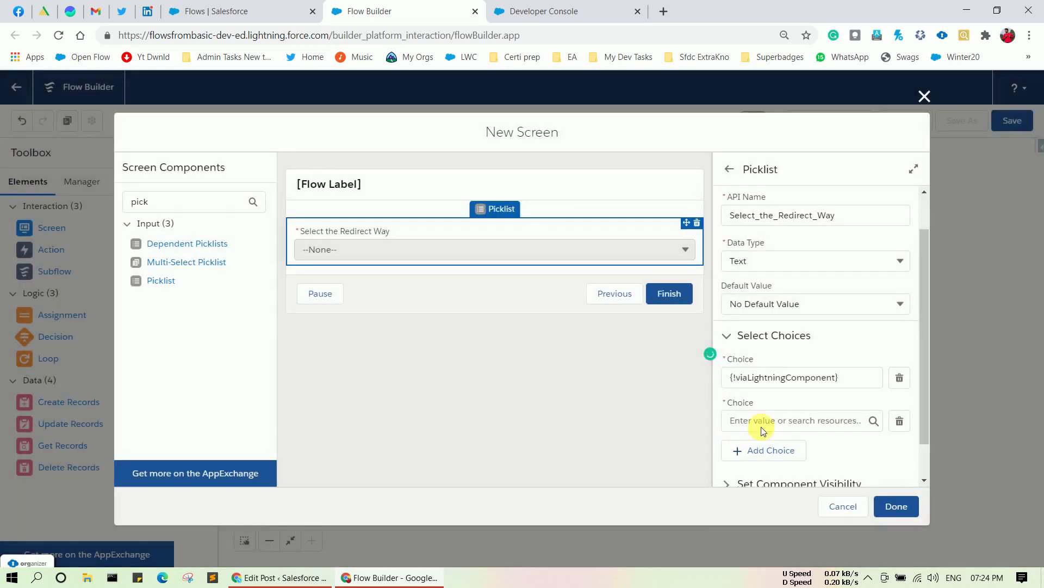
# Start a new Choice resource for the picklist's second choice with the API name viaURL.
pyautogui.click(774, 420)
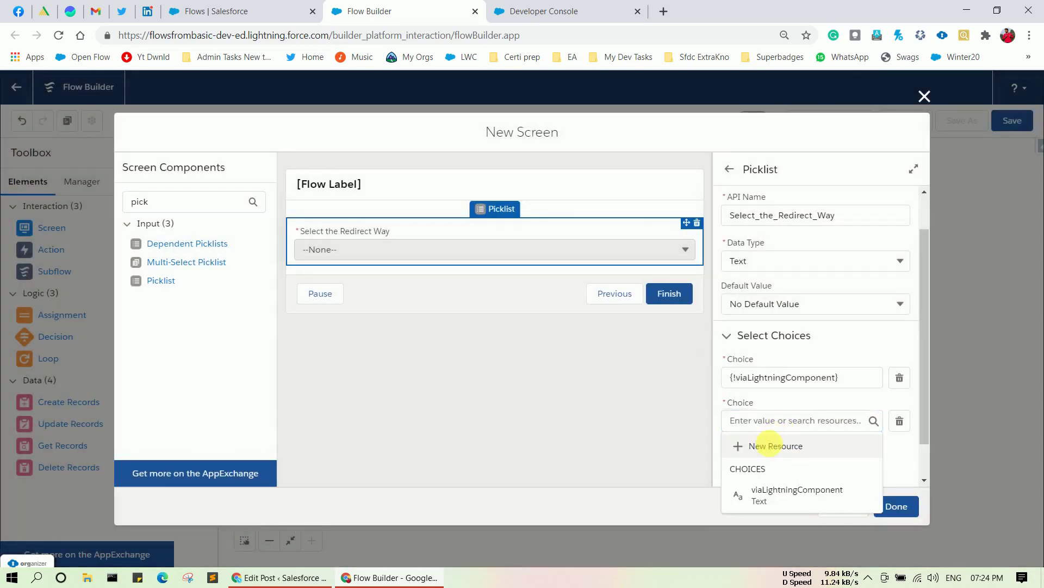
pyautogui.click(769, 443)
pyautogui.click(487, 275)
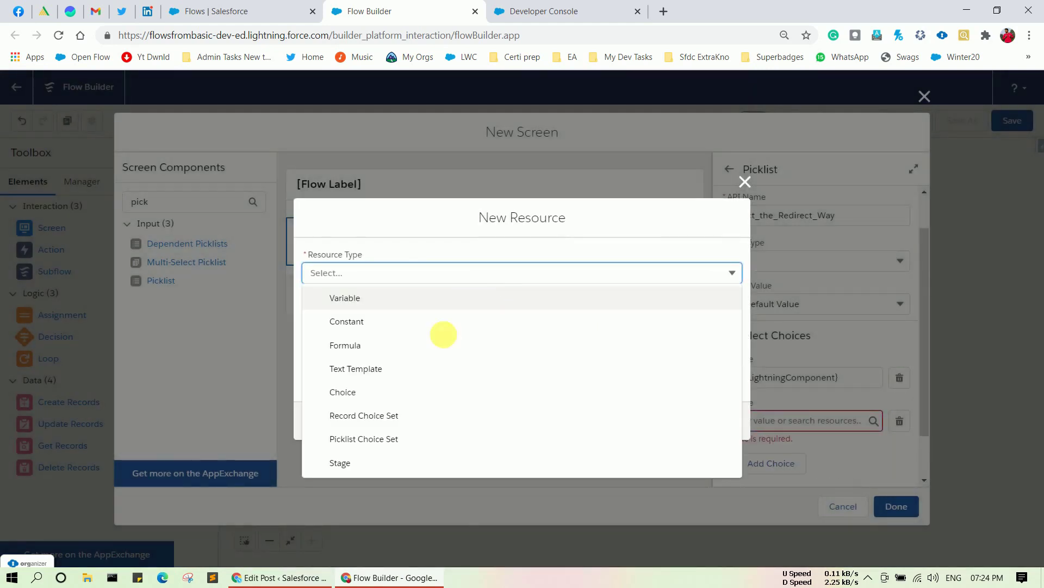
pyautogui.click(389, 405)
pyautogui.click(334, 230)
pyautogui.hotkey('ctrl', 'v')
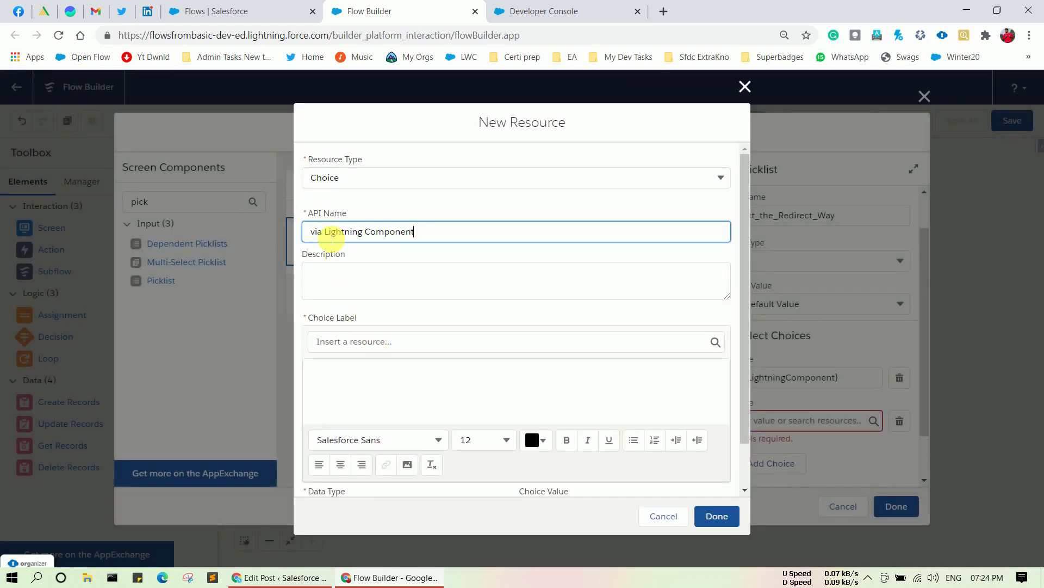
pyautogui.press('BackSpace')
pyautogui.press('BackSpace')
pyautogui.press('BackSpace')
pyautogui.press('BackSpace')
pyautogui.press('BackSpace')
pyautogui.press('BackSpace')
pyautogui.press('BackSpace')
pyautogui.press('BackSpace')
pyautogui.press('BackSpace')
pyautogui.press('BackSpace')
pyautogui.press('BackSpace')
pyautogui.press('BackSpace')
pyautogui.press('BackSpace')
pyautogui.press('BackSpace')
pyautogui.press('BackSpace')
pyautogui.press('BackSpace')
pyautogui.press('BackSpace')
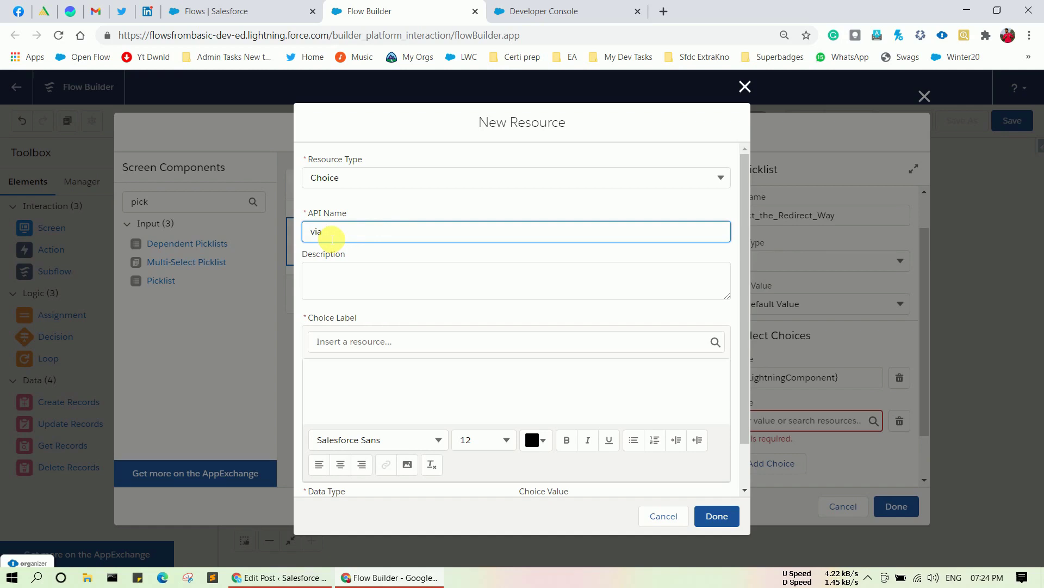
pyautogui.write('URL')
# Label the viaURL choice "via URL/Display Text", set its data type to Text and save the resource.
pyautogui.click(349, 387)
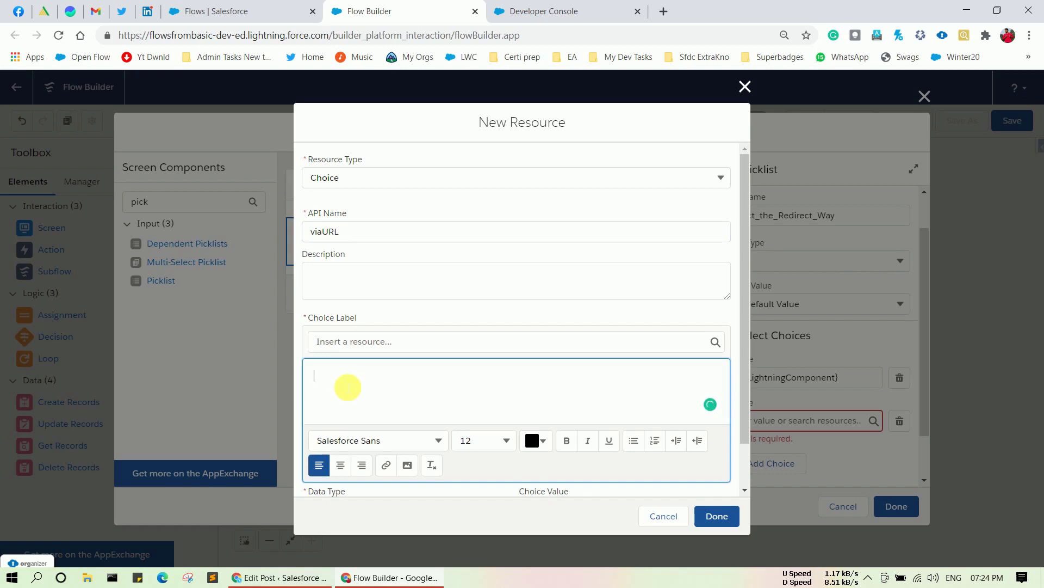
pyautogui.hotkey('ctrl', 'v')
pyautogui.press('BackSpace')
pyautogui.press('BackSpace')
pyautogui.press('BackSpace')
pyautogui.press('BackSpace')
pyautogui.press('BackSpace')
pyautogui.press('BackSpace')
pyautogui.press('BackSpace')
pyautogui.press('BackSpace')
pyautogui.press('BackSpace')
pyautogui.press('BackSpace')
pyautogui.press('BackSpace')
pyautogui.press('BackSpace')
pyautogui.press('BackSpace')
pyautogui.press('BackSpace')
pyautogui.press('BackSpace')
pyautogui.press('BackSpace')
pyautogui.press('BackSpace')
pyautogui.press('BackSpace')
pyautogui.press('BackSpace')
pyautogui.write('URL/Display Te')
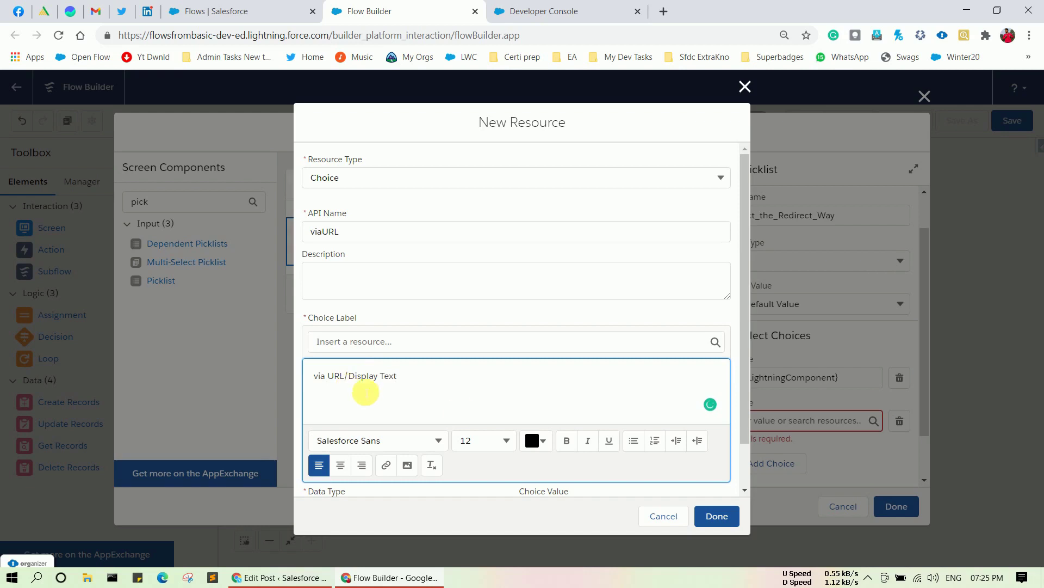
pyautogui.scroll(-1, 460, 412)
pyautogui.click(393, 459)
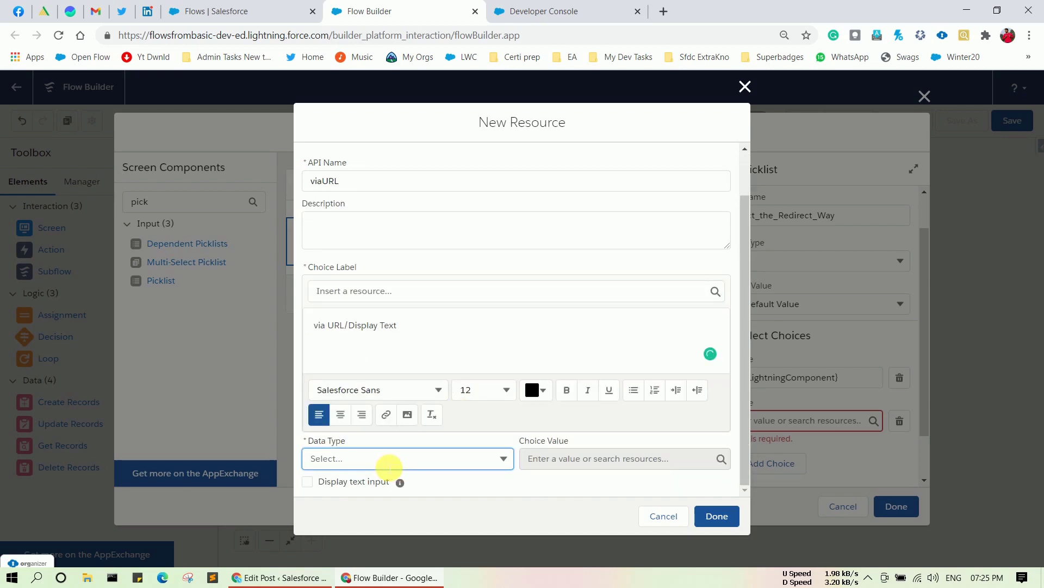
pyautogui.click(342, 342)
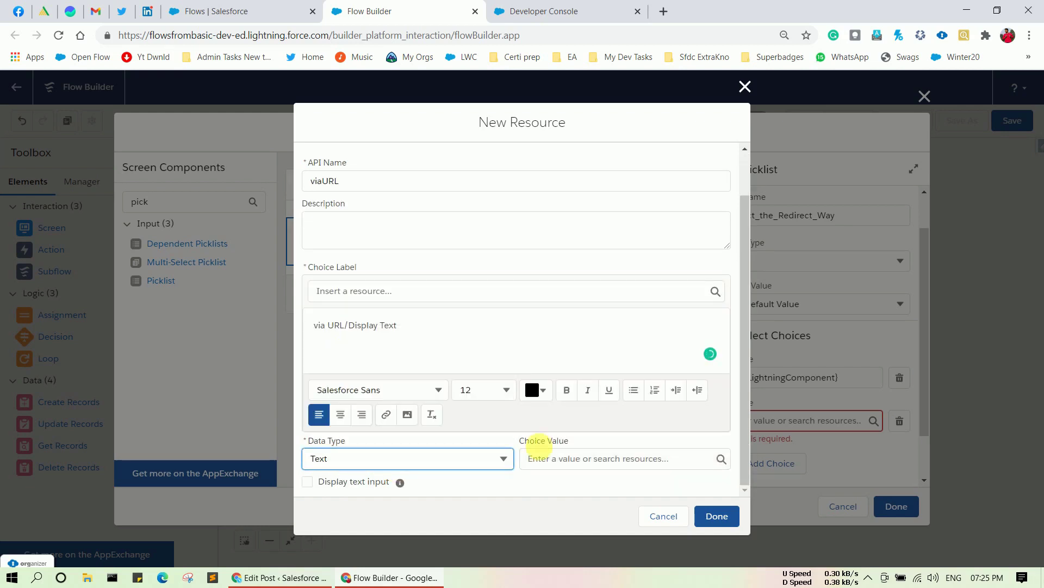
pyautogui.click(718, 516)
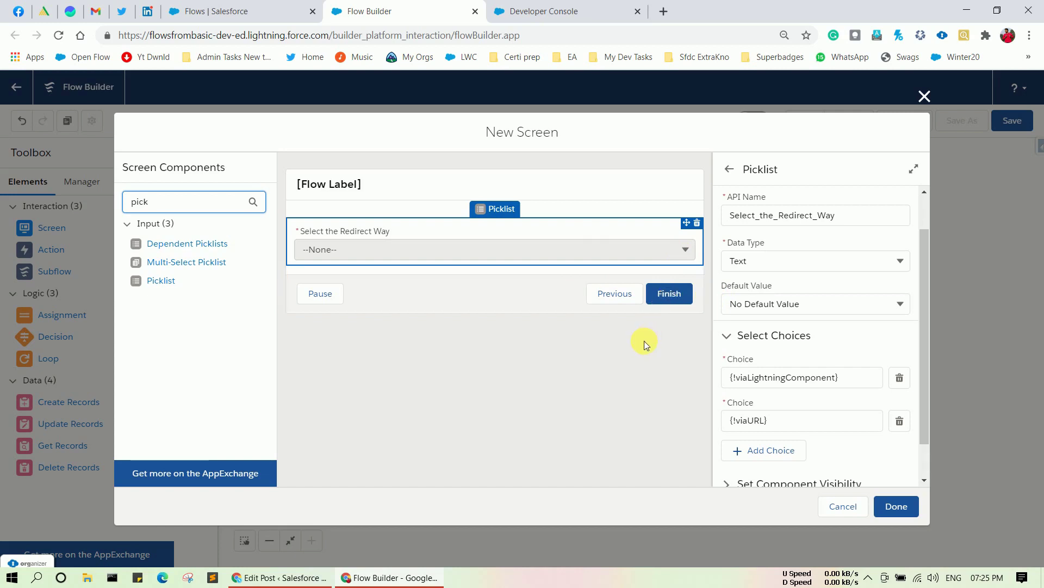
# Disable the Pause navigation option for the redirect picklist screen and try to finish the screen.
pyautogui.click(507, 300)
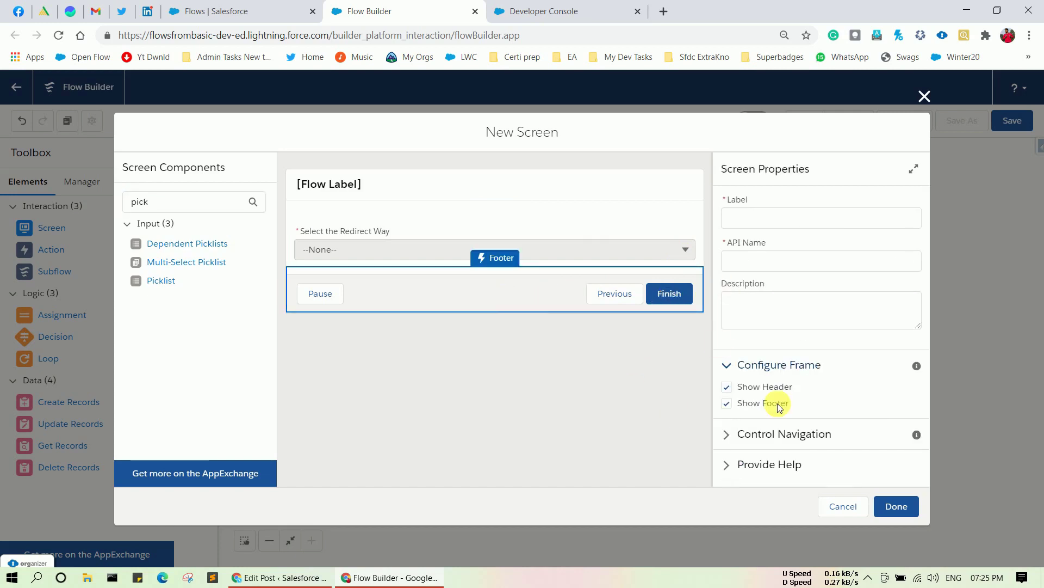
pyautogui.click(729, 432)
pyautogui.scroll(-2, 730, 430)
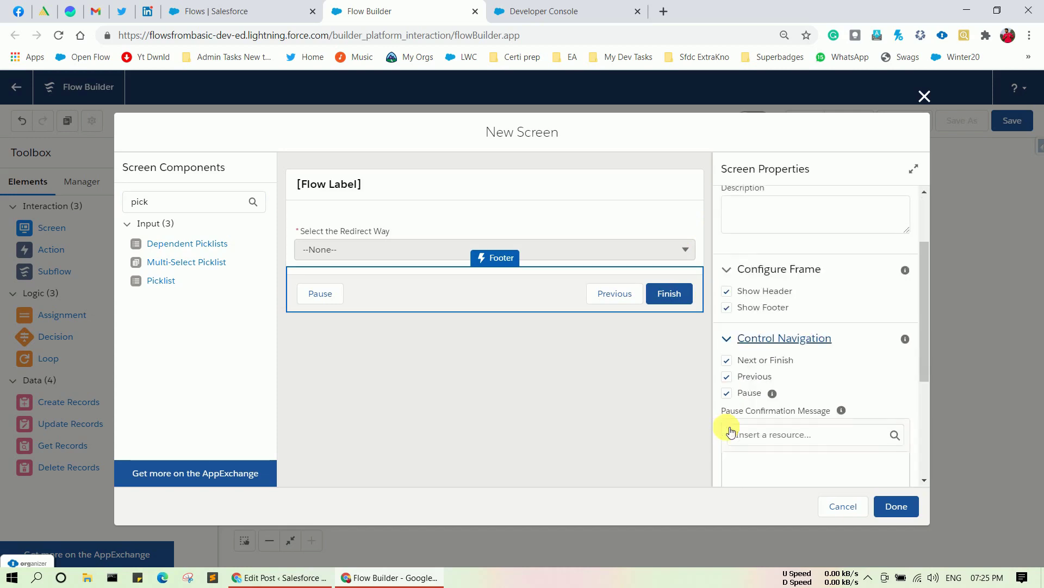
pyautogui.click(727, 392)
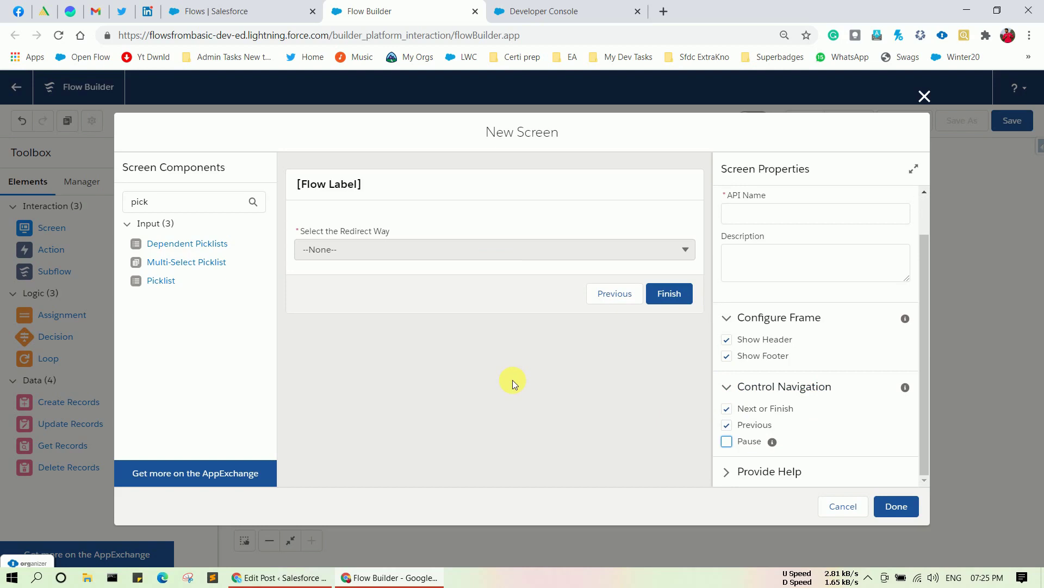
pyautogui.click(894, 506)
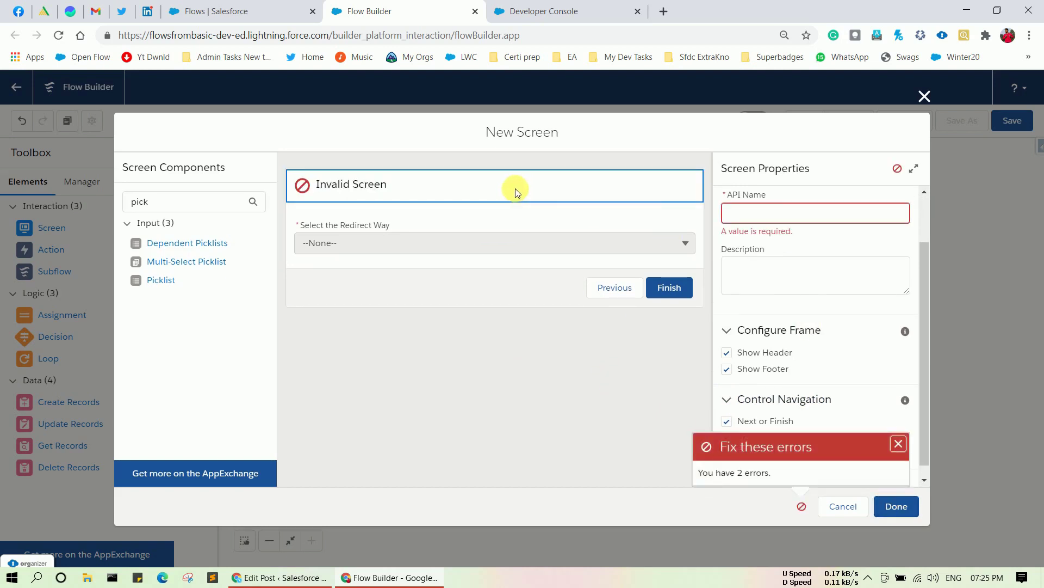
# Label the redirect screen "Screen 2" with the API name Screen2, finish it, and connect Screen 1 to it.
pyautogui.click(760, 212)
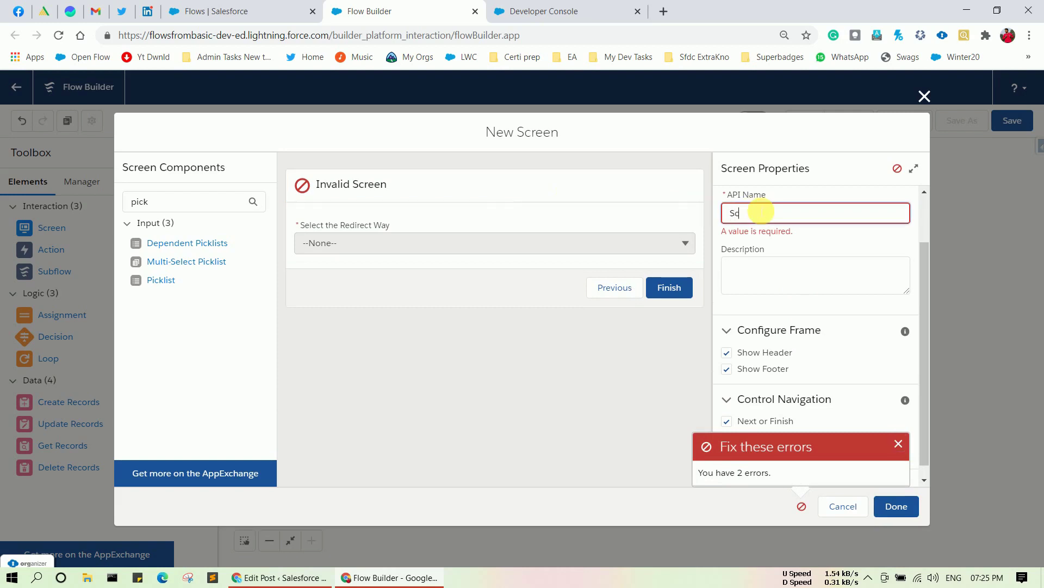
pyautogui.write('Screen 2')
pyautogui.click(776, 266)
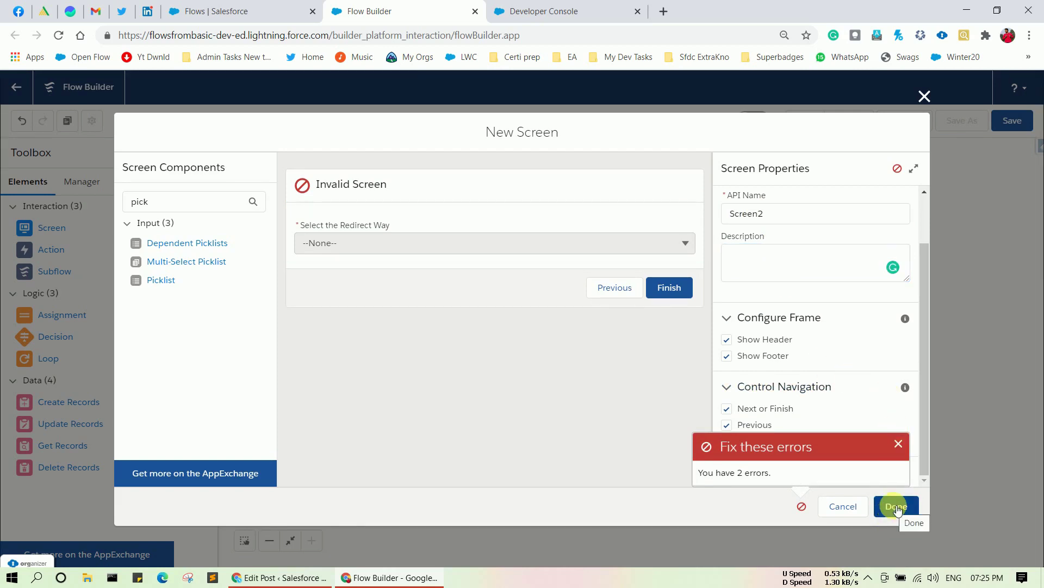
pyautogui.scroll(2, 838, 333)
pyautogui.click(771, 217)
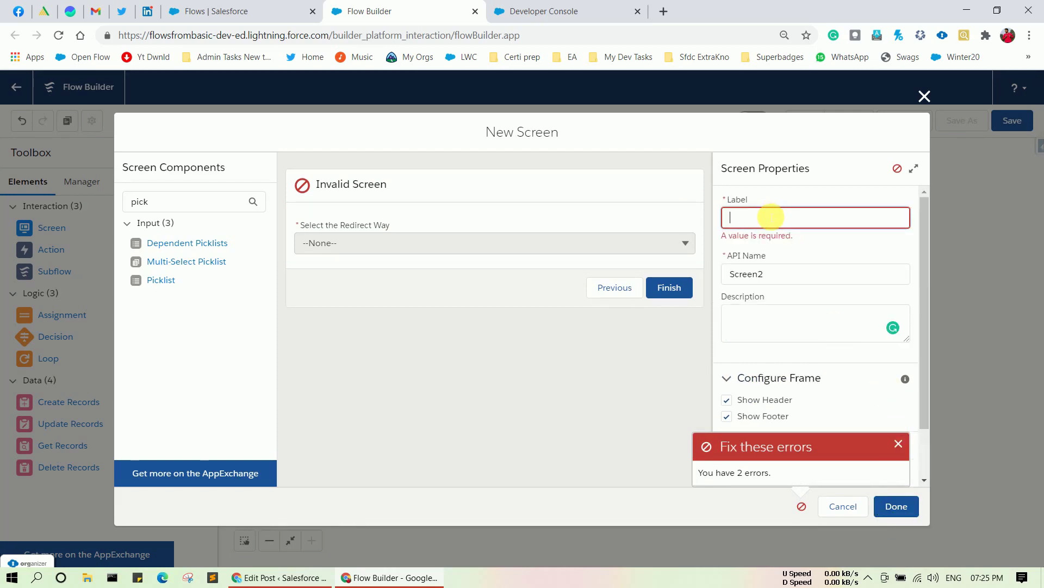
pyautogui.write('Screen 2')
pyautogui.click(898, 505)
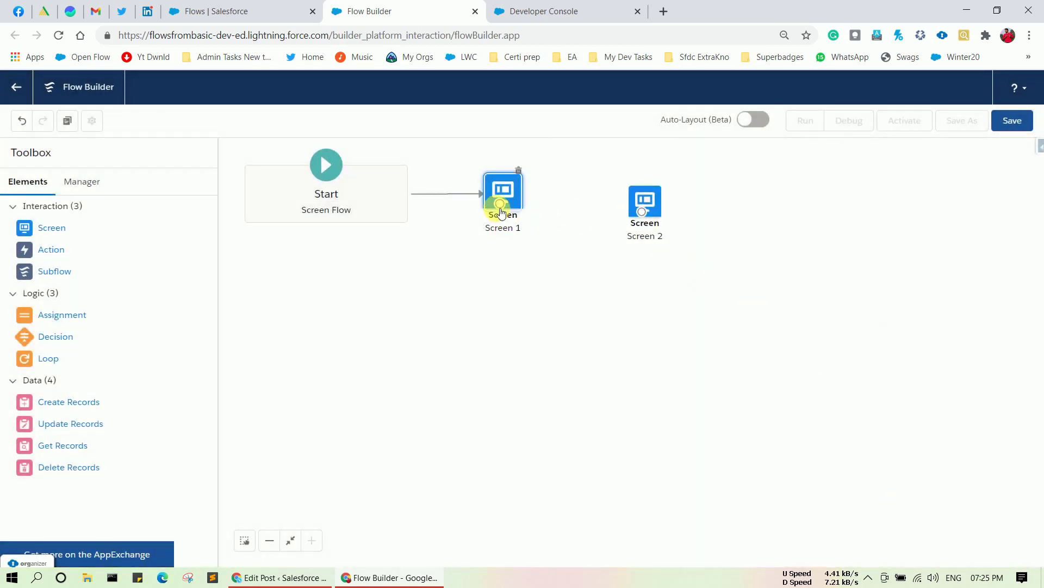
pyautogui.moveTo(501, 208); pyautogui.dragTo(640, 192)
# Add a Decision element below Screen 2 labelled "Choose the Way" with the API name Choose_the_Way.
pyautogui.moveTo(55, 336); pyautogui.dragTo(611, 284)
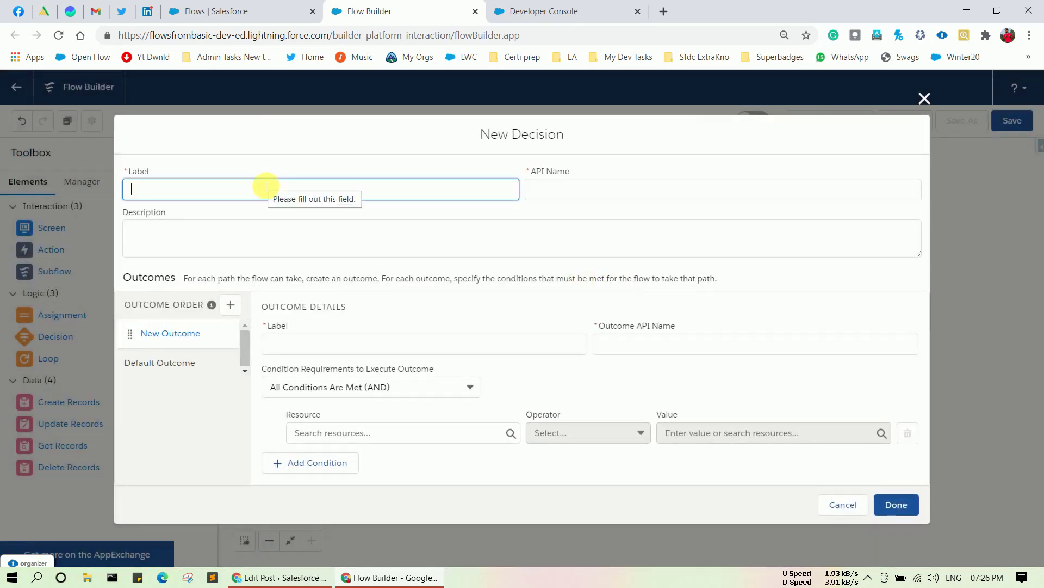
pyautogui.write('Ch')
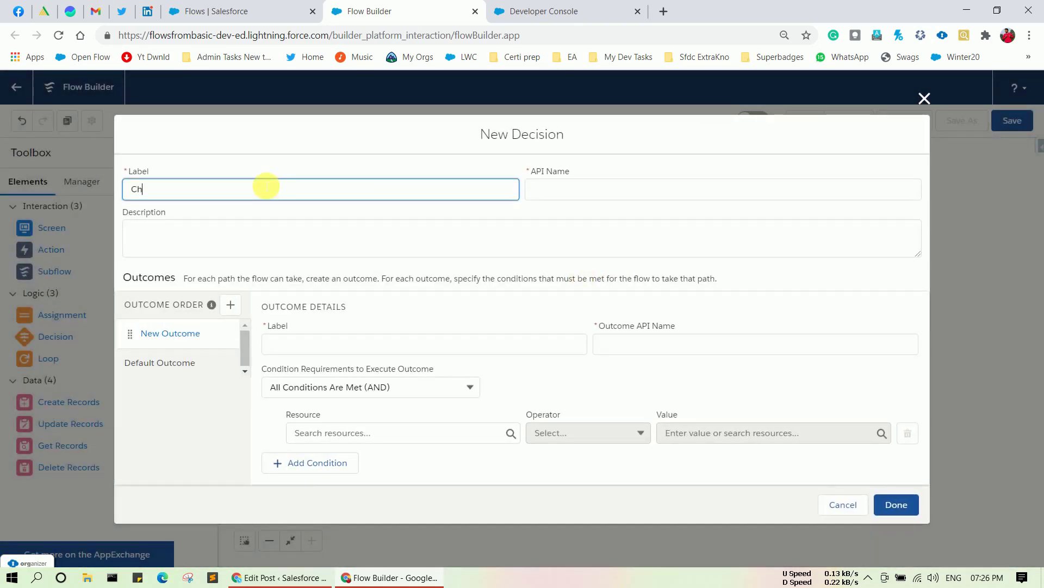
pyautogui.write('oose the Way')
pyautogui.click(548, 189)
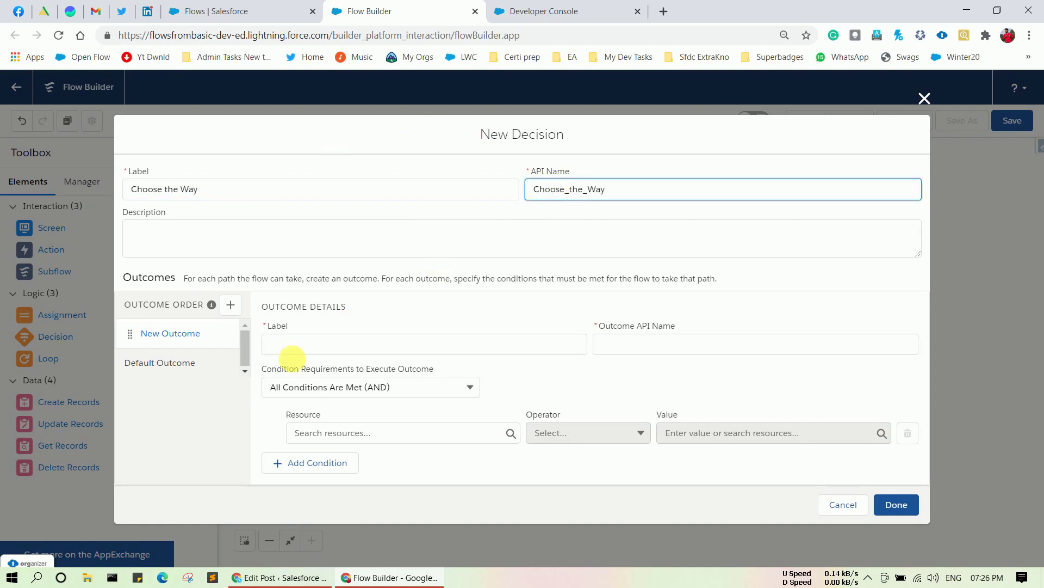
# Define the first outcome as "Via Lightning Component", met when Select_the_Redirect_Way equals the viaLightningComponent choice.
pyautogui.click(298, 344)
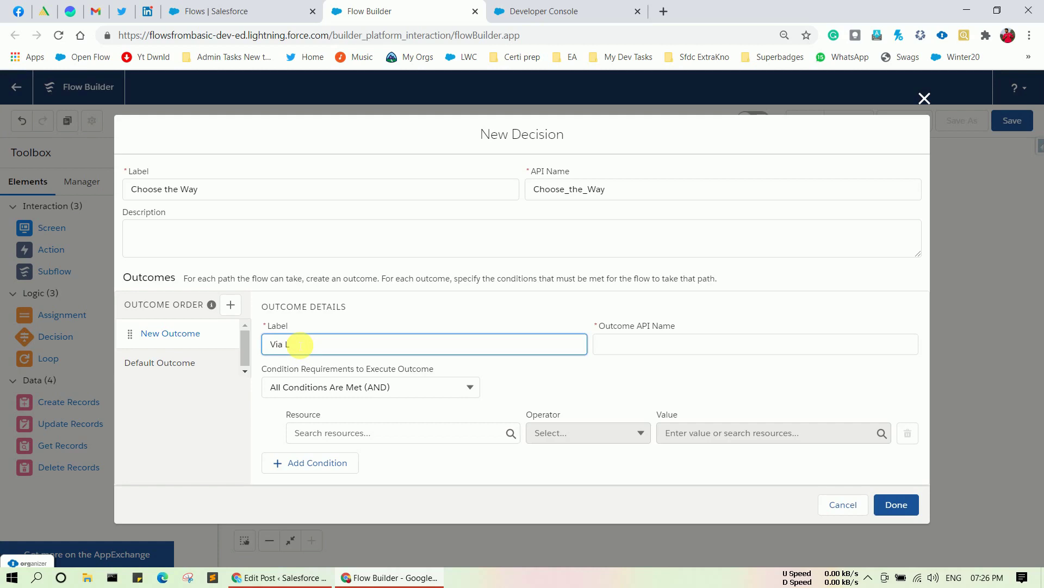
pyautogui.write('Via Lightning Component')
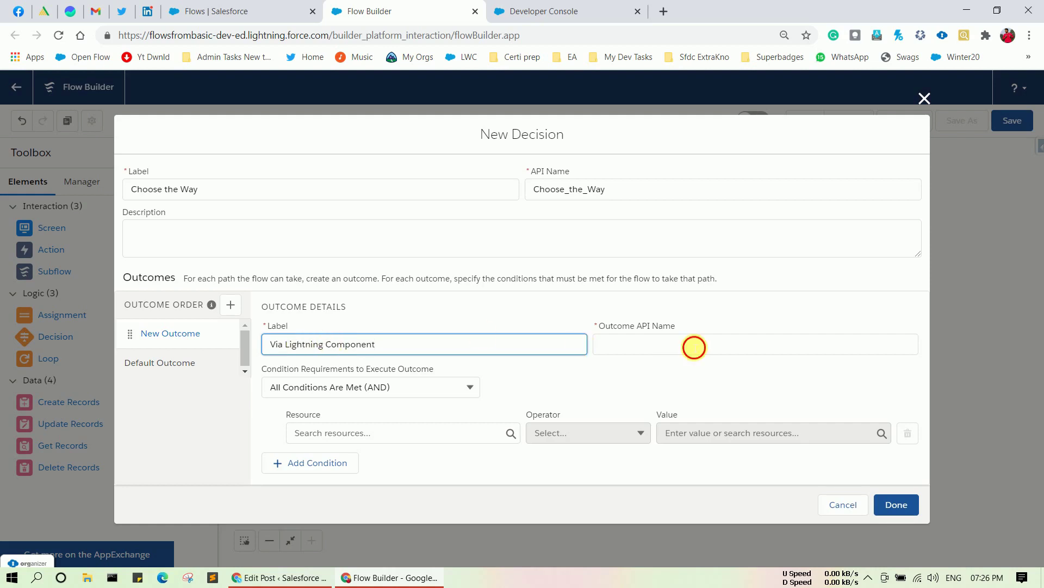
pyautogui.click(690, 345)
pyautogui.click(377, 432)
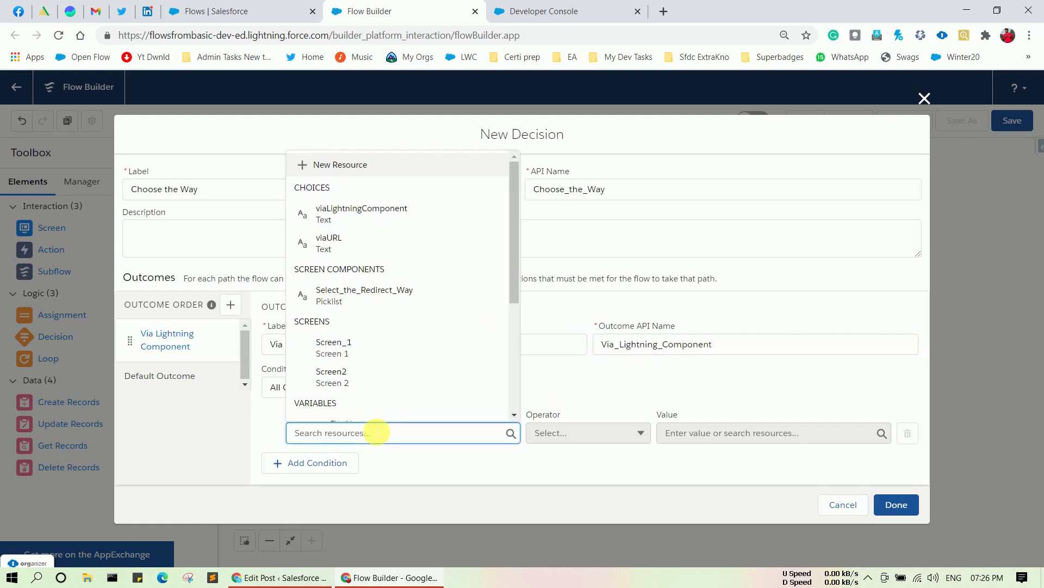
pyautogui.click(380, 291)
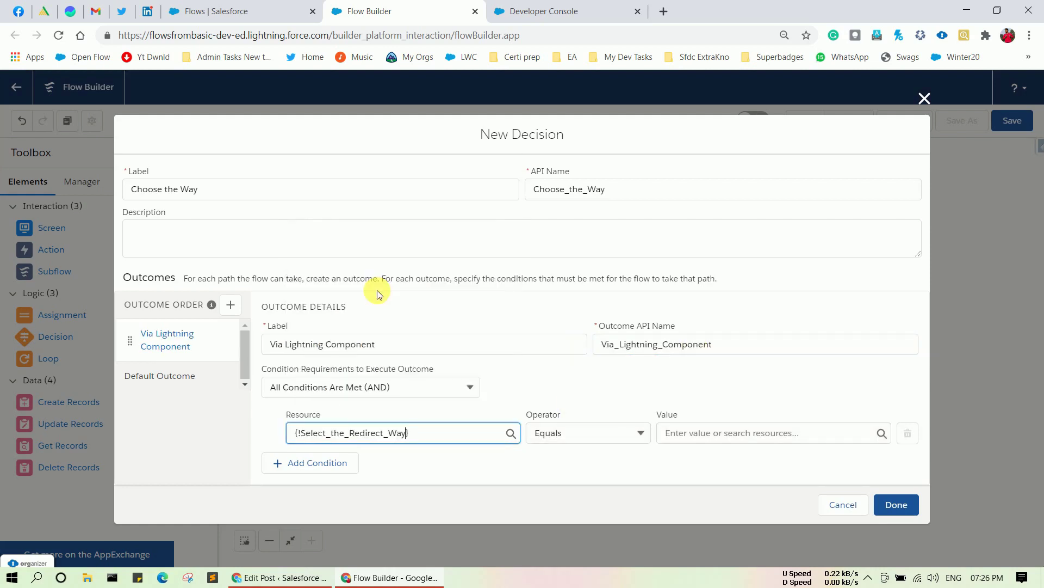
pyautogui.click(686, 433)
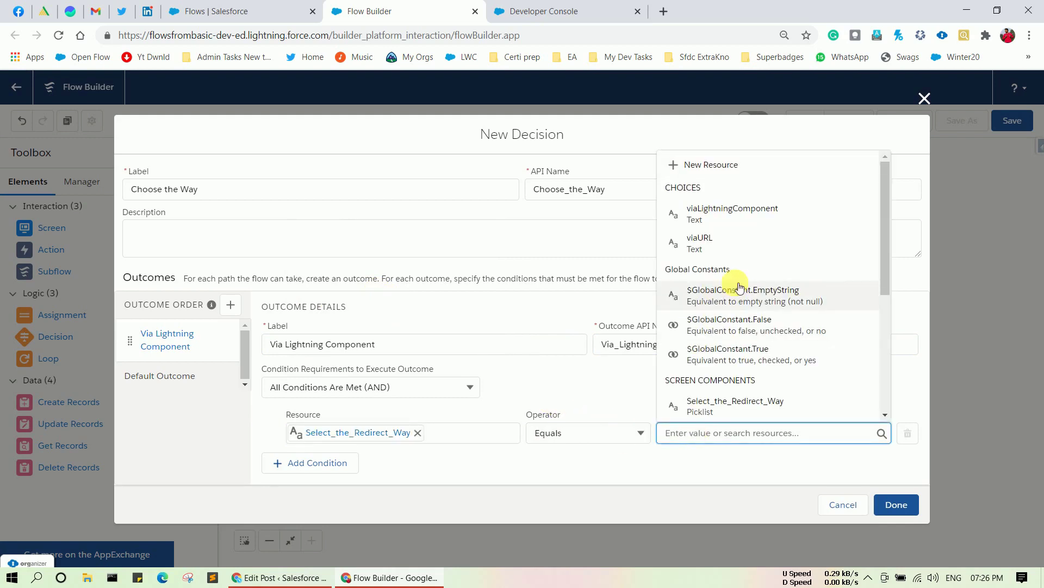
pyautogui.click(707, 215)
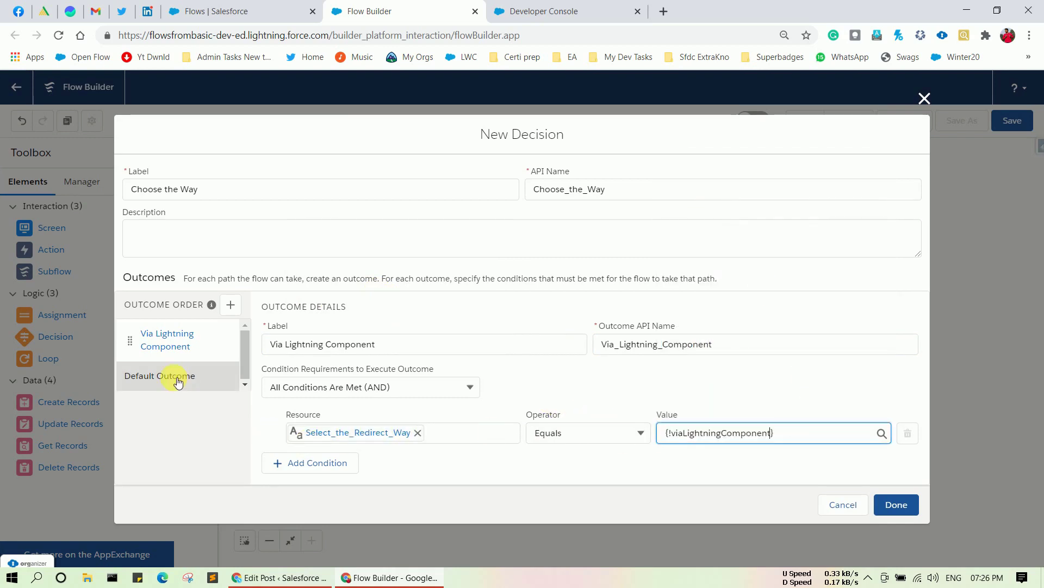
# Add a second outcome "Via URL/Display Text", met when Select_the_Redirect_Way equals the viaURL choice, and finish the decision.
pyautogui.click(230, 304)
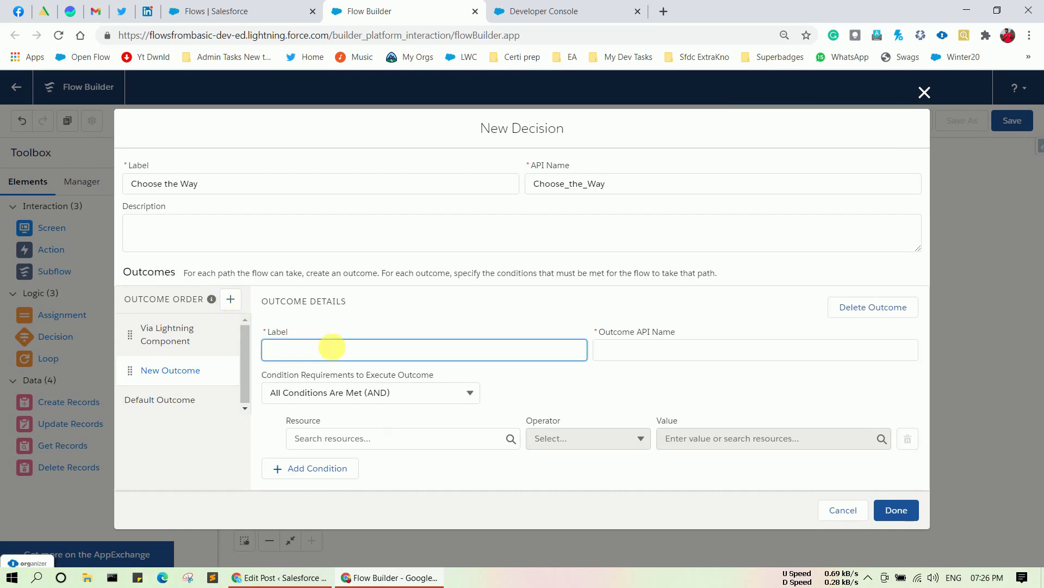
pyautogui.write('Via')
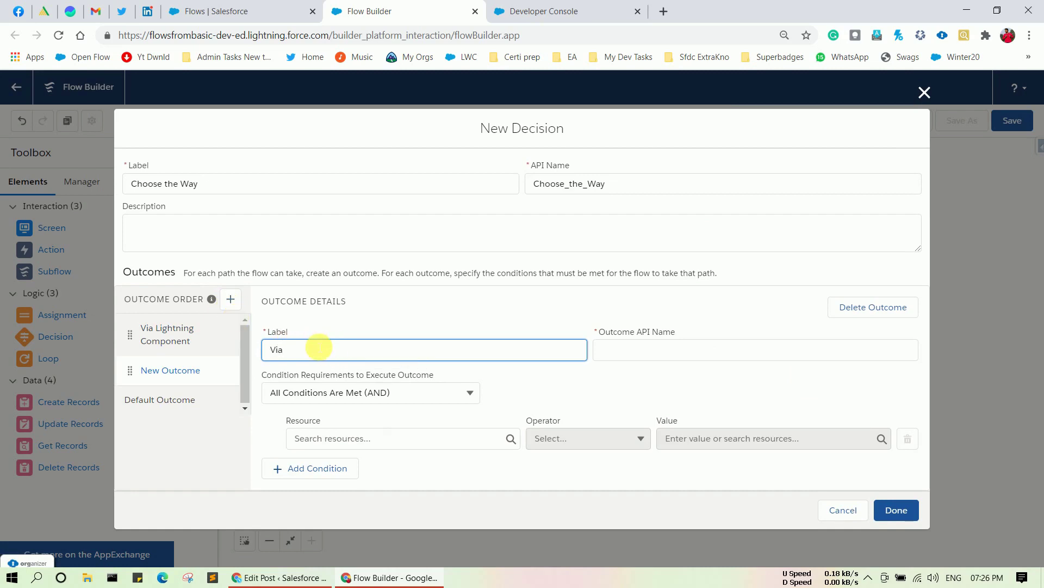
pyautogui.write(' URL')
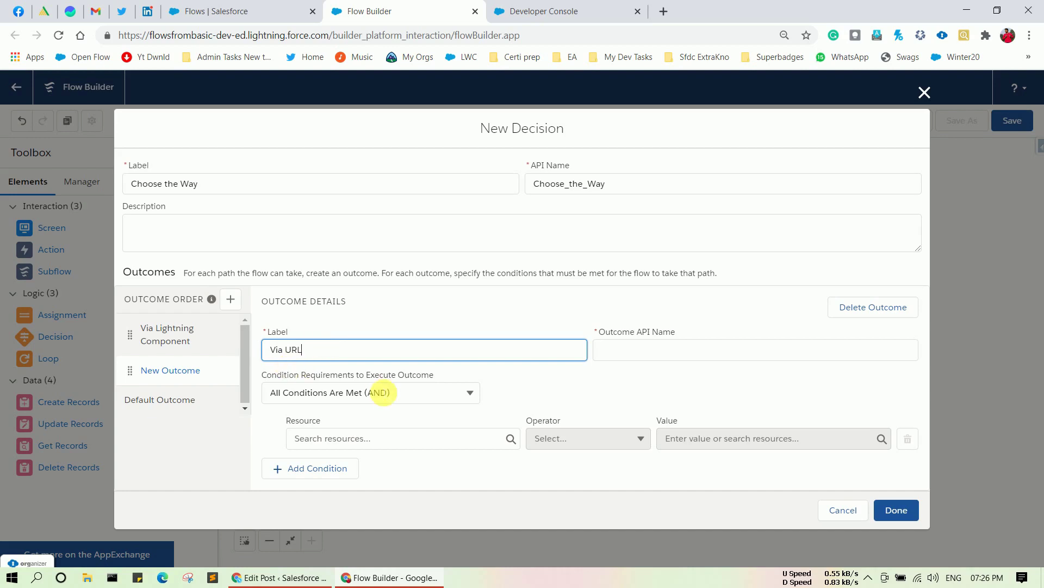
pyautogui.write('/d')
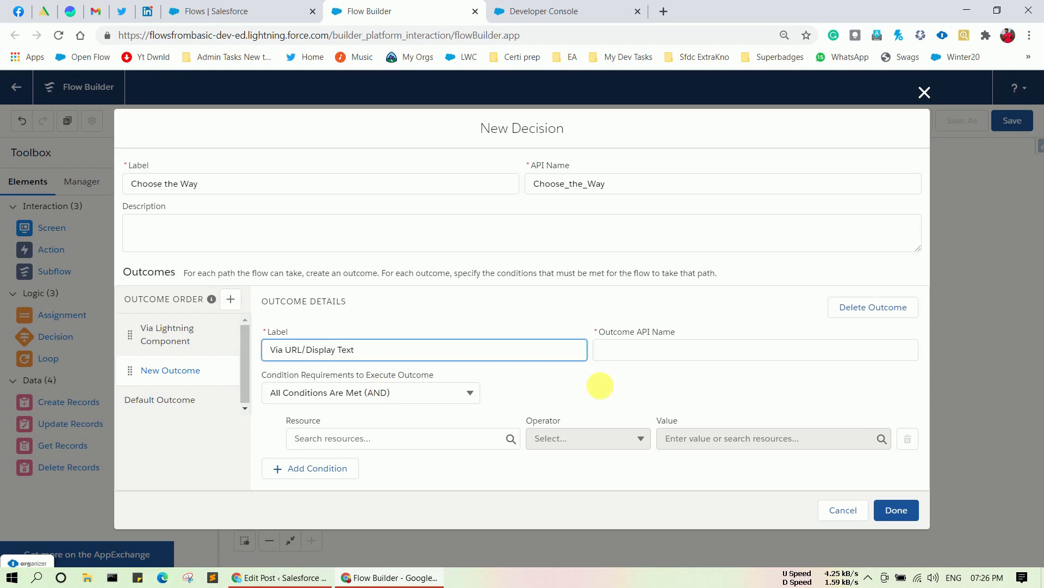
pyautogui.click(662, 350)
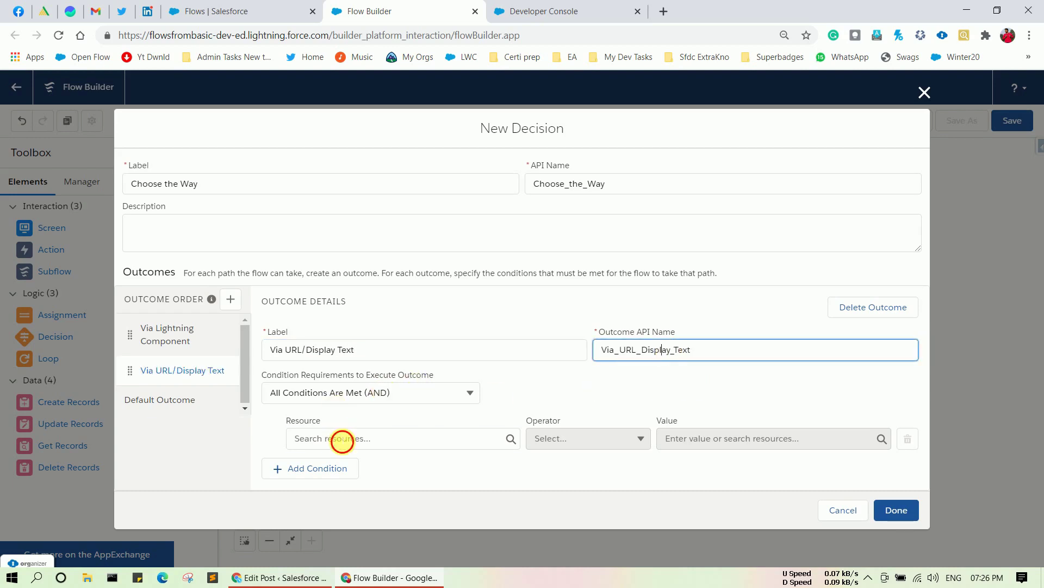
pyautogui.click(344, 438)
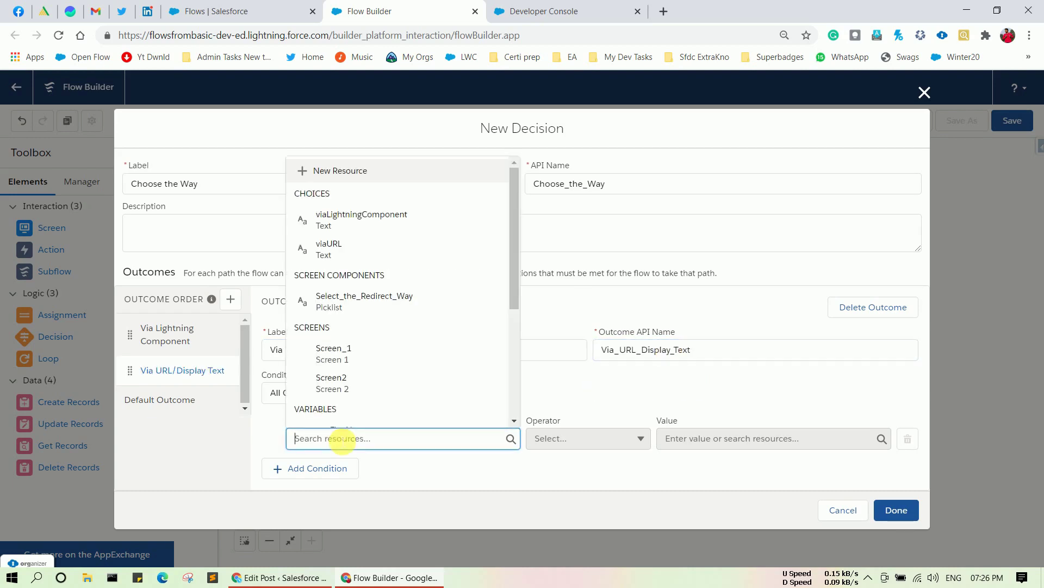
pyautogui.click(346, 309)
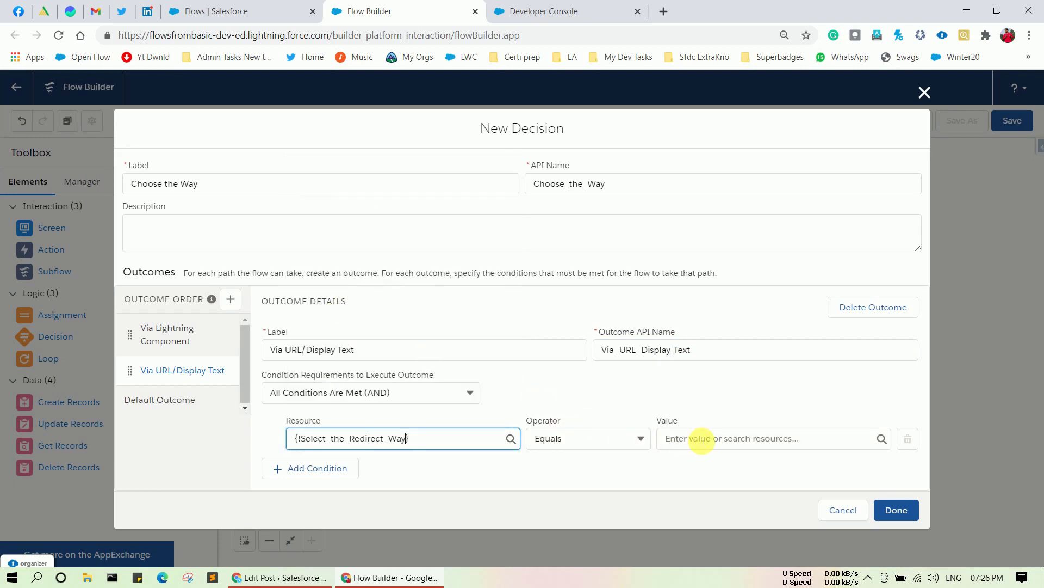
pyautogui.click(692, 437)
pyautogui.click(702, 248)
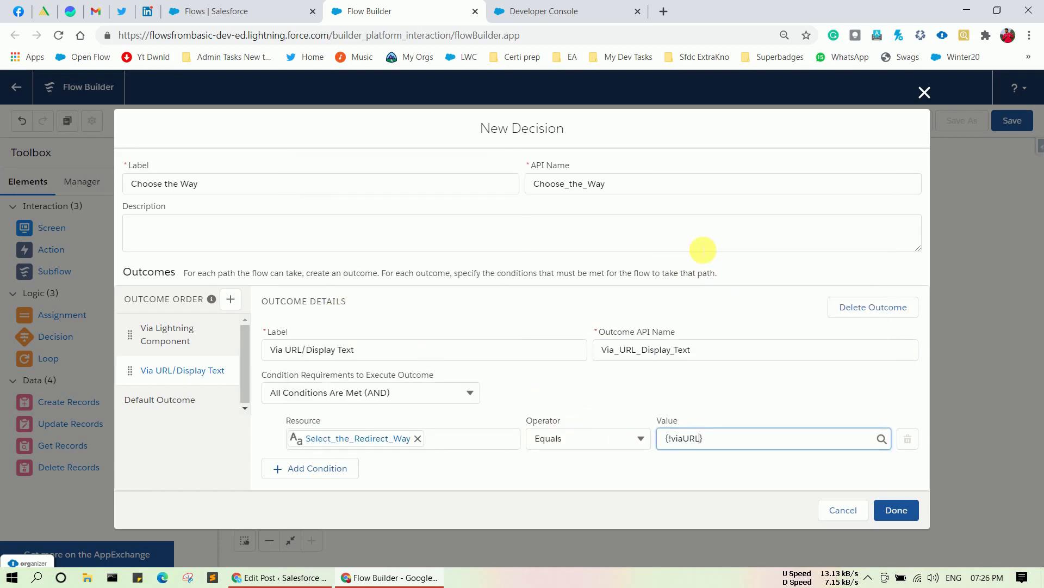
pyautogui.click(898, 510)
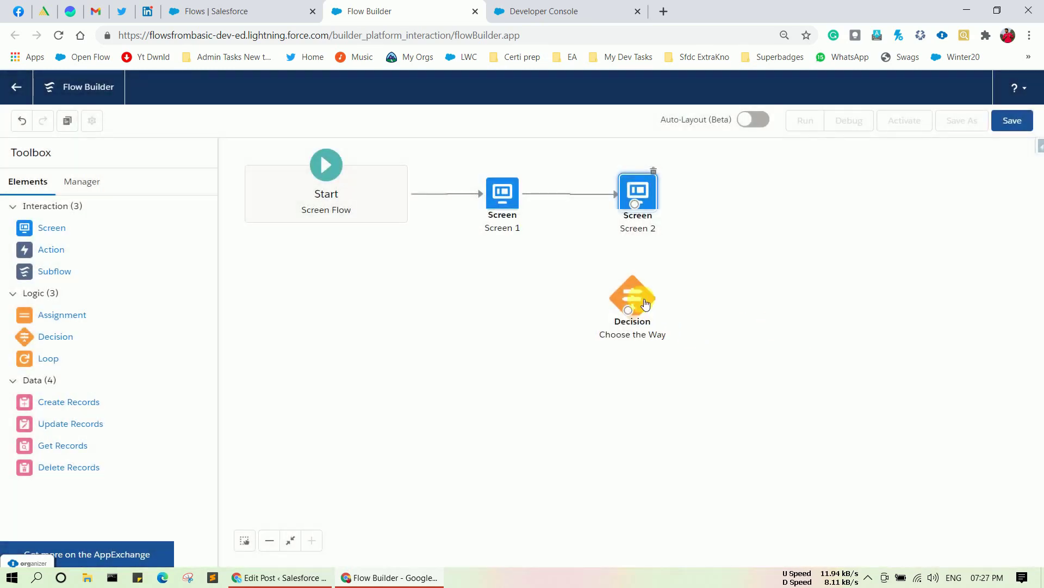
# Align the Choose the Way decision beneath Screen 2 and connect Screen 2 to it.
pyautogui.moveTo(645, 303); pyautogui.dragTo(655, 311)
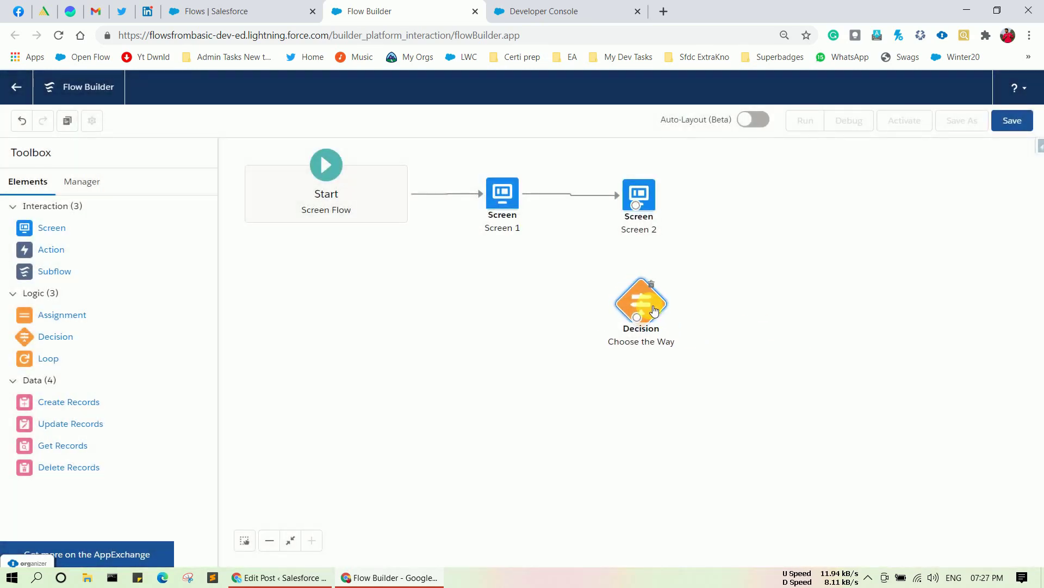
pyautogui.moveTo(636, 206); pyautogui.dragTo(644, 320)
pyautogui.moveTo(643, 310); pyautogui.dragTo(640, 310)
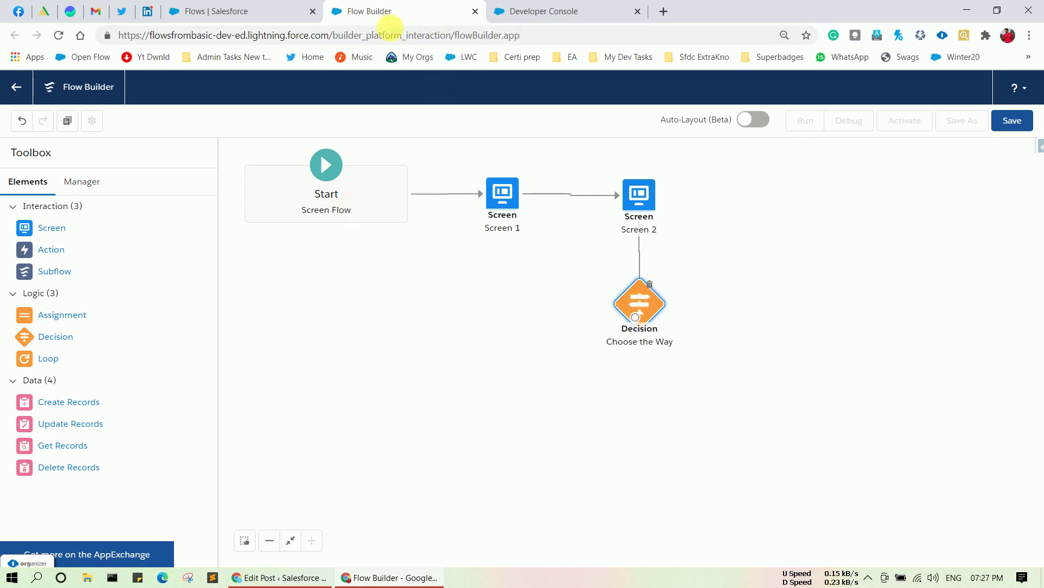
# Look up where Setup offers the Developer Console, switch to it, and view its option for creating a Lightning Component.
pyautogui.click(219, 20)
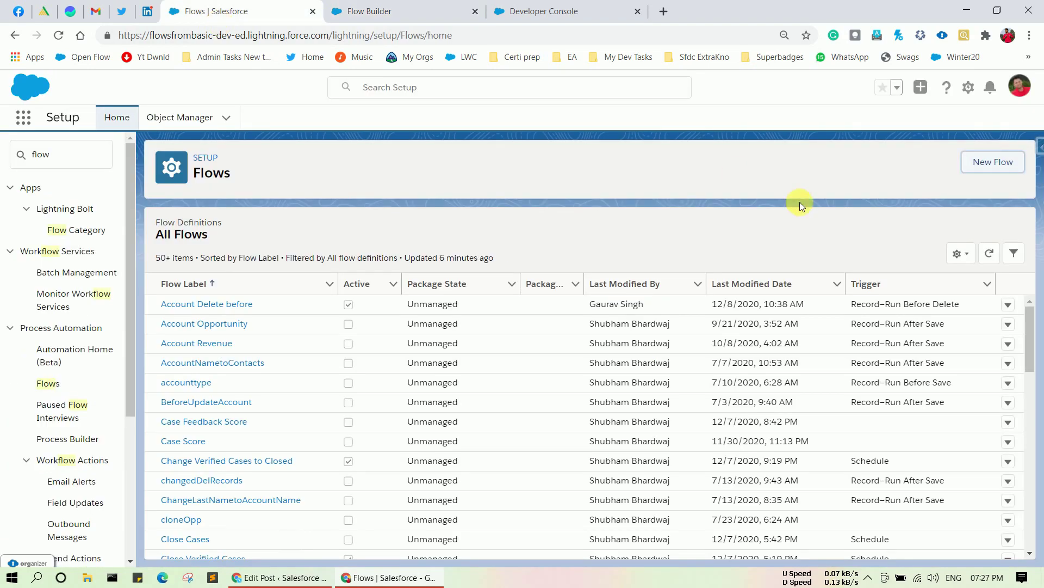
pyautogui.click(971, 92)
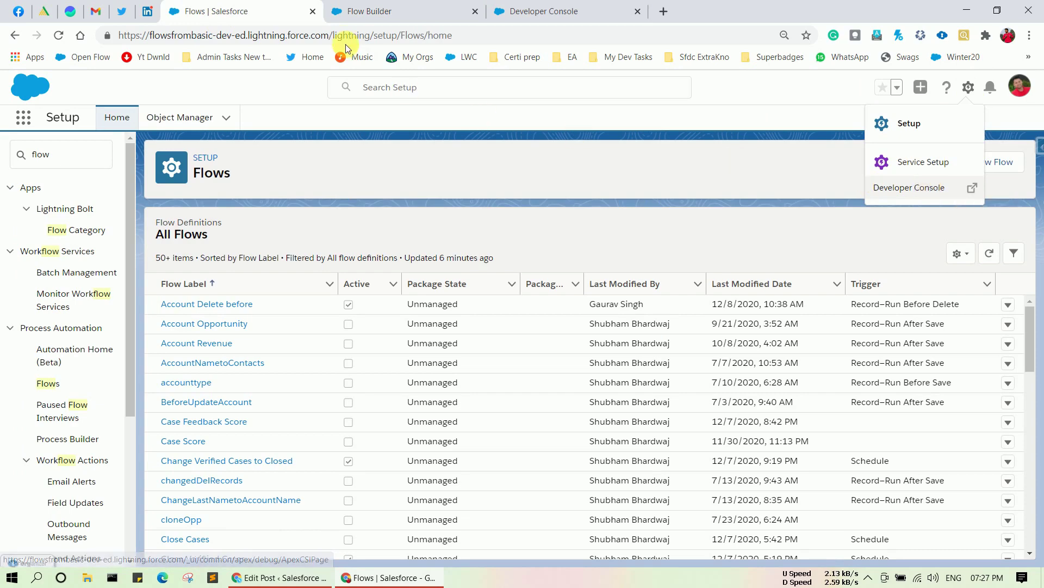
pyautogui.click(564, 11)
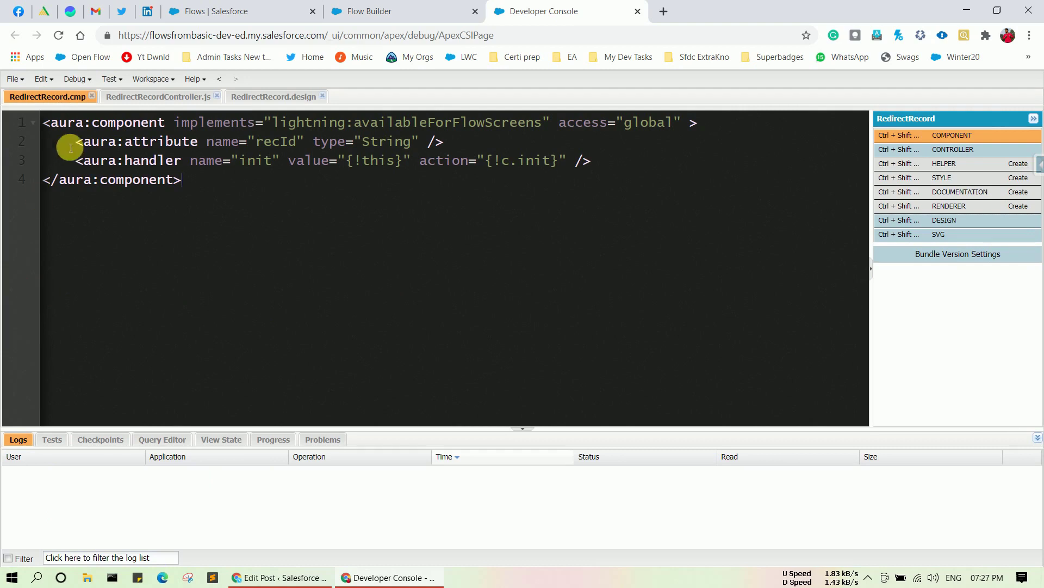
pyautogui.click(14, 79)
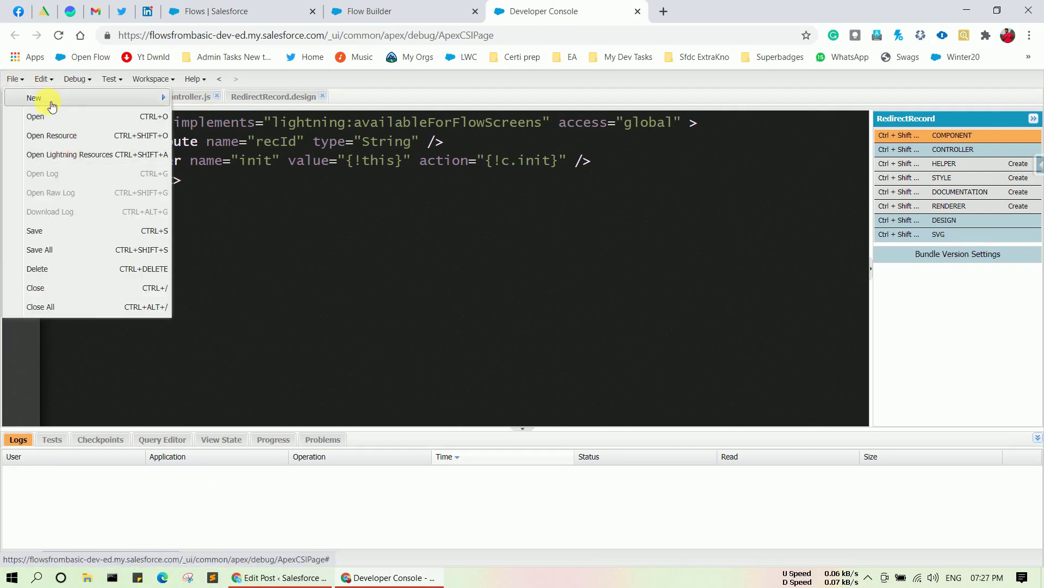
pyautogui.moveTo(53, 106)
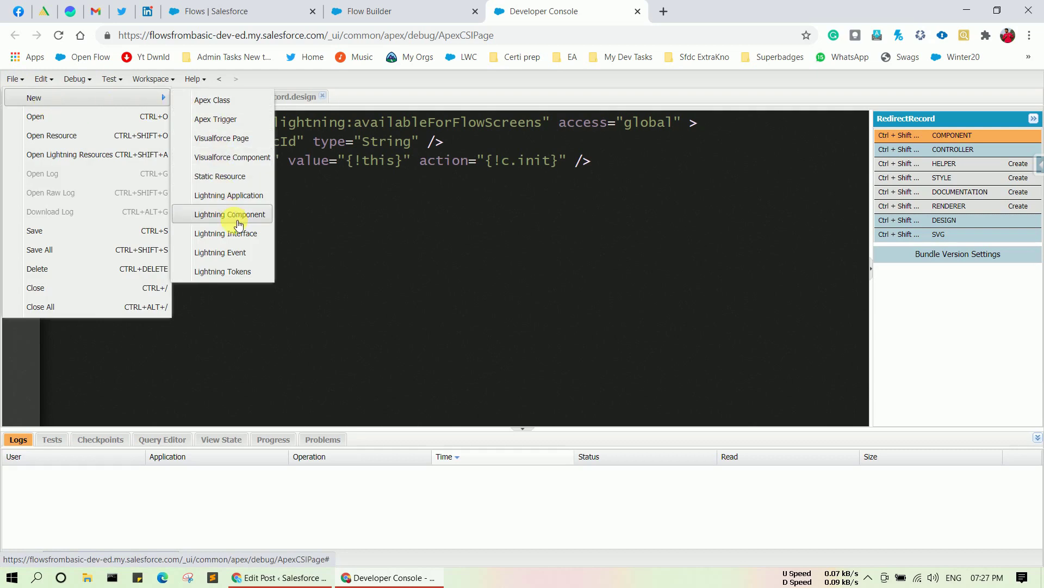
pyautogui.click(444, 241)
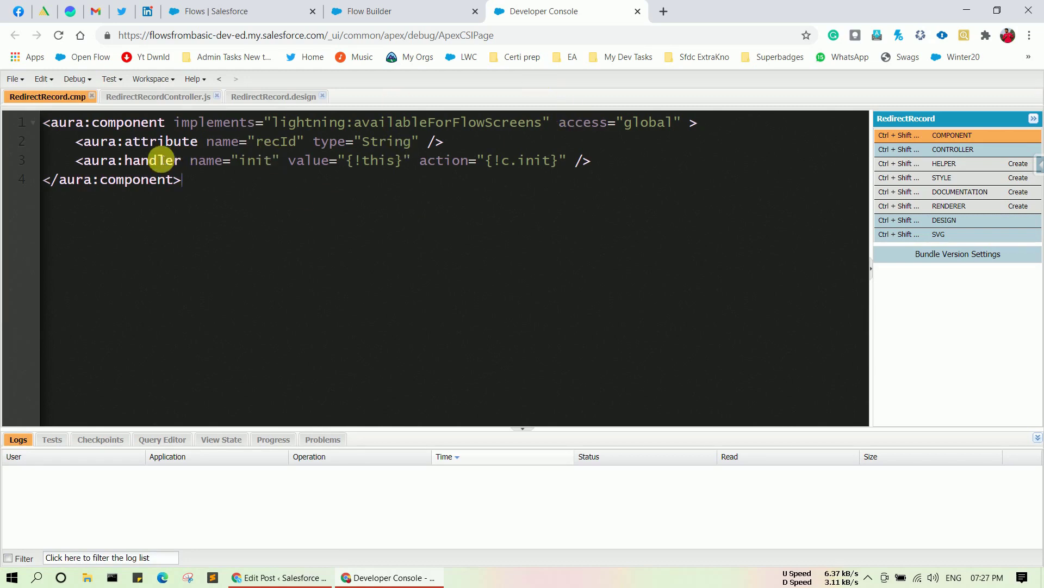
# Examine the recId attribute and the init handler lines in the RedirectRecord component markup.
pyautogui.moveTo(70, 148); pyautogui.dragTo(454, 143)
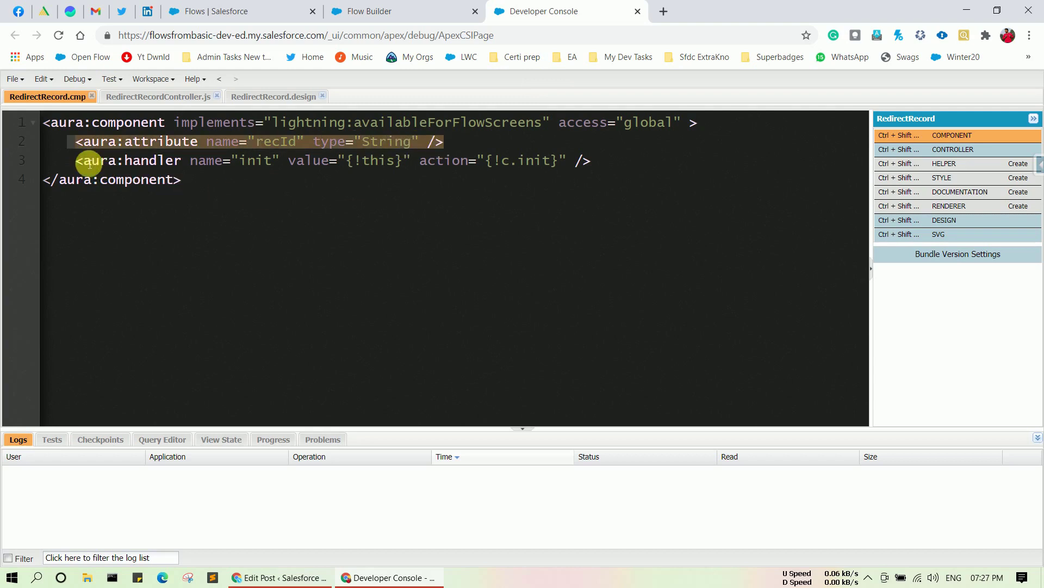
pyautogui.click(59, 160)
pyautogui.moveTo(342, 173); pyautogui.dragTo(611, 161)
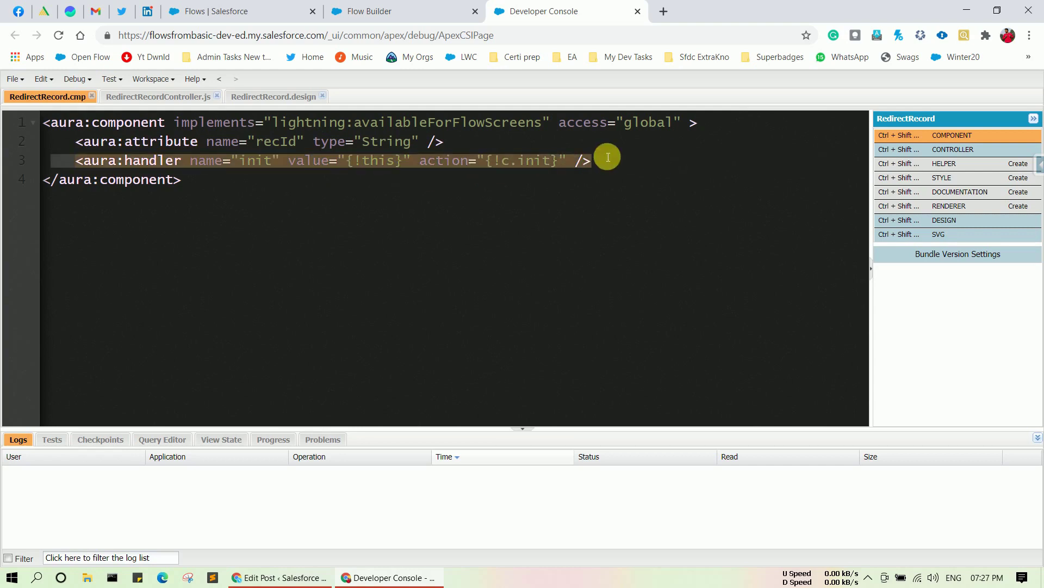
# Open the RedirectRecord component's JavaScript controller and examine the setParams call on the navigateToSObject event.
pyautogui.click(936, 153)
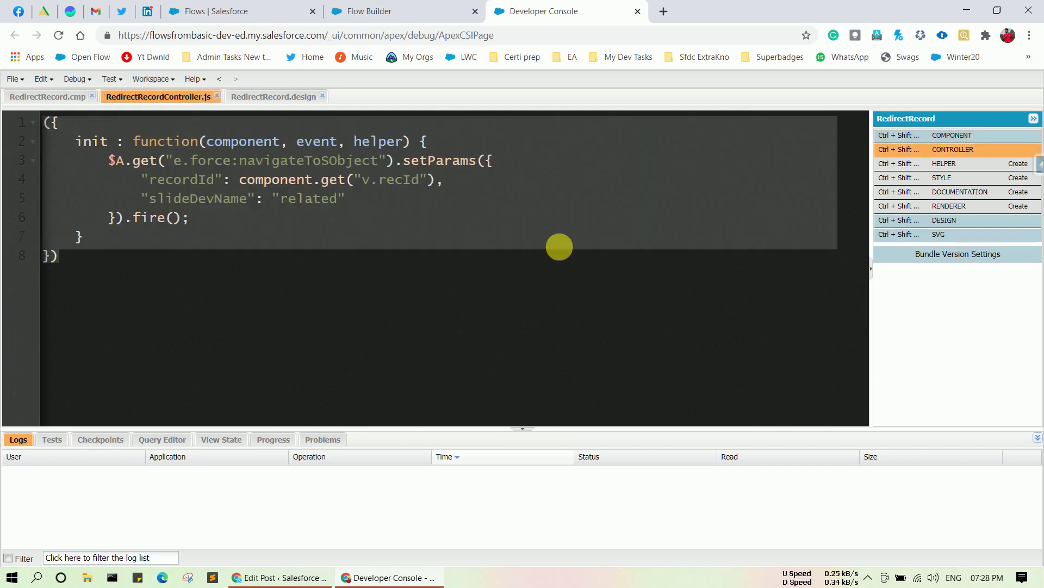
pyautogui.click(310, 225)
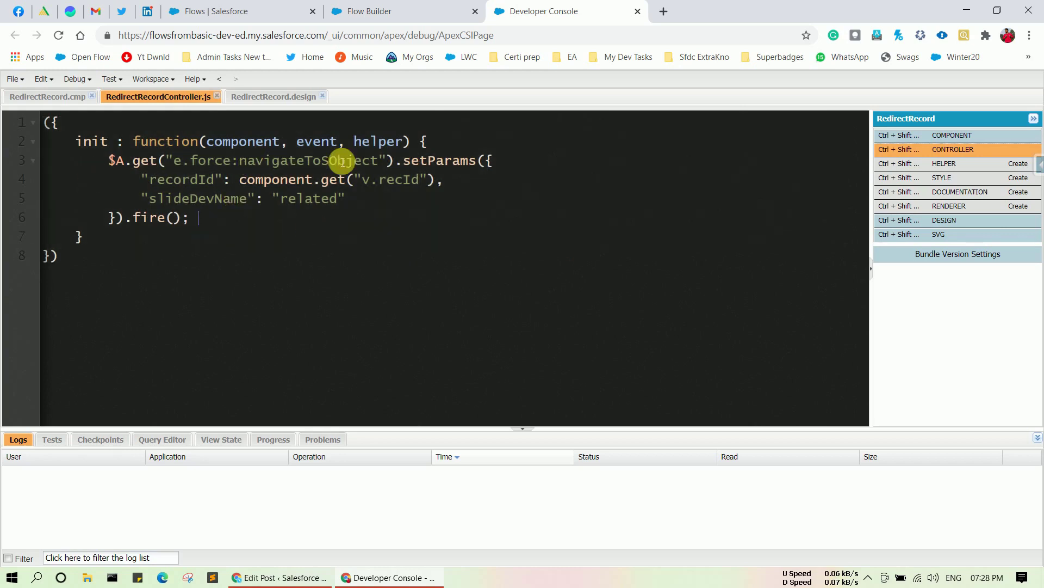
pyautogui.doubleClick(438, 167)
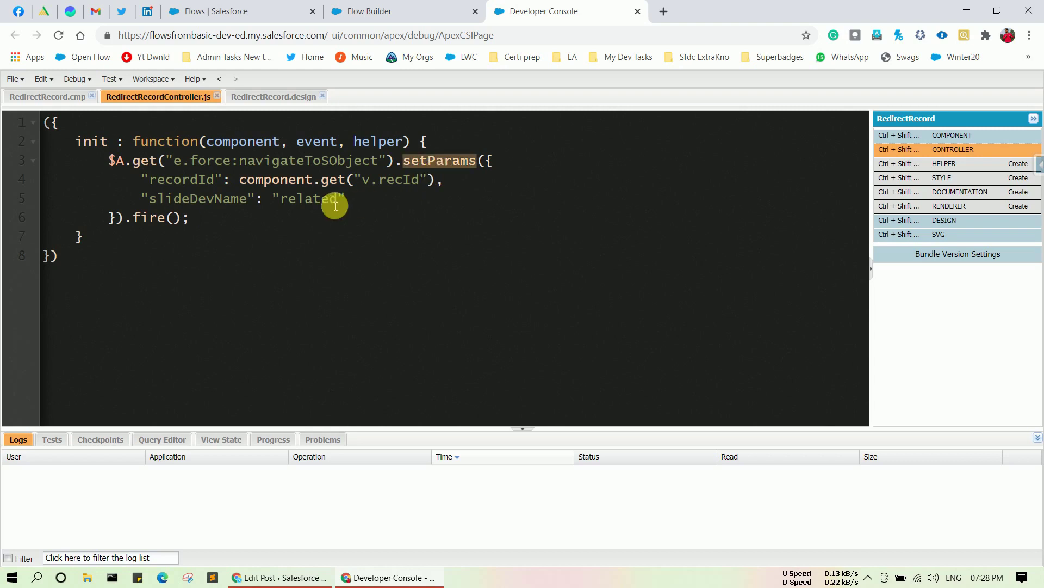
# Examine the recordId parameter and the fire call in the RedirectRecord controller, and view the component's design file.
pyautogui.doubleClick(196, 185)
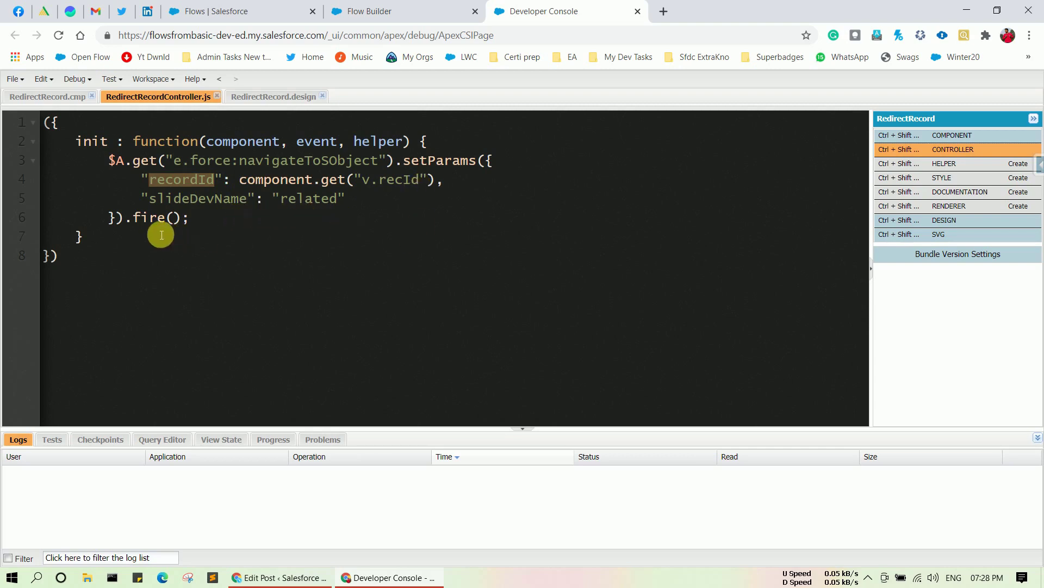
pyautogui.moveTo(198, 226); pyautogui.dragTo(136, 228)
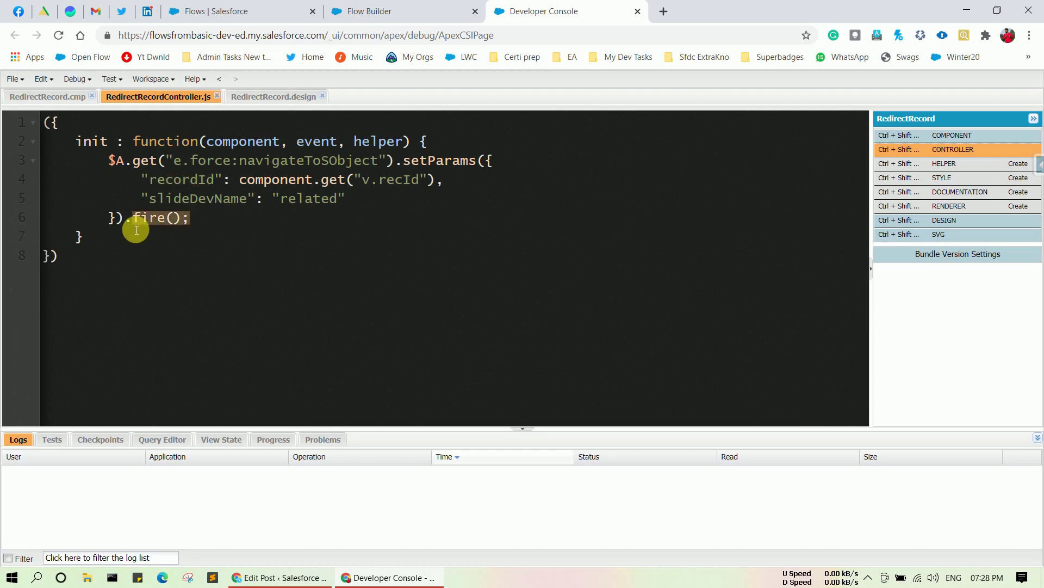
pyautogui.click(439, 226)
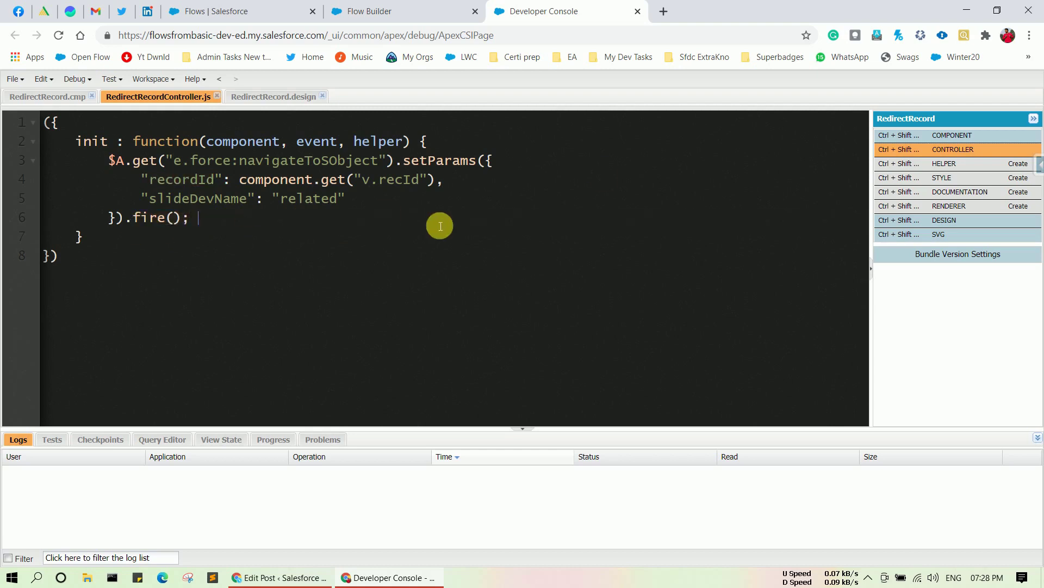
pyautogui.click(949, 219)
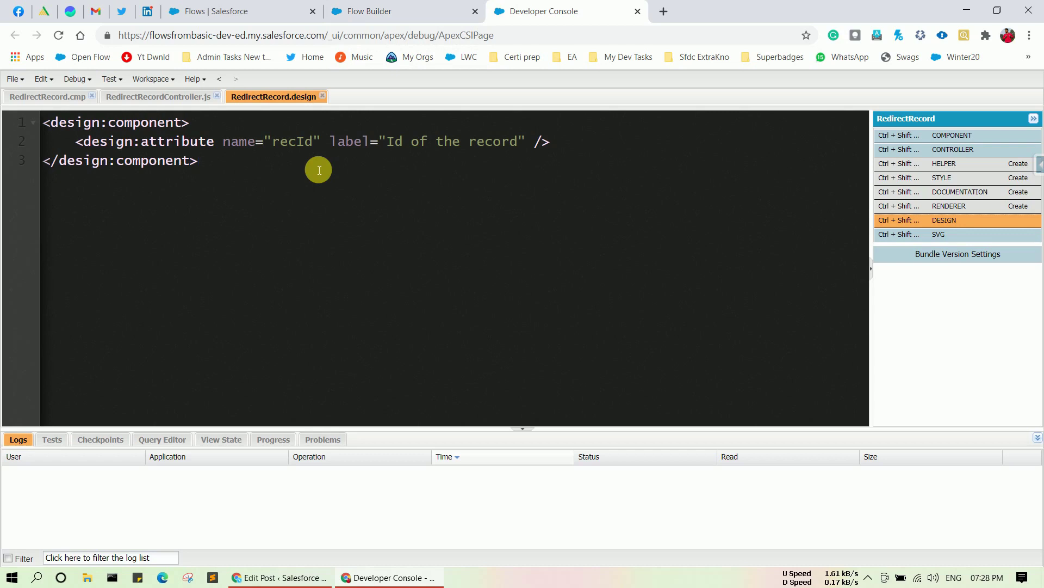
# Return to Flow Builder and add a new screen to the flow labelled Screen 3 with the API name Screen_3.
pyautogui.click(412, 8)
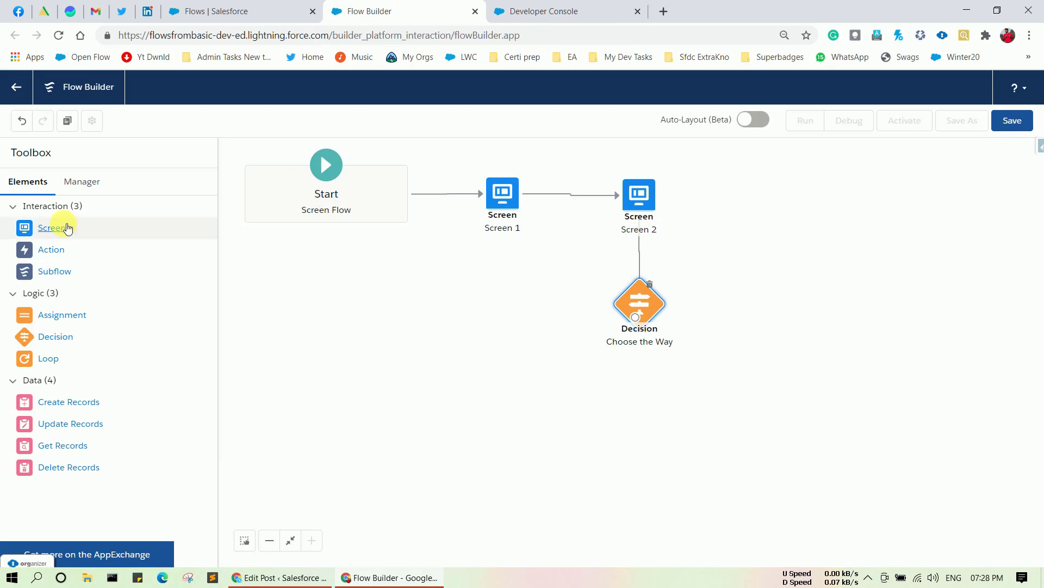
pyautogui.moveTo(66, 226); pyautogui.dragTo(425, 390)
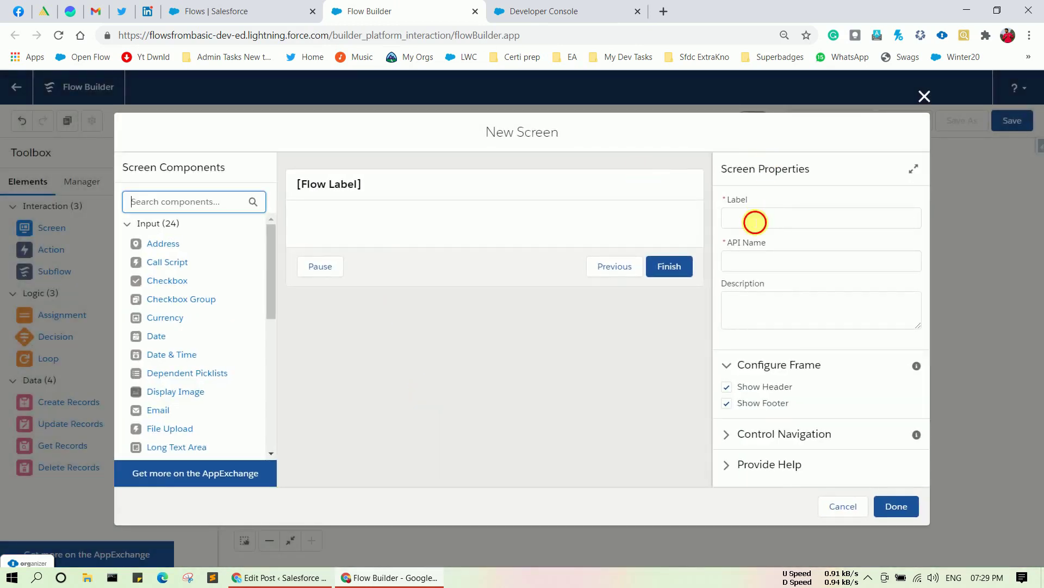
pyautogui.click(755, 222)
pyautogui.write('S')
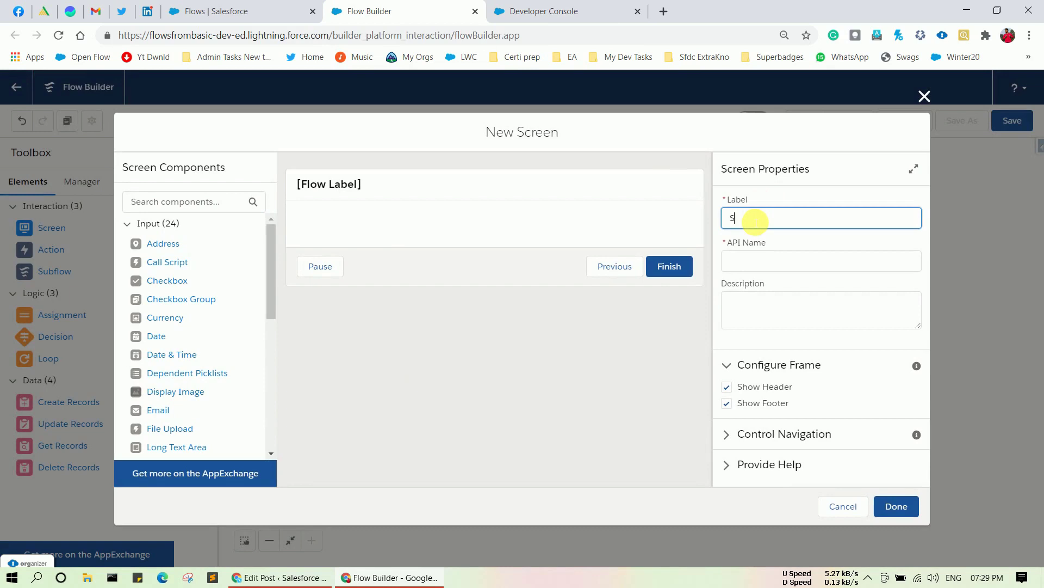
pyautogui.write('creen 3')
pyautogui.click(761, 260)
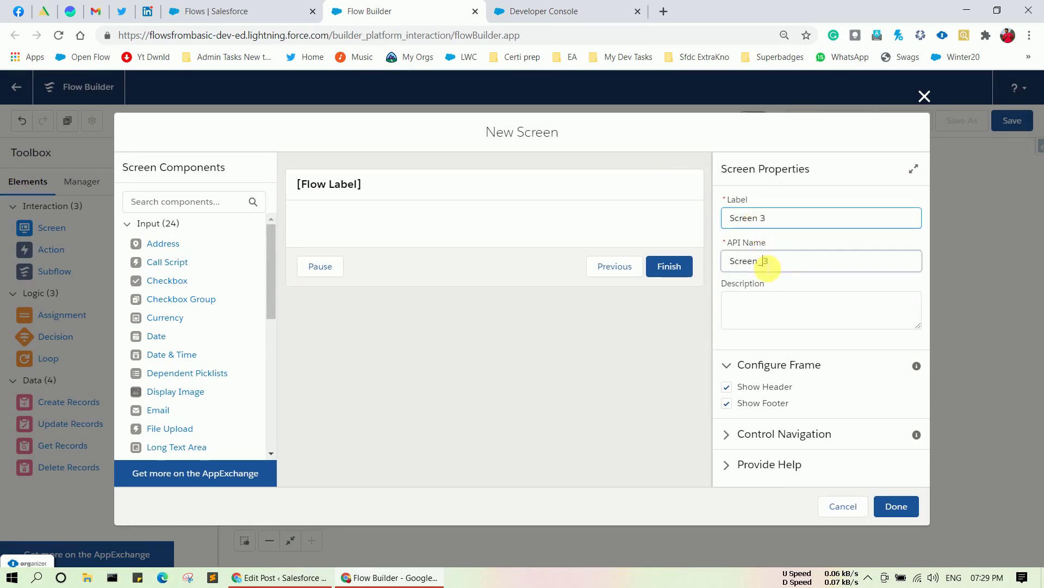
# Locate the custom RedirectRecord screen component and check the lightning:availableForFlowScreens interface in its markup in the Developer Console.
pyautogui.scroll(-5, 225, 356)
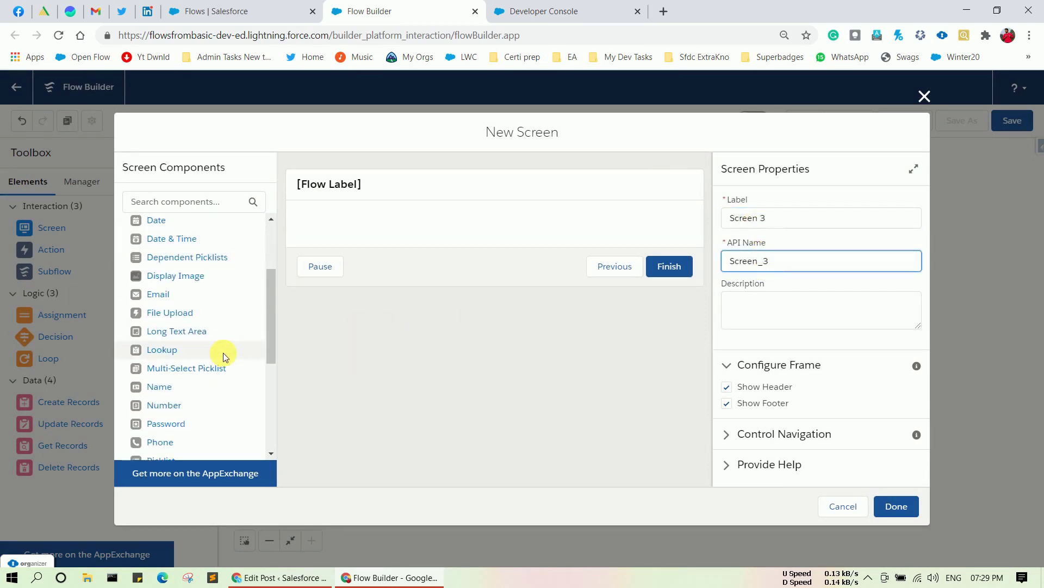
pyautogui.scroll(-3, 223, 352)
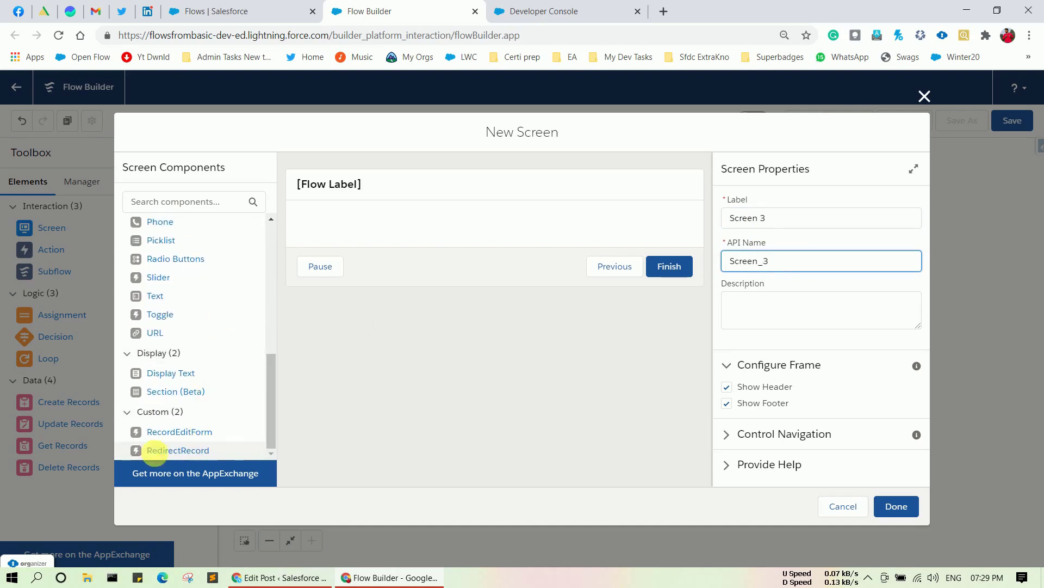
pyautogui.click(217, 450)
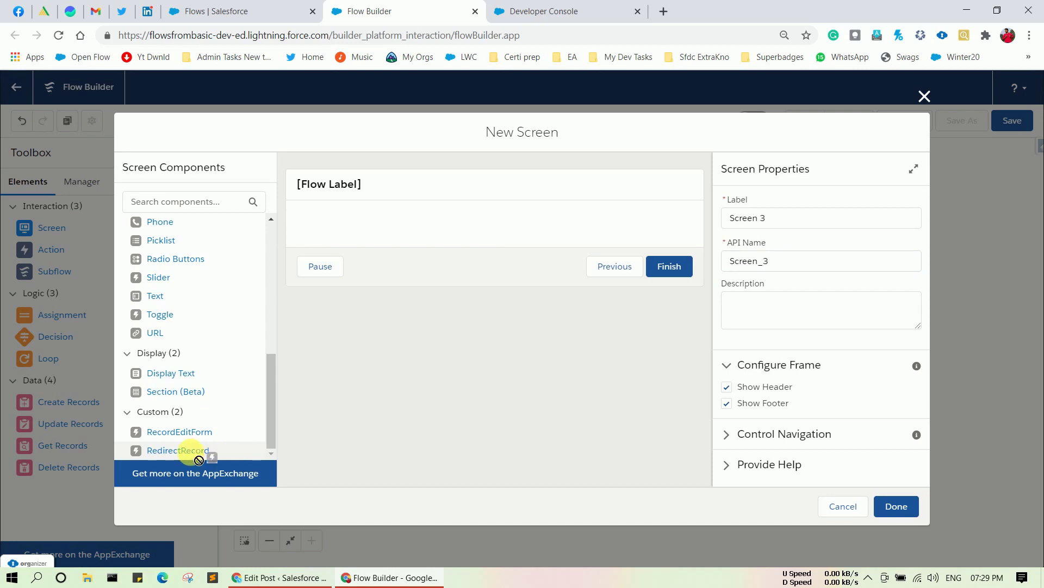
pyautogui.click(534, 12)
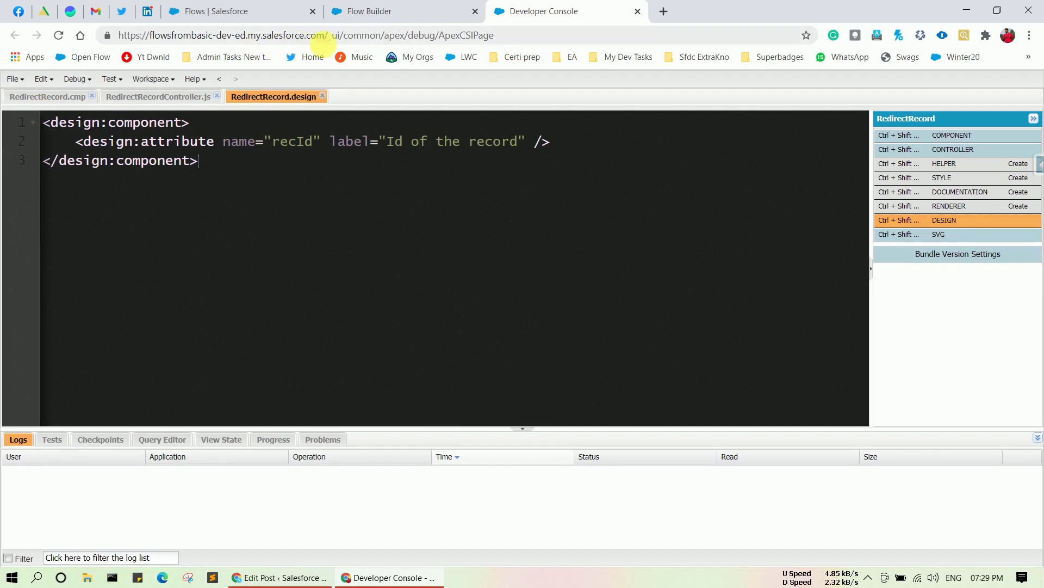
pyautogui.click(48, 99)
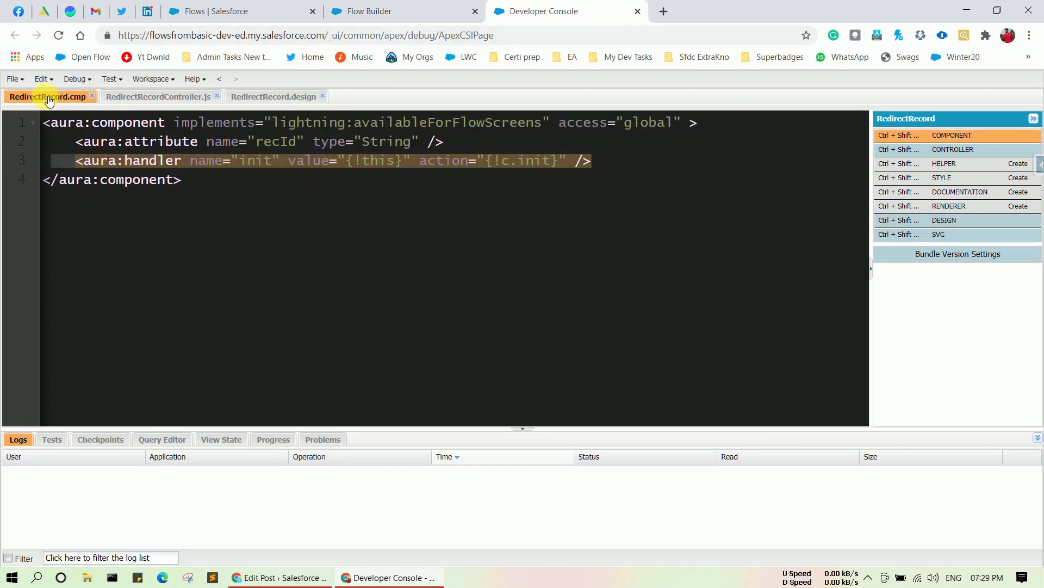
pyautogui.doubleClick(319, 124)
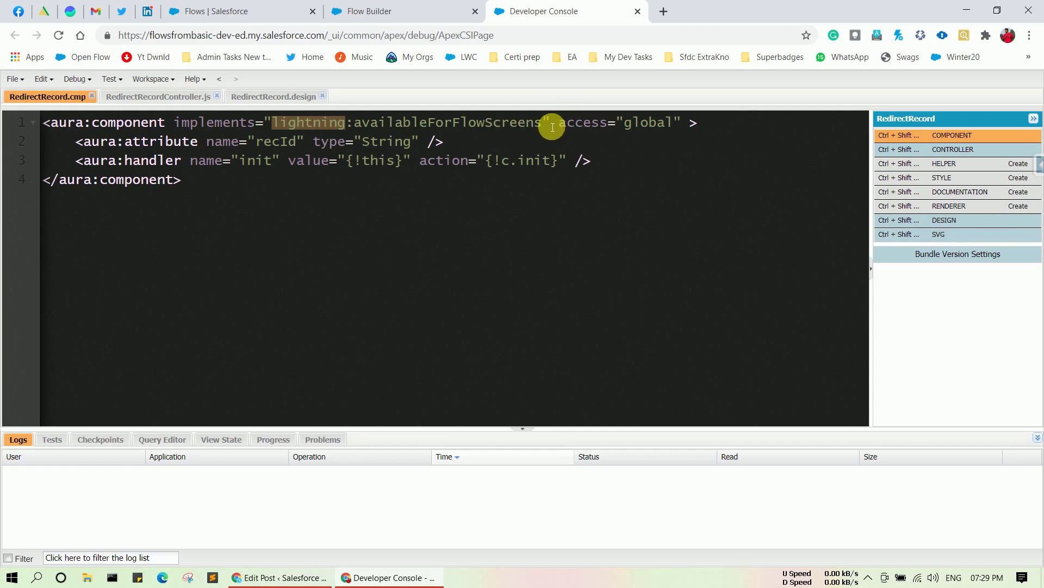
pyautogui.click(379, 7)
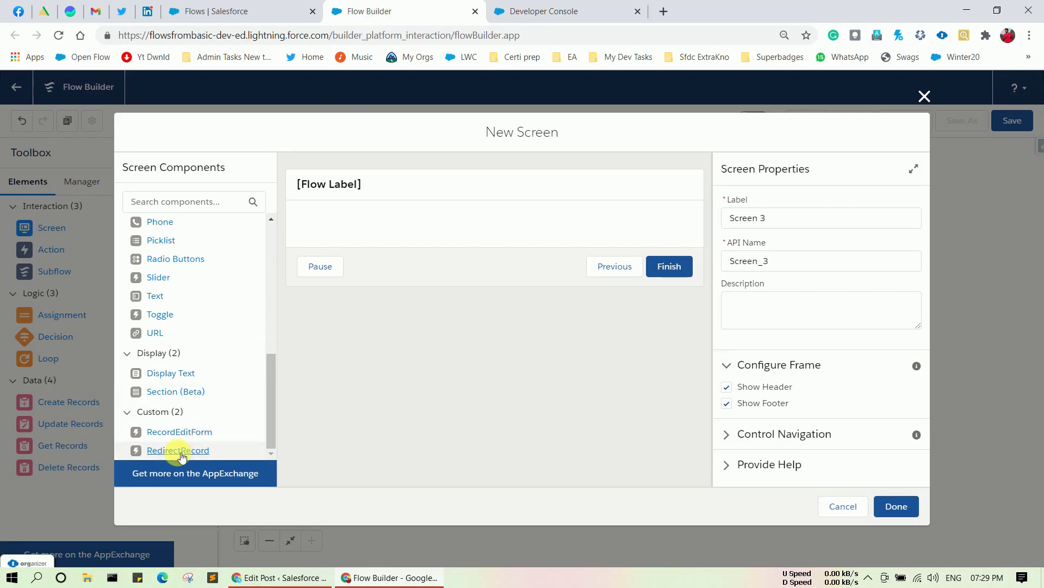
# Add the RedirectRecord component to Screen 3 and set its API name to lightningRedirect.
pyautogui.moveTo(181, 456); pyautogui.dragTo(369, 232)
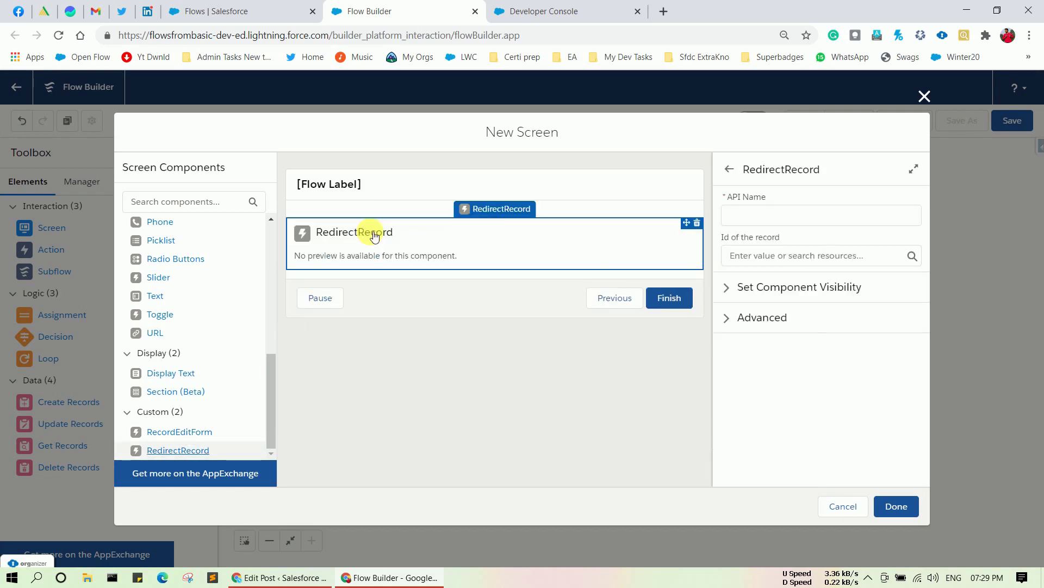
pyautogui.click(756, 218)
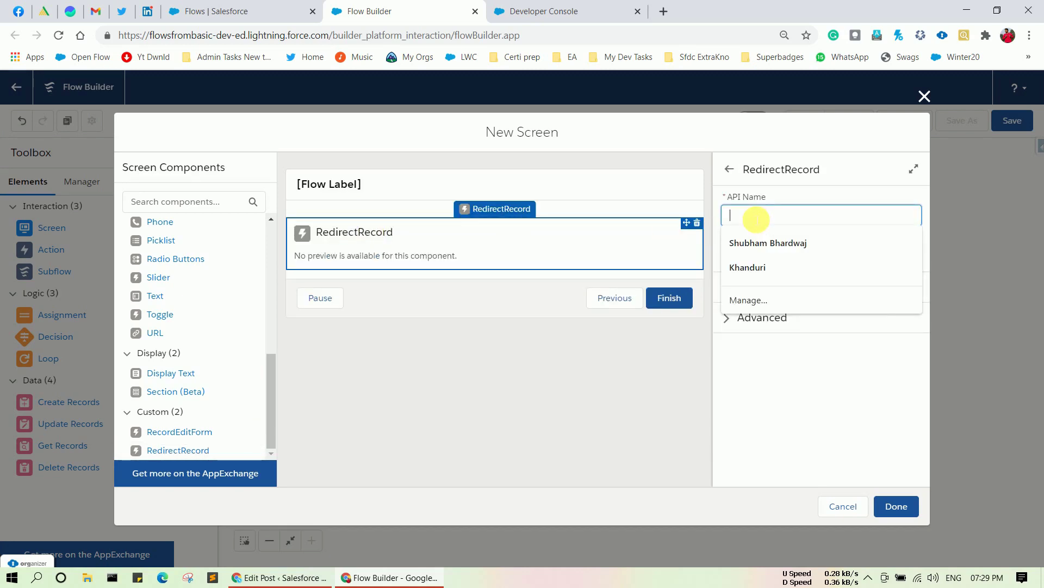
pyautogui.write('lig')
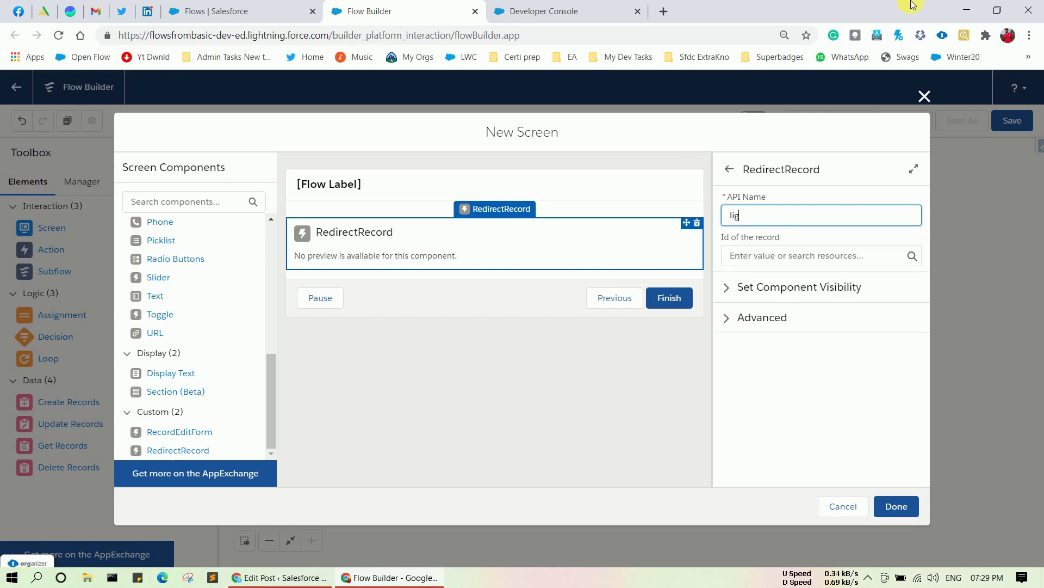
pyautogui.write('htning Redirect')
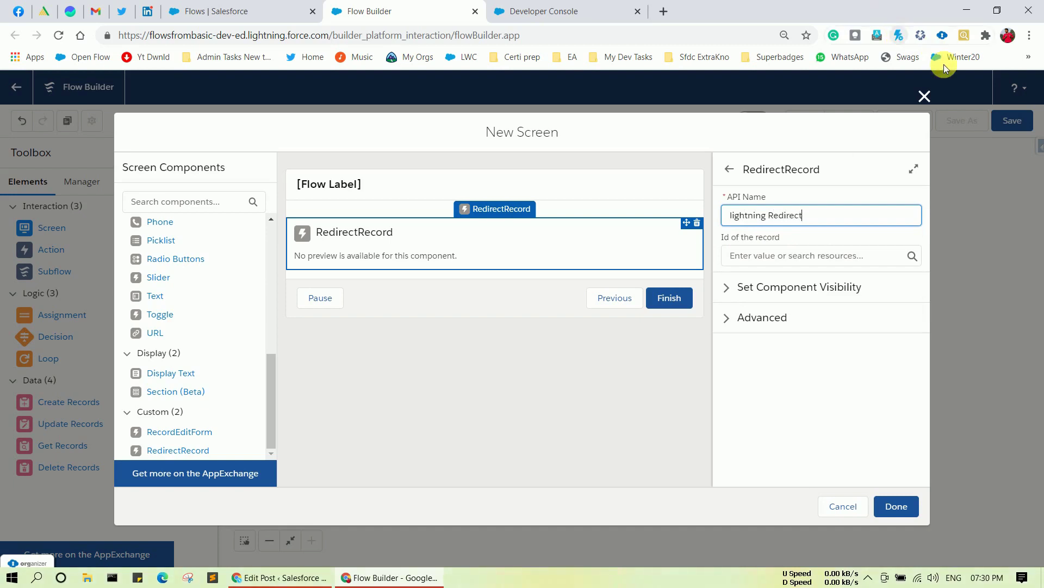
pyautogui.click(809, 255)
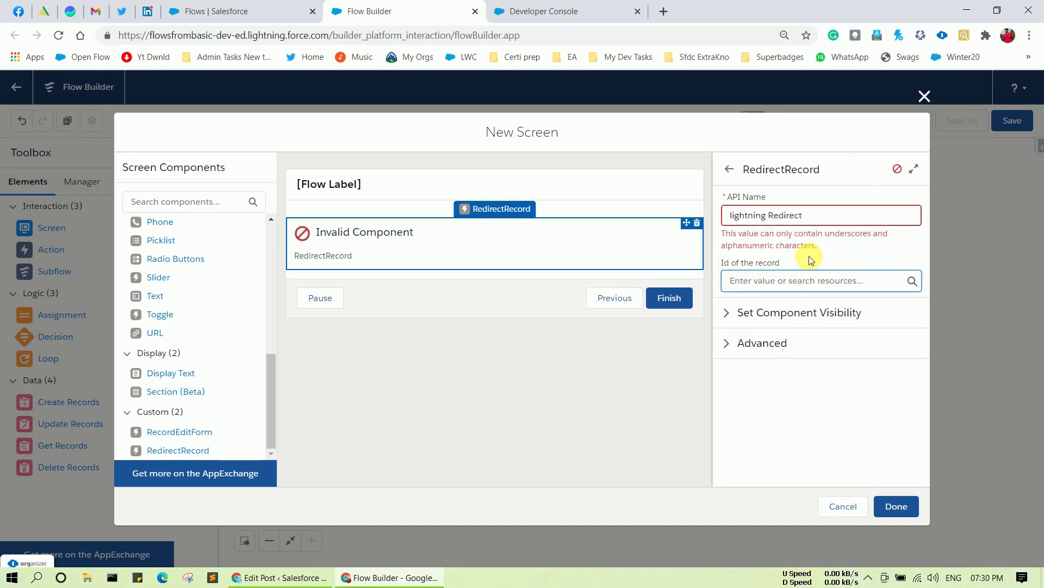
pyautogui.click(770, 216)
pyautogui.press('BackSpace')
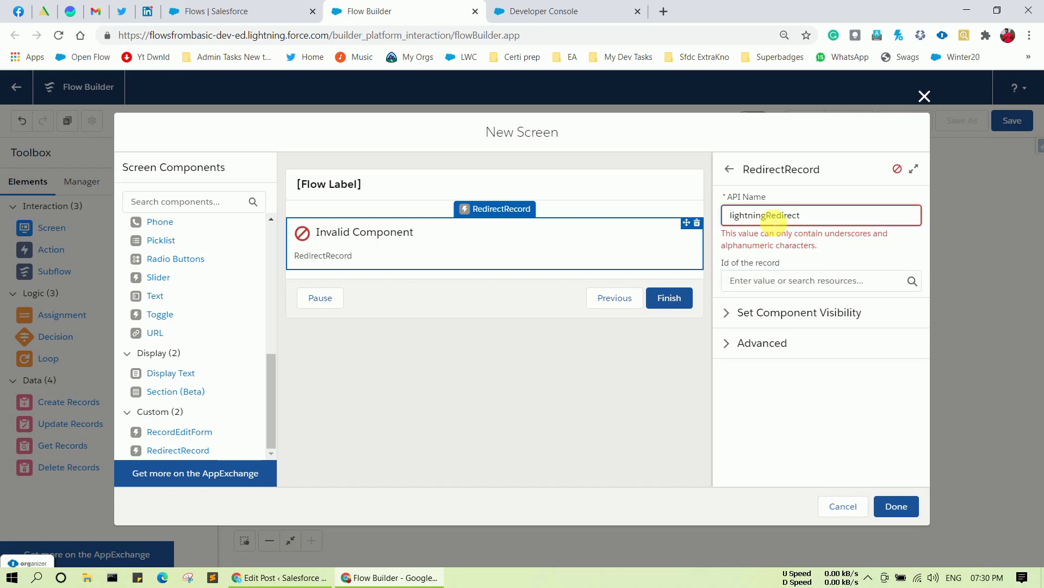
# Create a Text variable resource named conId and use it as the RedirectRecord component's Id of the record.
pyautogui.click(754, 280)
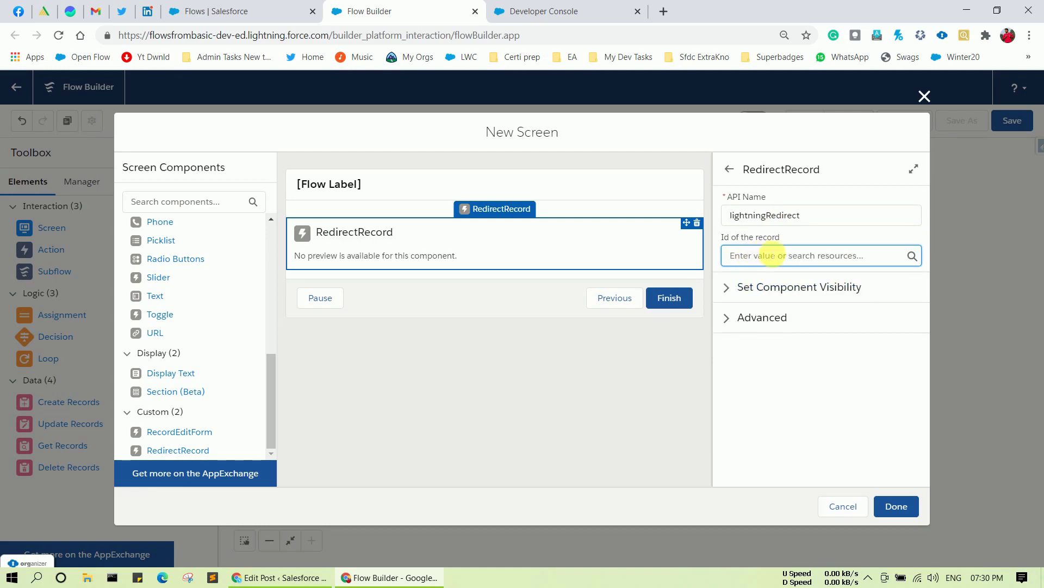
pyautogui.click(770, 255)
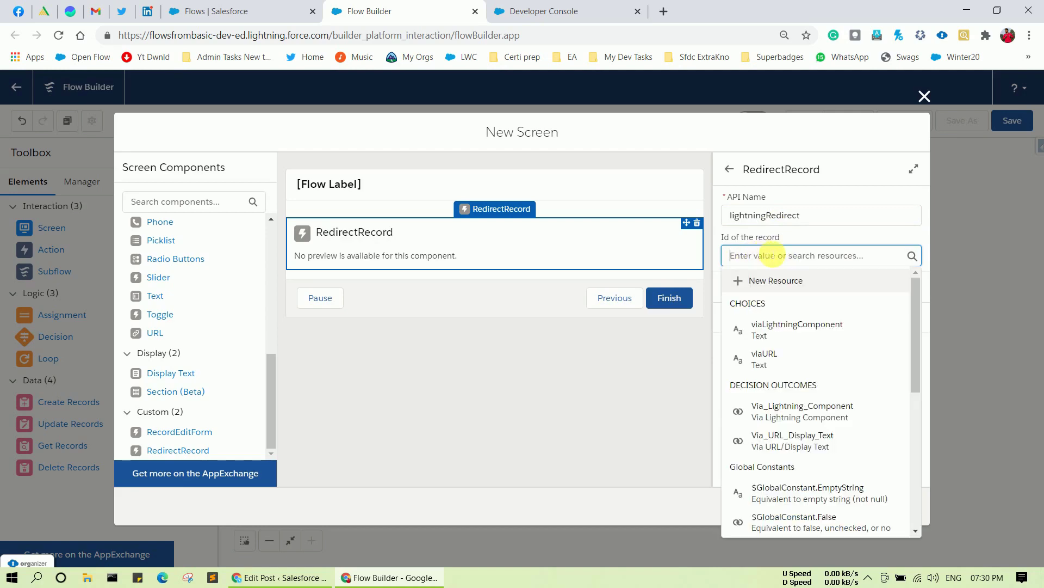
pyautogui.click(770, 282)
pyautogui.click(465, 280)
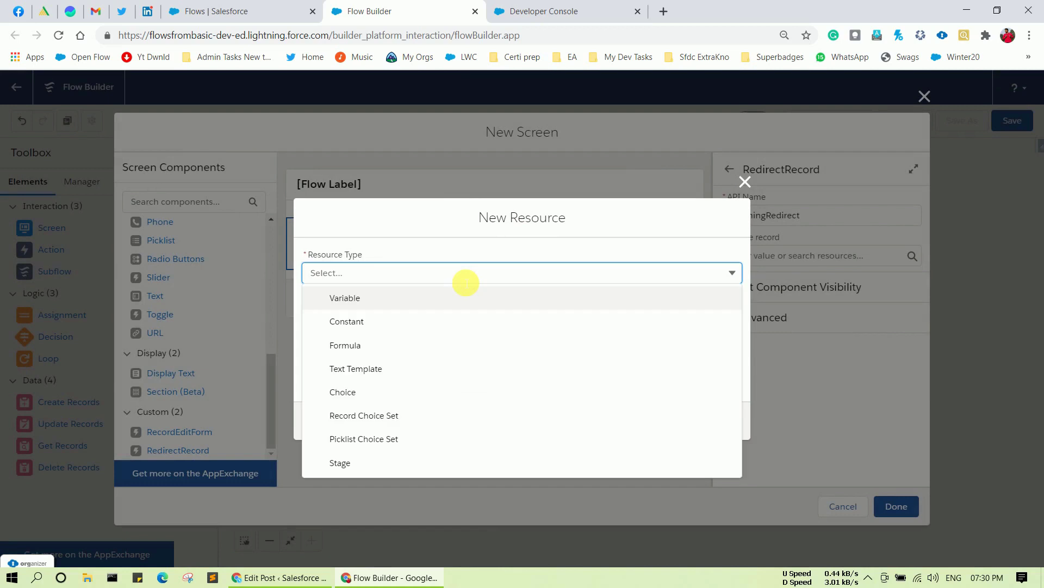
pyautogui.click(382, 298)
pyautogui.click(364, 302)
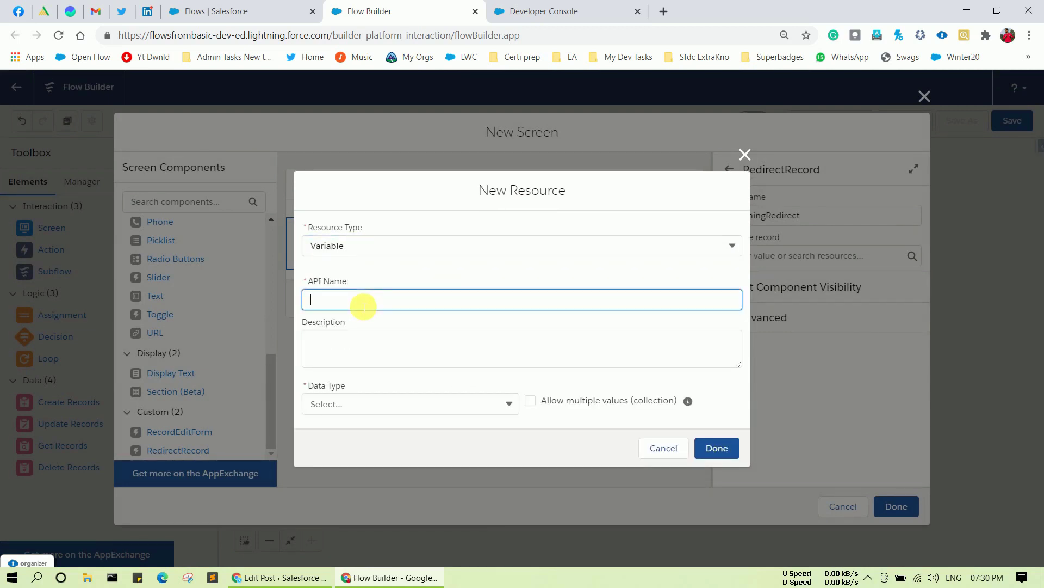
pyautogui.write('con')
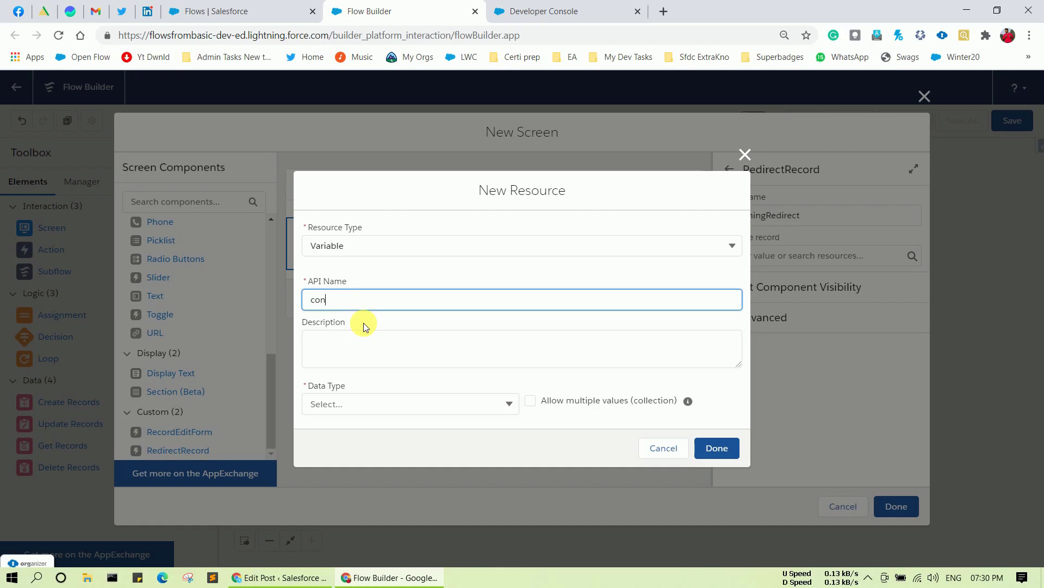
pyautogui.write('Id')
pyautogui.click(361, 403)
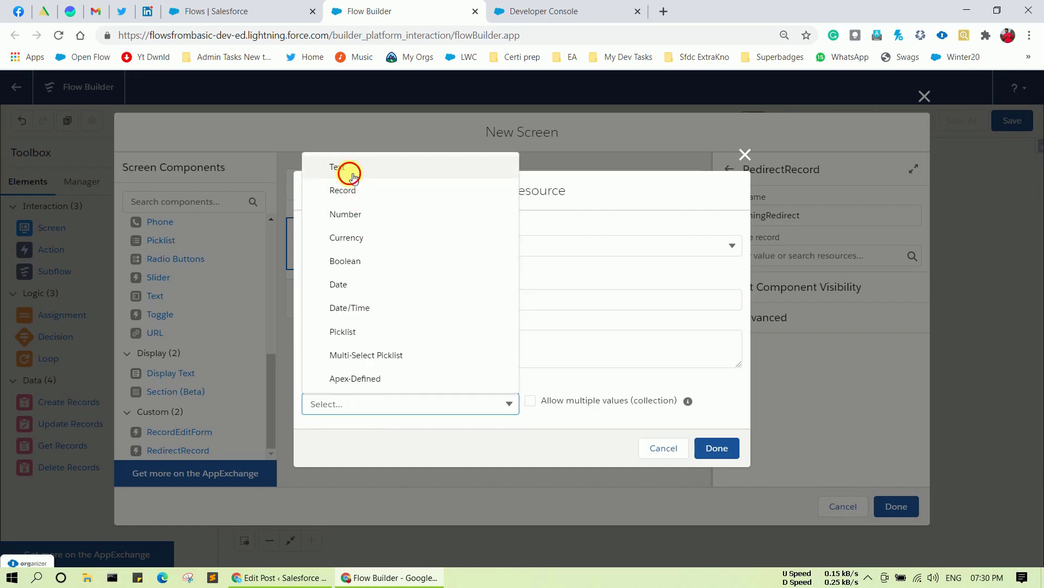
pyautogui.click(346, 166)
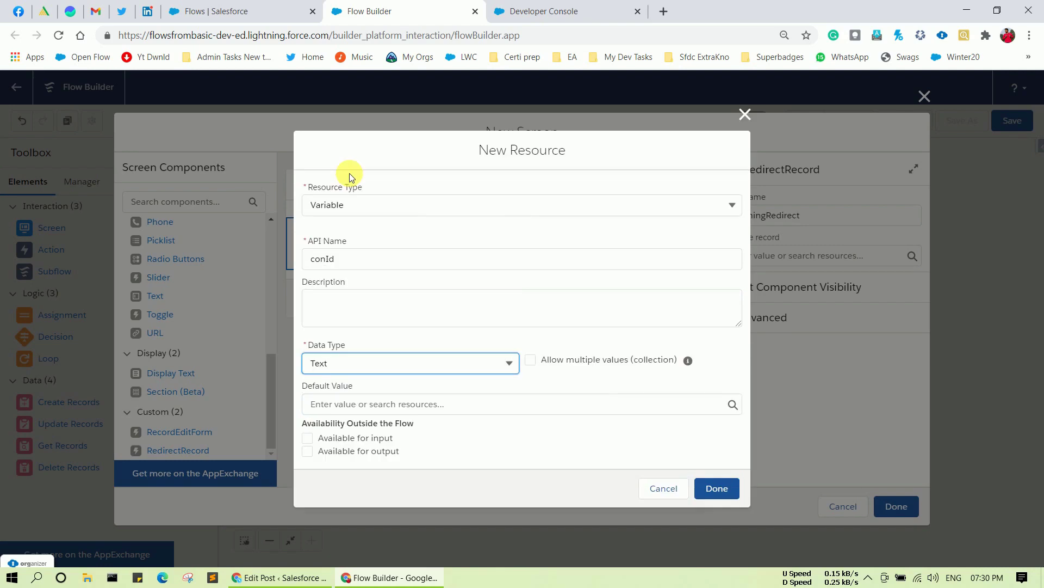
pyautogui.click(722, 488)
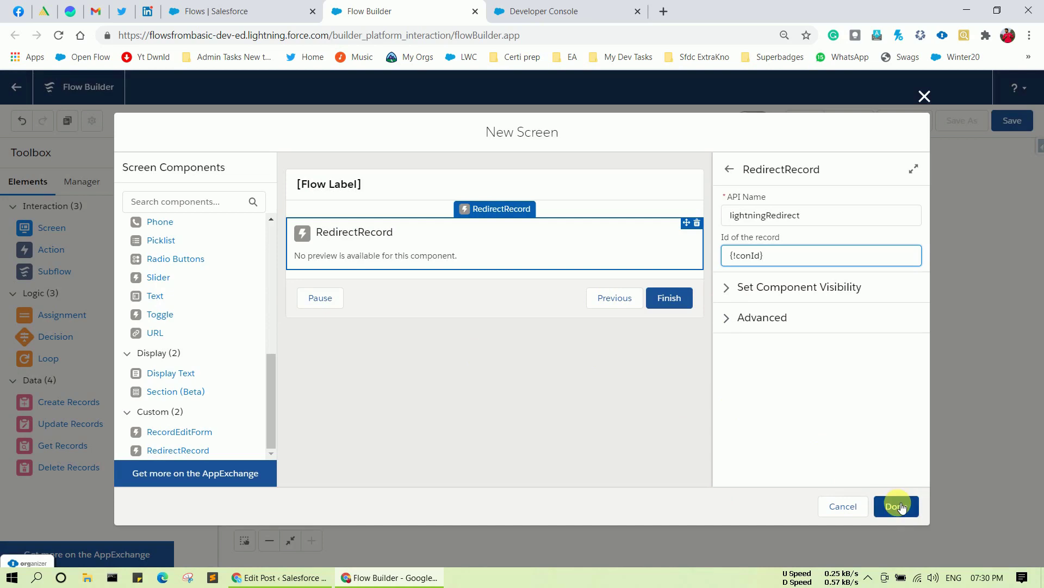
# Disable the Pause and Previous navigation options for Screen 3 and finish the screen.
pyautogui.click(482, 293)
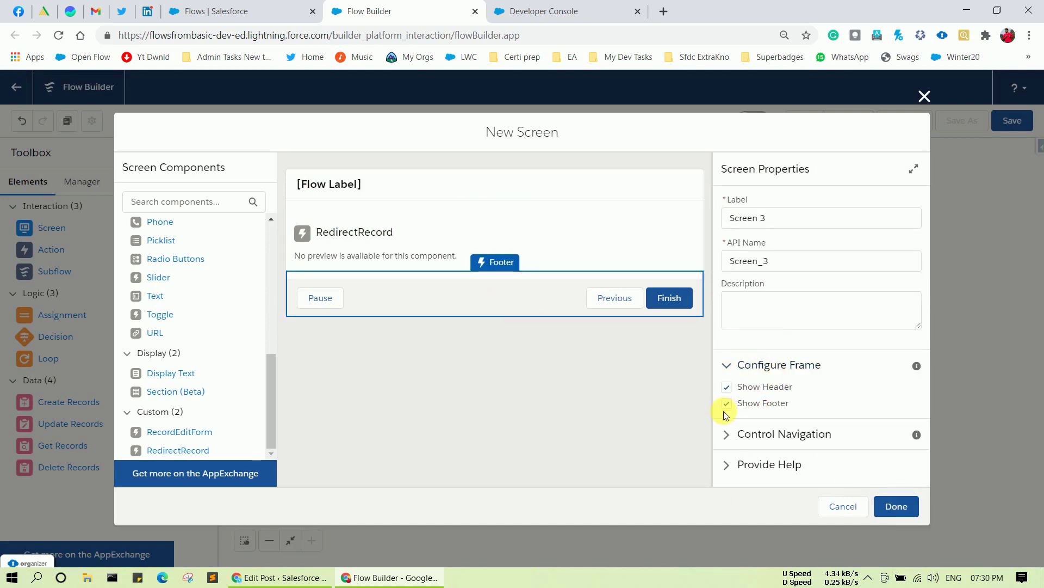
pyautogui.click(731, 433)
pyautogui.scroll(-2, 743, 455)
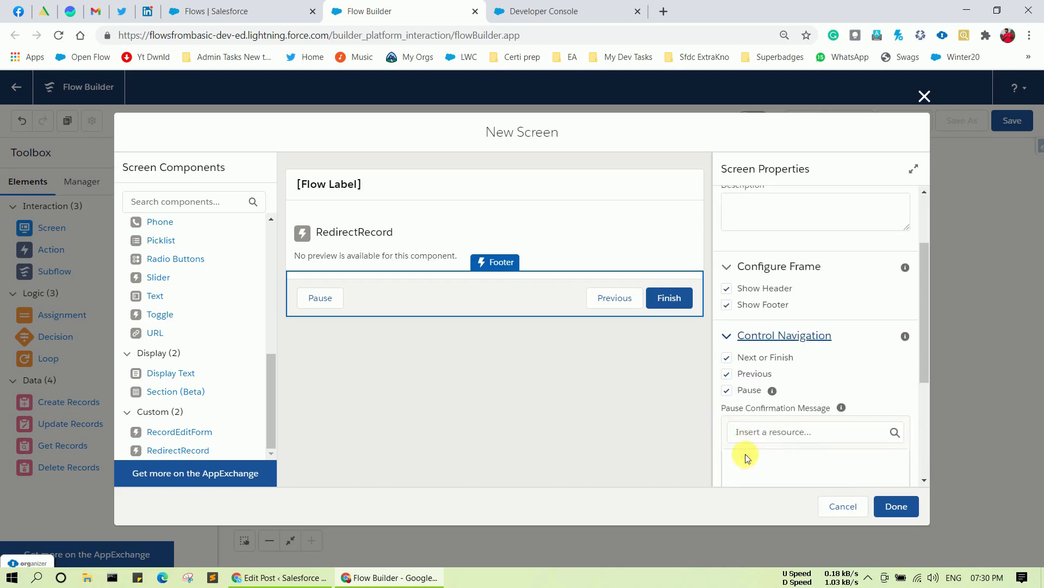
pyautogui.click(728, 390)
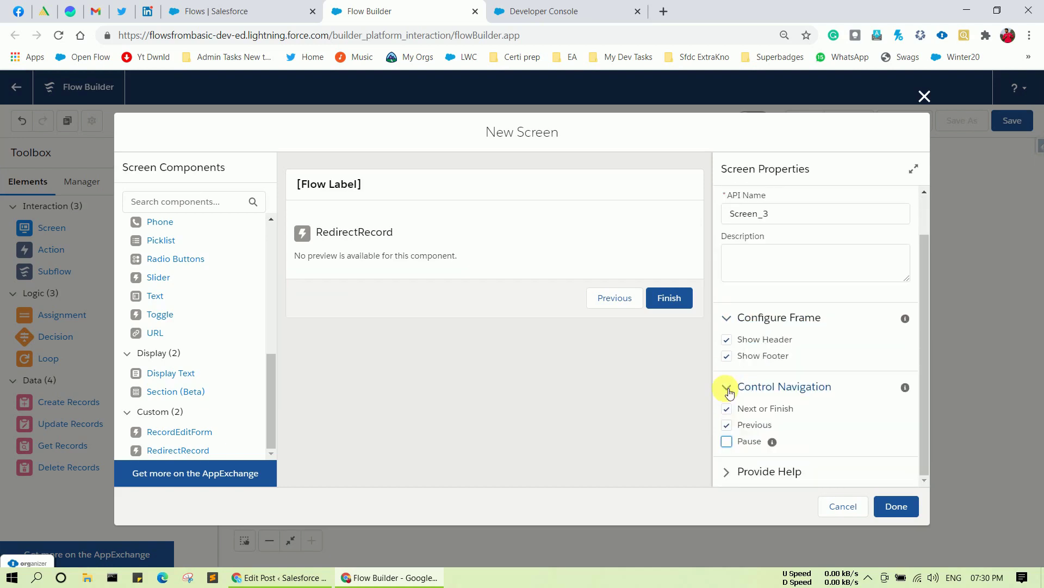
pyautogui.click(727, 425)
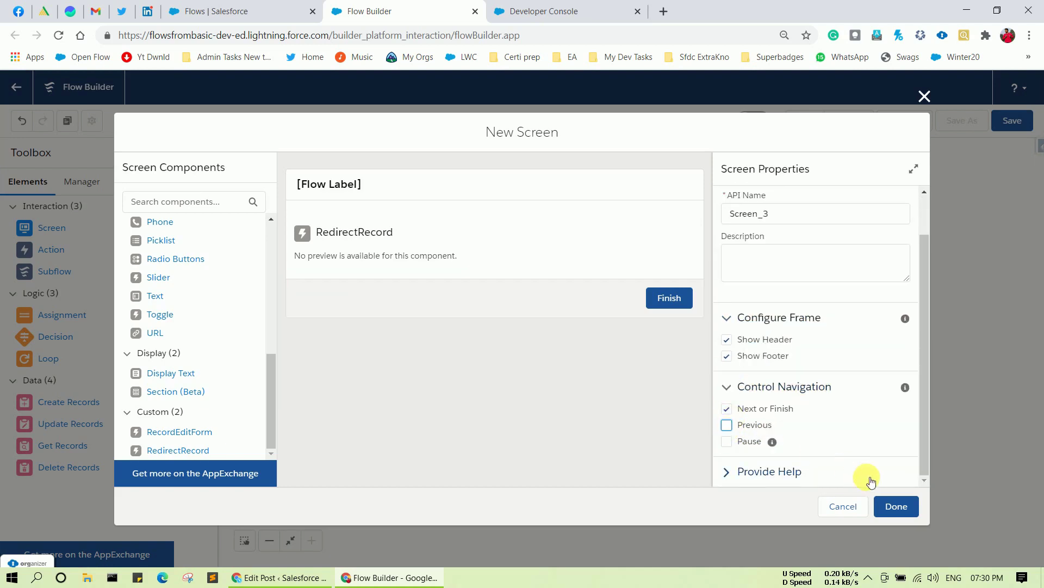
pyautogui.click(898, 506)
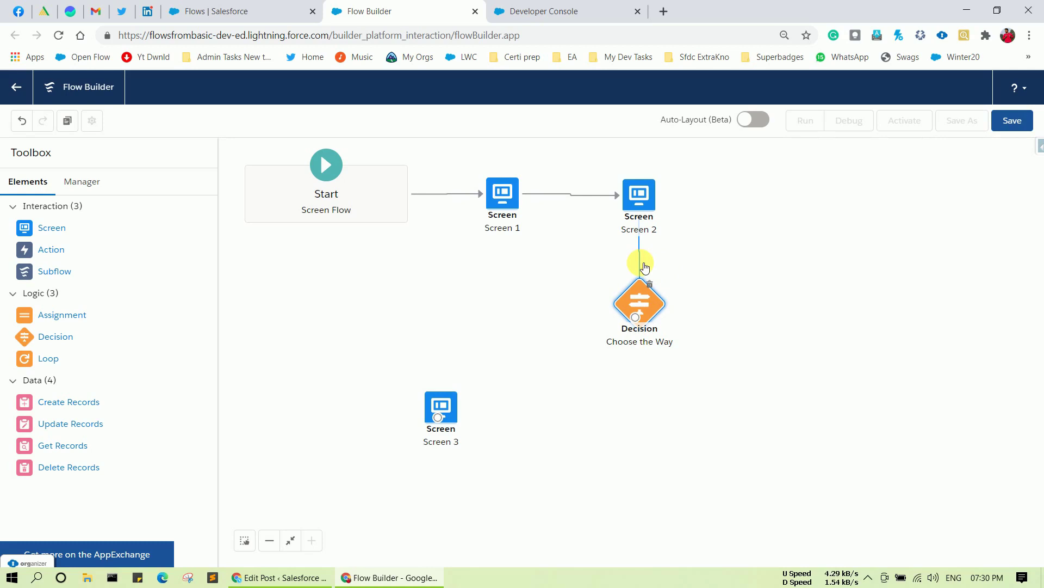
# Delete the connector between Screen 2 and the Choose the Way decision.
pyautogui.click(642, 263)
pyautogui.press('Delete')
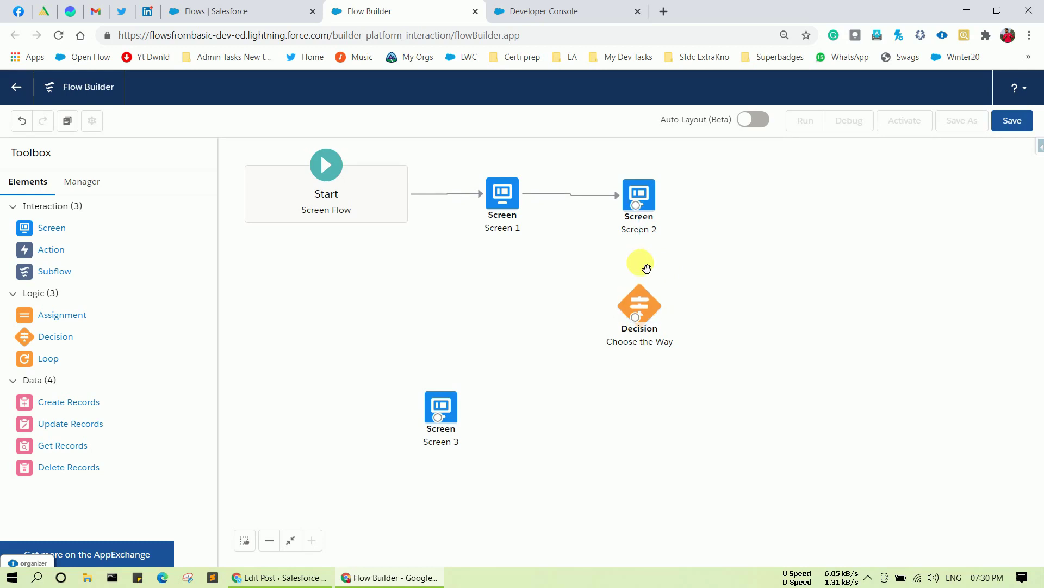
pyautogui.moveTo(636, 205); pyautogui.dragTo(634, 321)
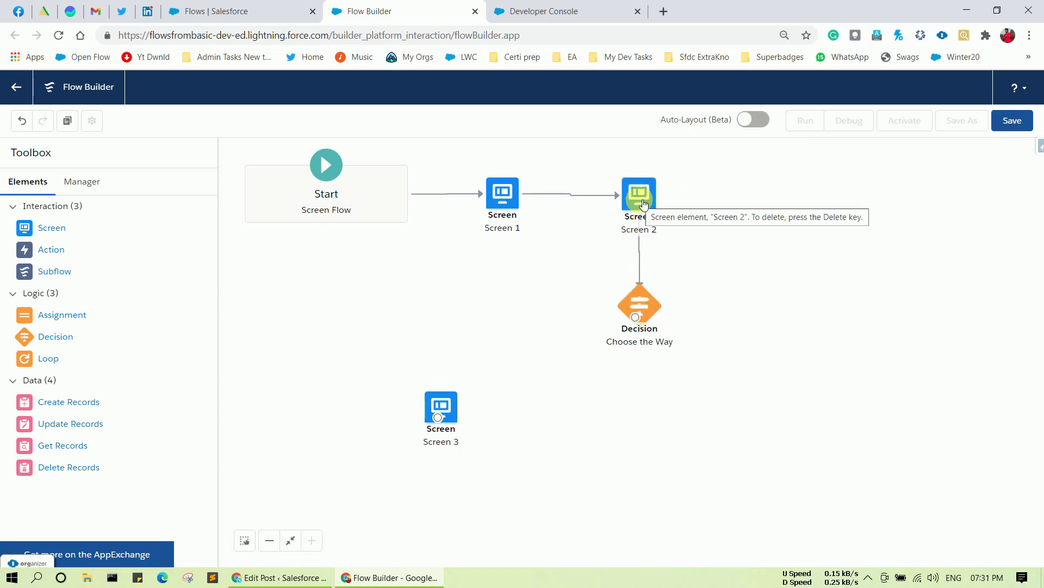
pyautogui.click(646, 299)
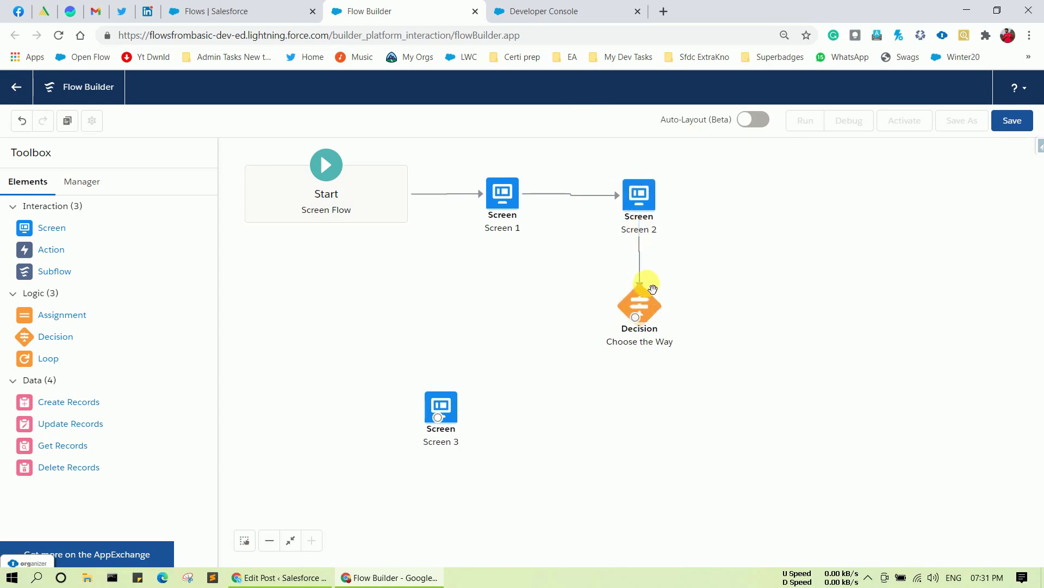
pyautogui.click(646, 281)
pyautogui.press('Delete')
# Delete the connector between Screen 1 and Screen 2 and move Screen 2 farther from Screen 1 to make room between them.
pyautogui.click(580, 195)
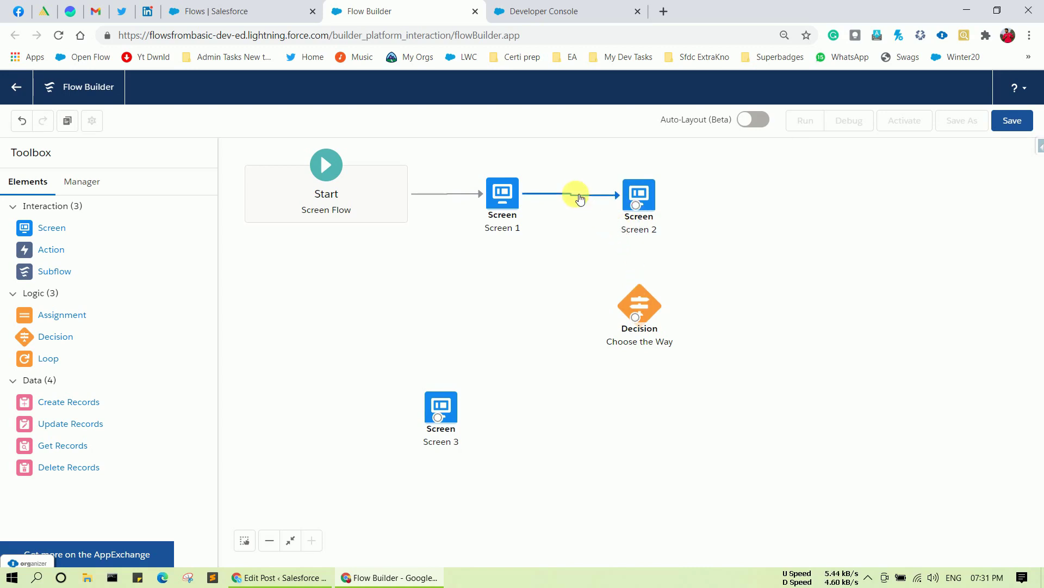
pyautogui.press('Delete')
pyautogui.moveTo(650, 202); pyautogui.dragTo(770, 200)
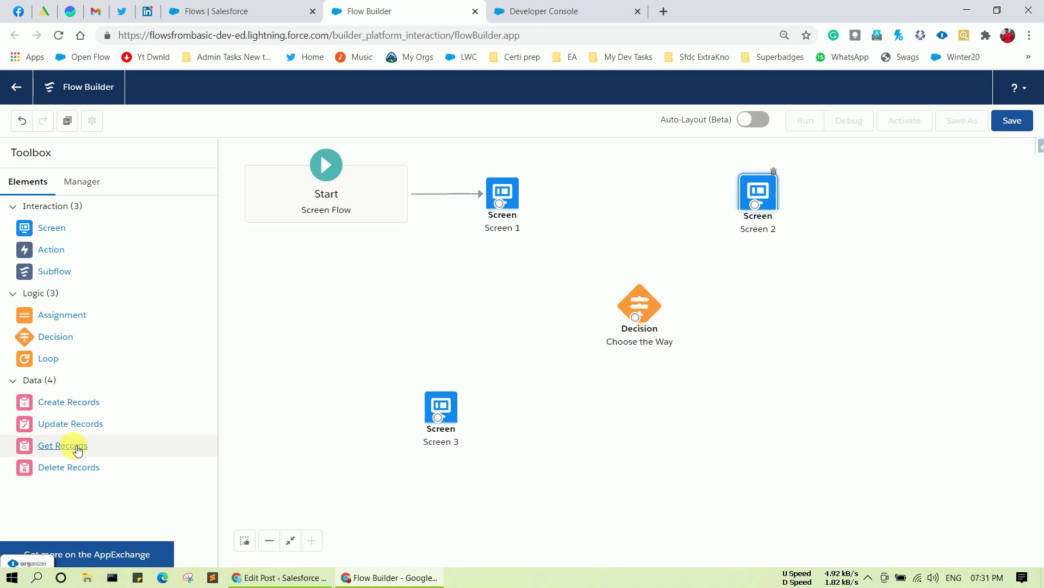
# Add a Create Records element between Screen 1 and Screen 2, labelled create Contact with API name create_Contact.
pyautogui.moveTo(53, 406); pyautogui.dragTo(599, 183)
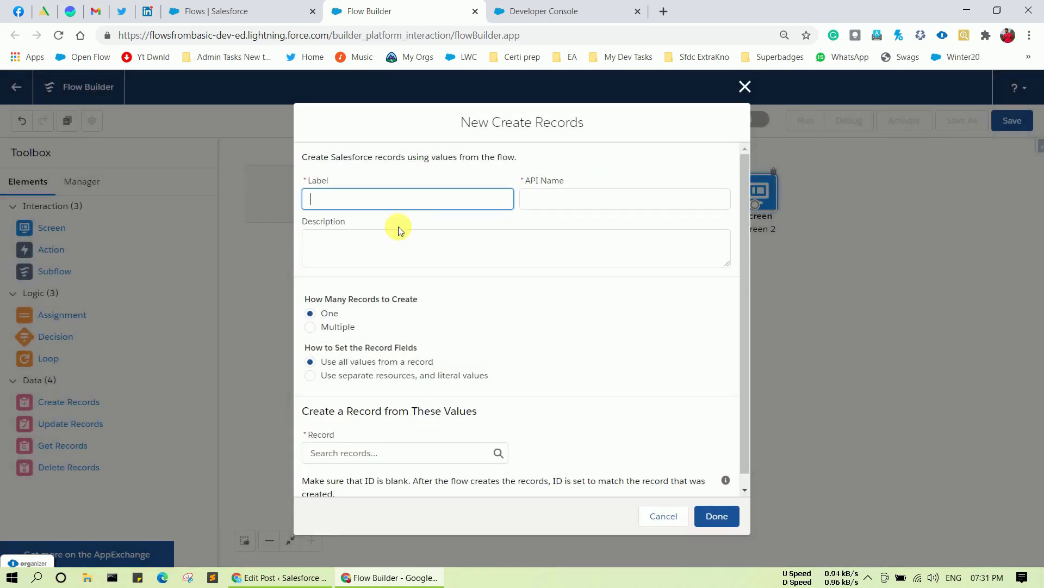
pyautogui.write('create Contact')
pyautogui.click(558, 204)
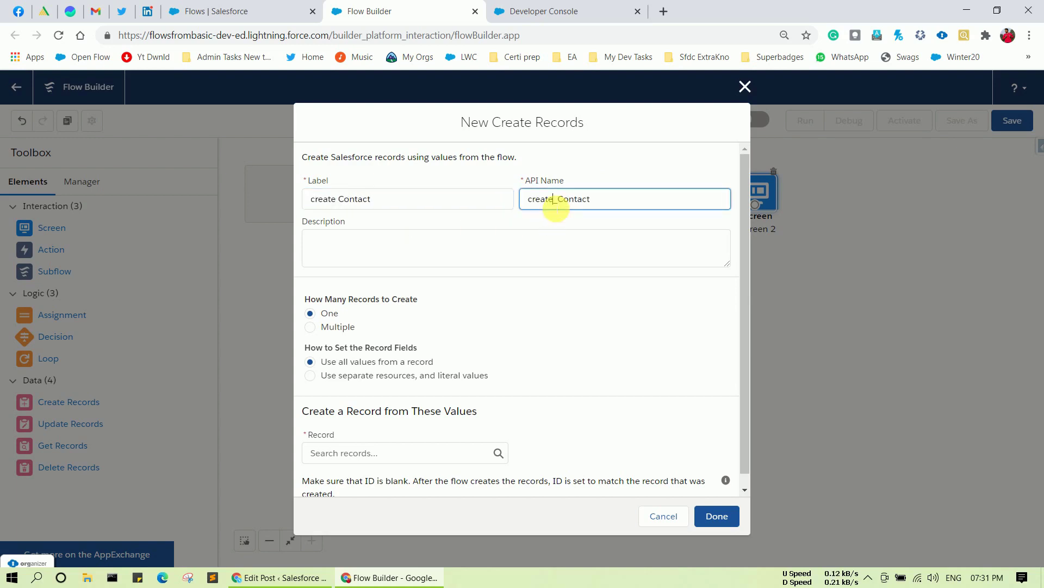
# Set the record fields to use separate resources and literal values, and choose Contact as the object to create.
pyautogui.scroll(-1, 489, 377)
pyautogui.click(400, 440)
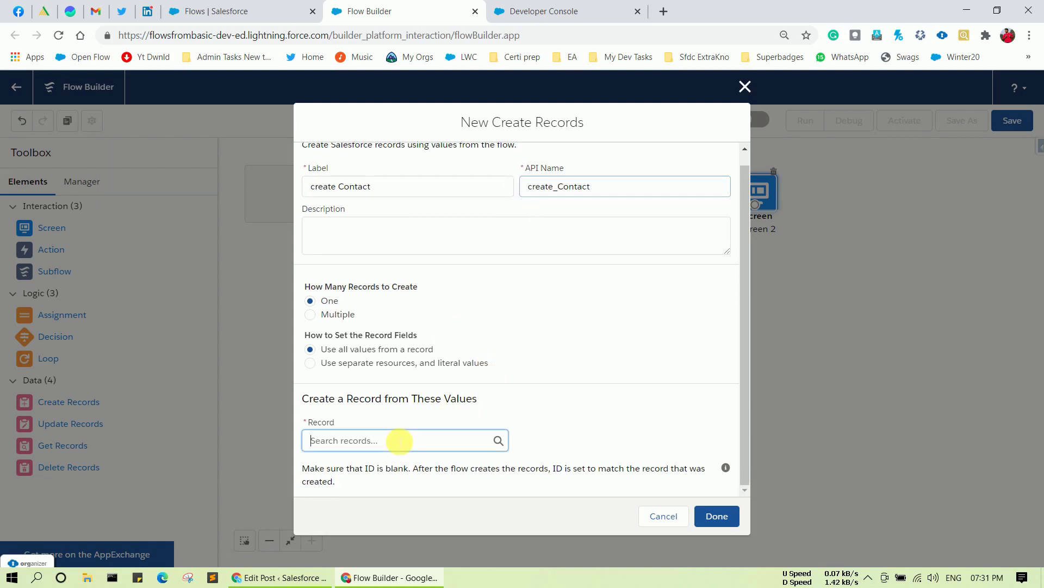
pyautogui.click(313, 363)
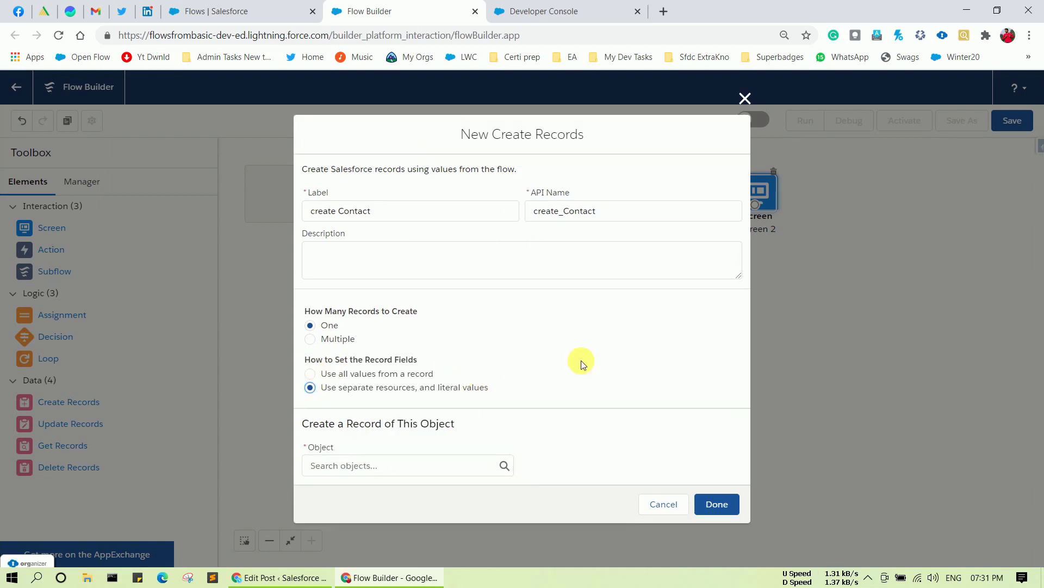
pyautogui.click(442, 473)
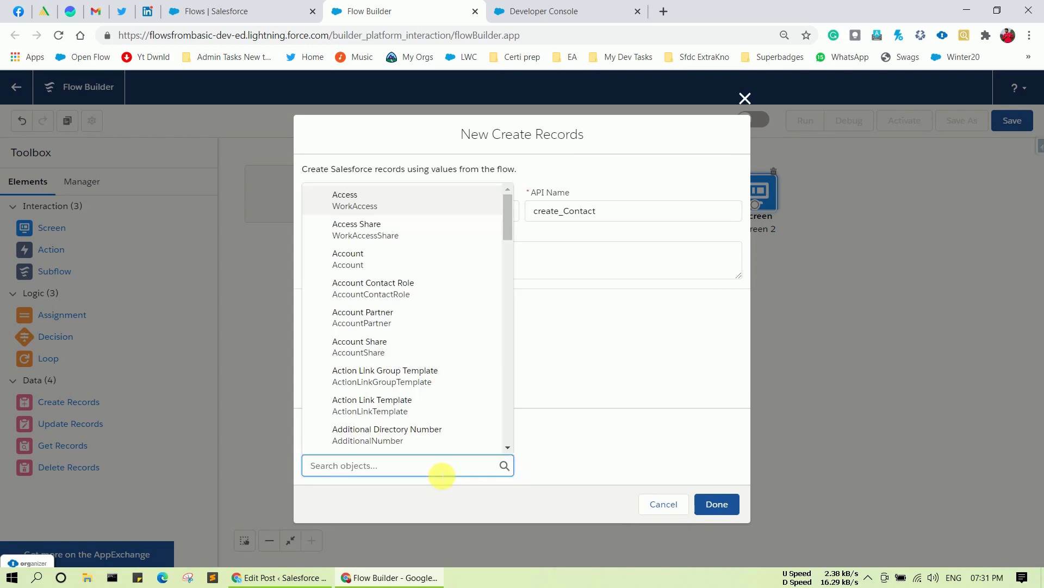
pyautogui.write('contact')
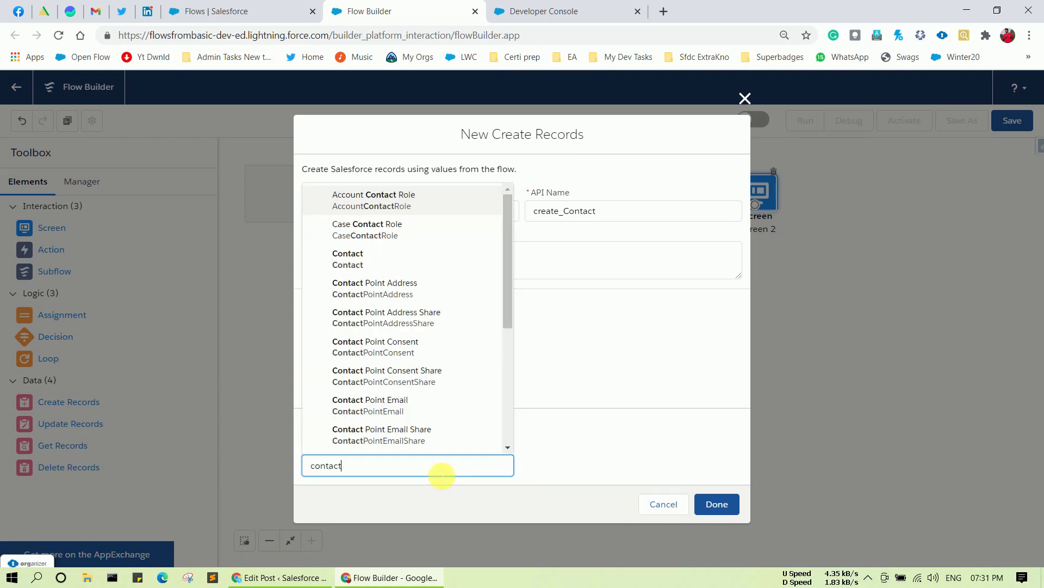
pyautogui.click(364, 260)
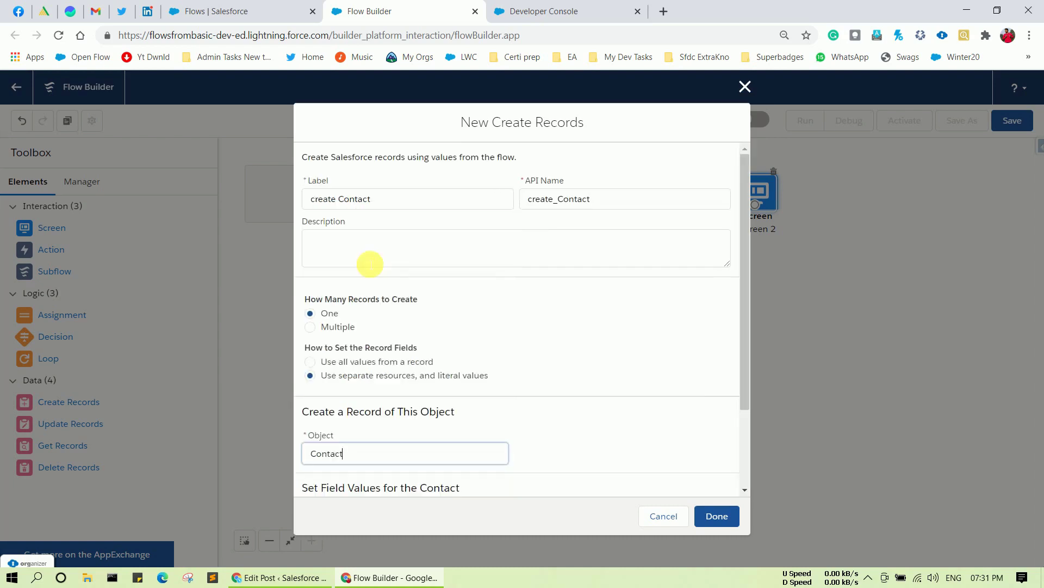
# Add FirstName and LastName as the Contact fields to set in the create Contact element.
pyautogui.scroll(-2, 464, 355)
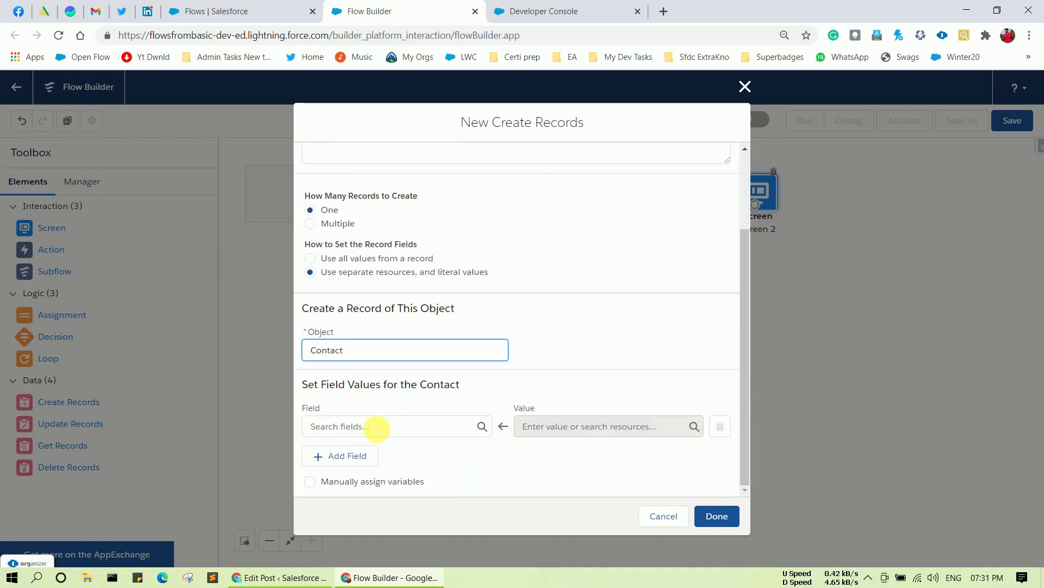
pyautogui.click(376, 427)
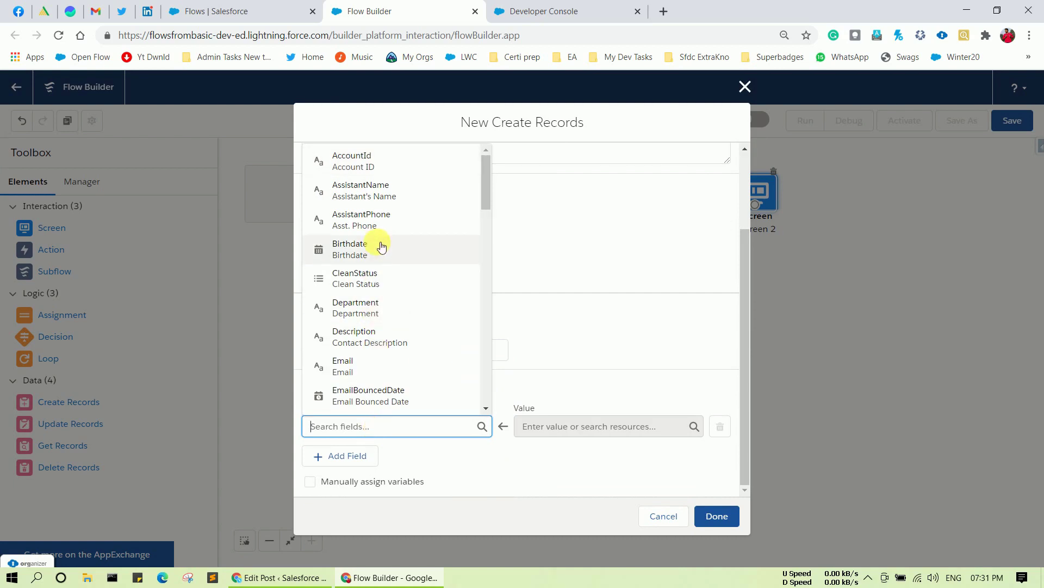
pyautogui.write('first')
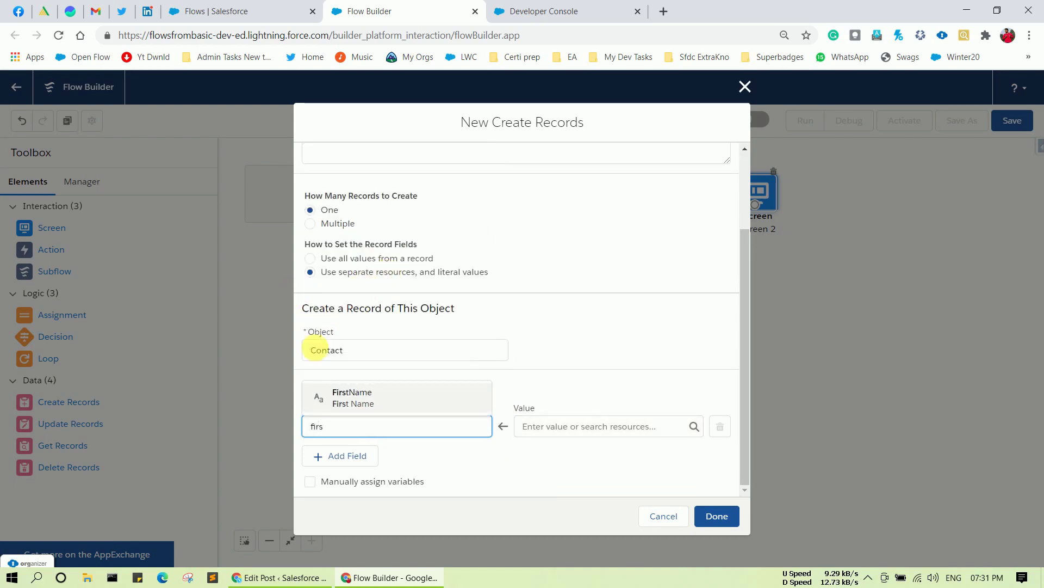
pyautogui.click(344, 399)
pyautogui.click(344, 455)
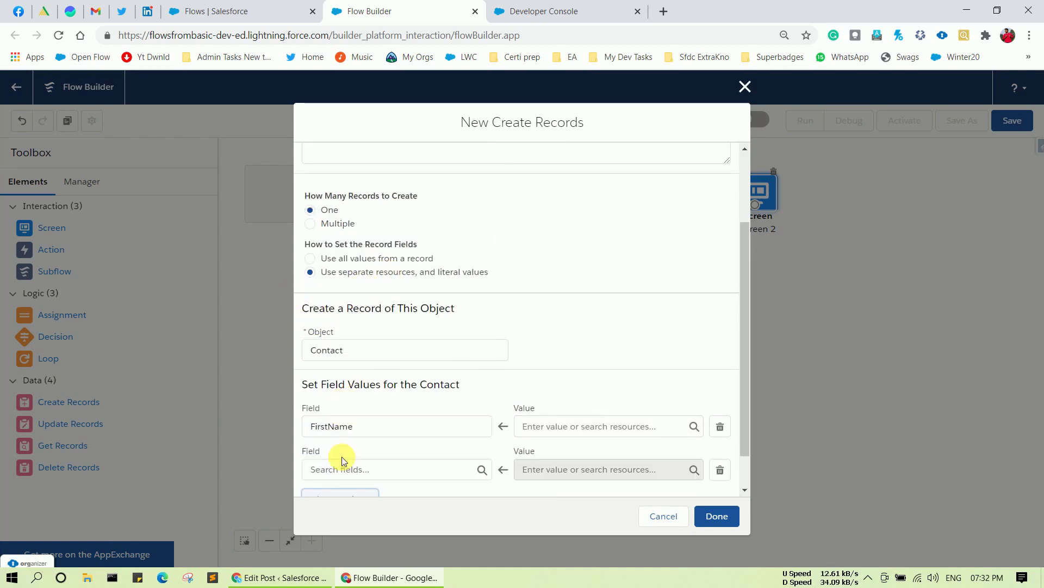
pyautogui.click(322, 469)
pyautogui.write('last')
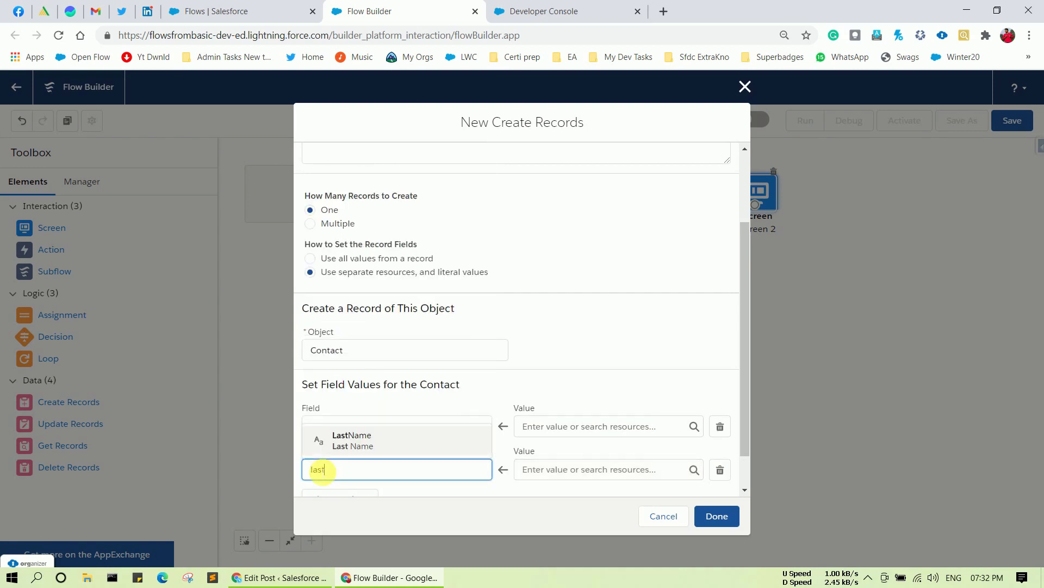
pyautogui.click(356, 451)
# Assign the conFirstName variable to FirstName and the conLastName variable to LastName.
pyautogui.click(560, 426)
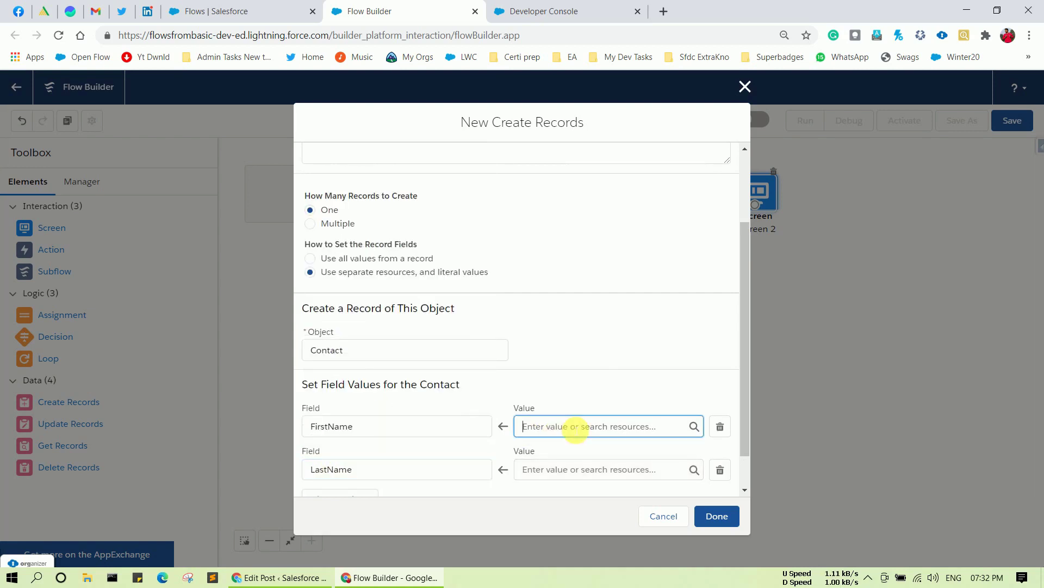
pyautogui.scroll(-5, 605, 286)
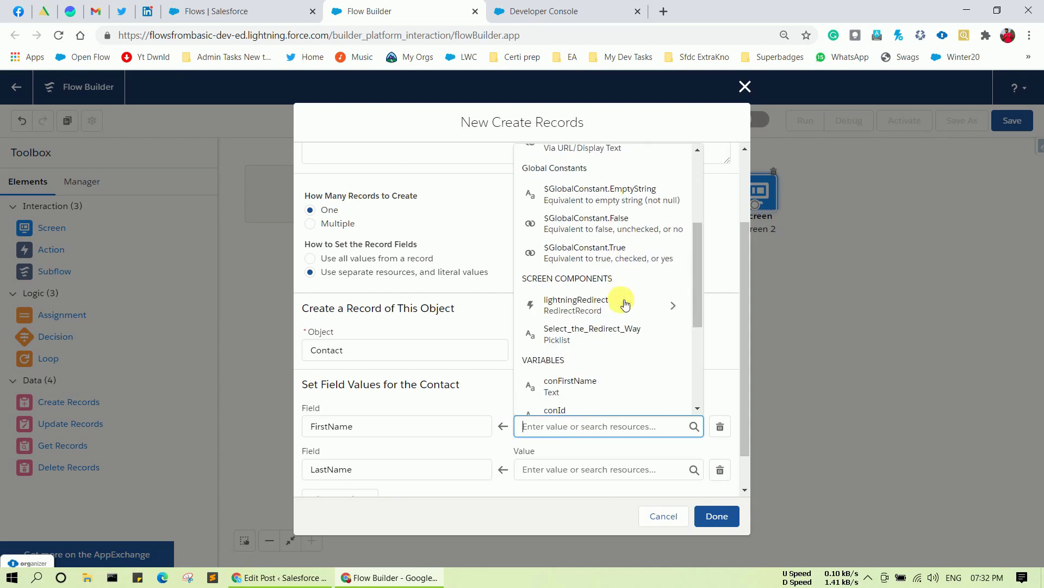
pyautogui.click(603, 305)
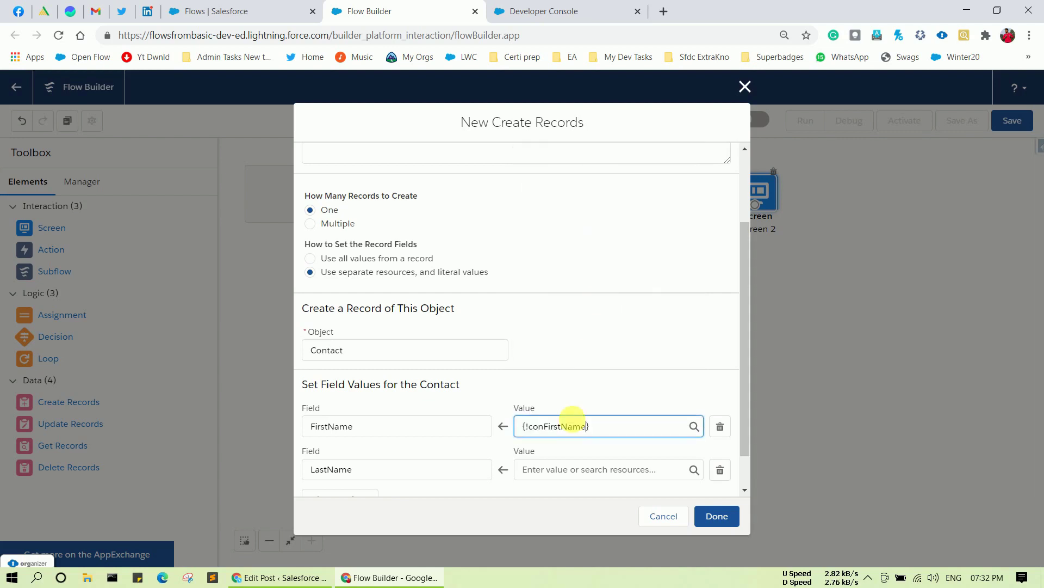
pyautogui.click(554, 471)
pyautogui.scroll(-5, 613, 365)
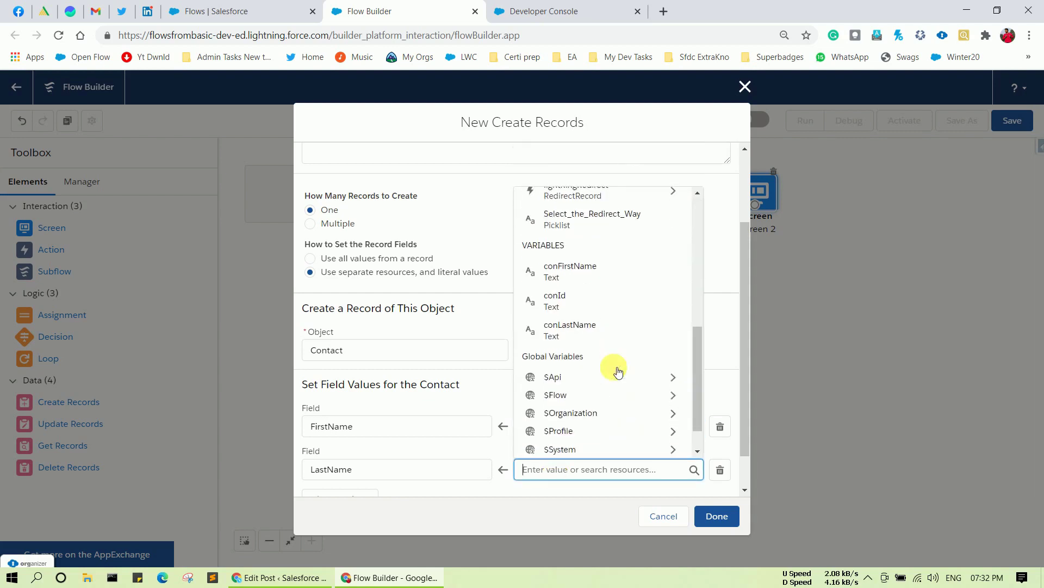
pyautogui.click(600, 312)
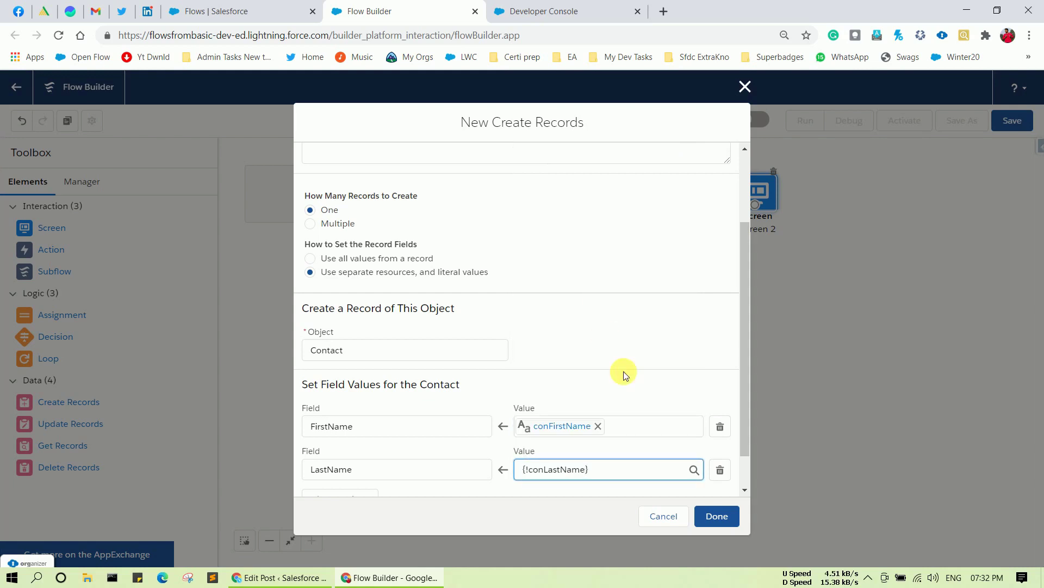
# Enable manual variable assignment, store the Contact ID in the conId variable, and finish the create Contact element.
pyautogui.scroll(-2, 624, 371)
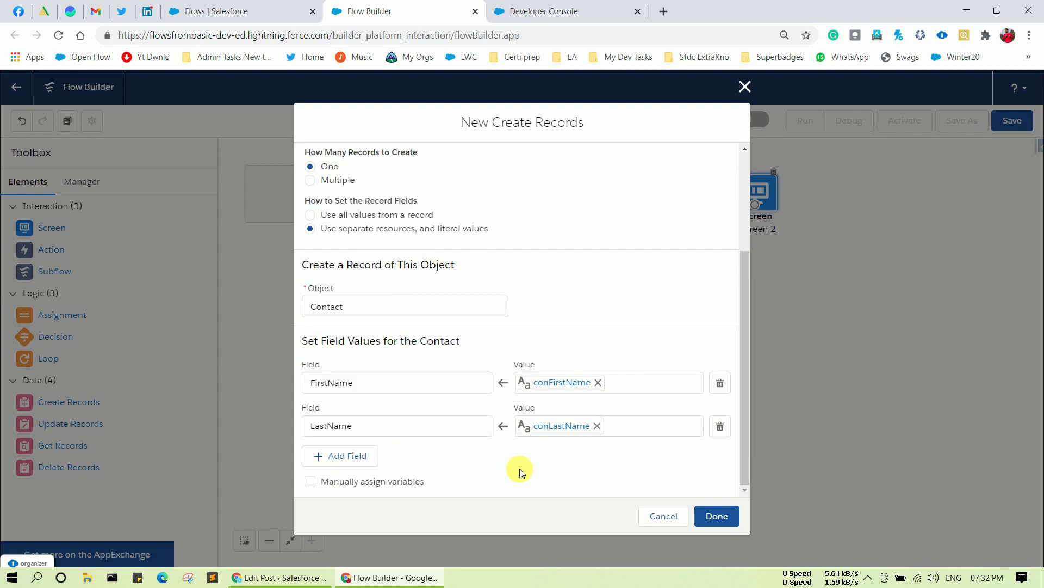
pyautogui.click(311, 481)
pyautogui.scroll(-2, 311, 482)
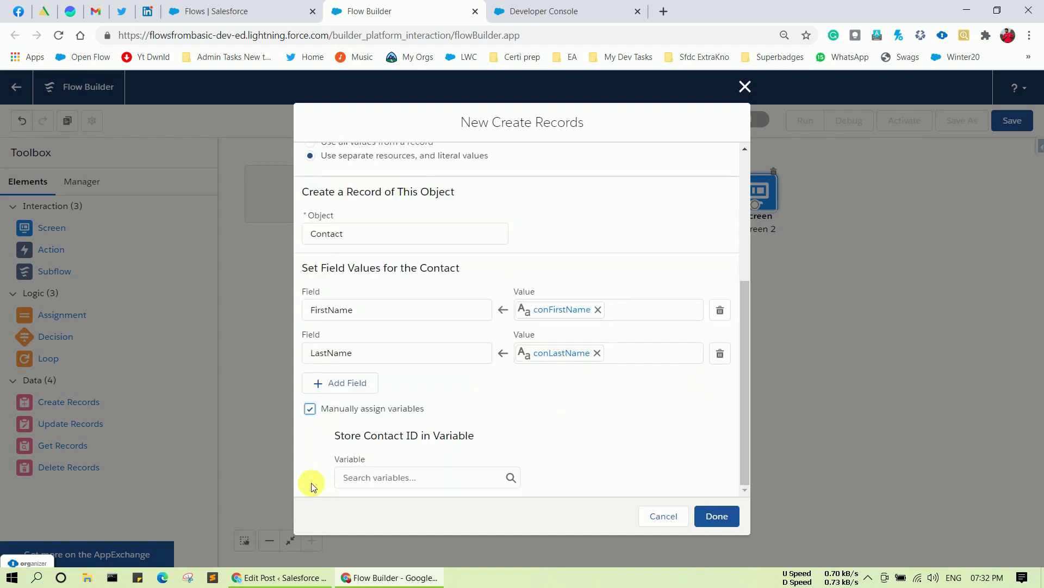
pyautogui.click(374, 479)
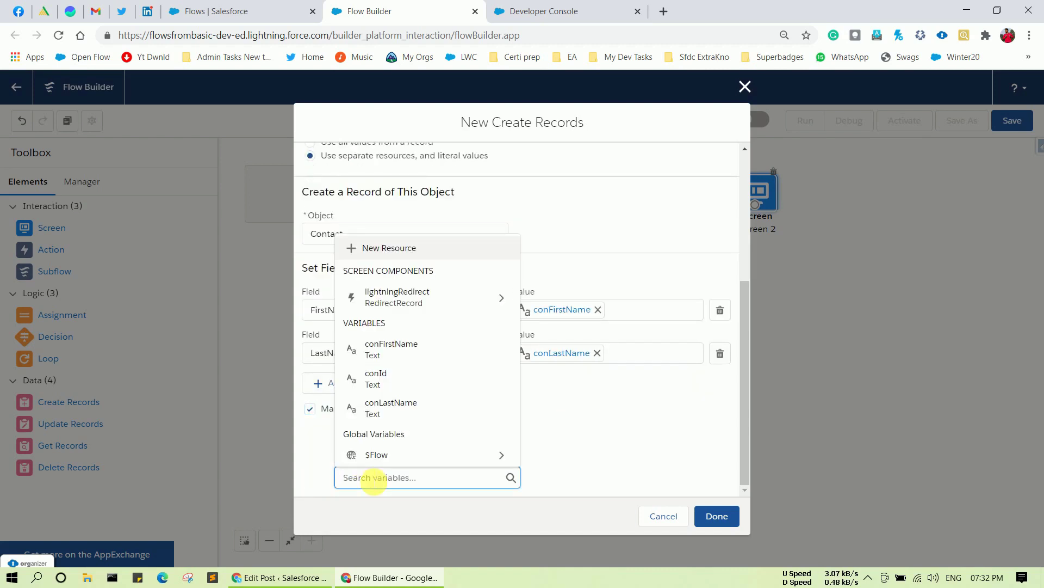
pyautogui.click(442, 387)
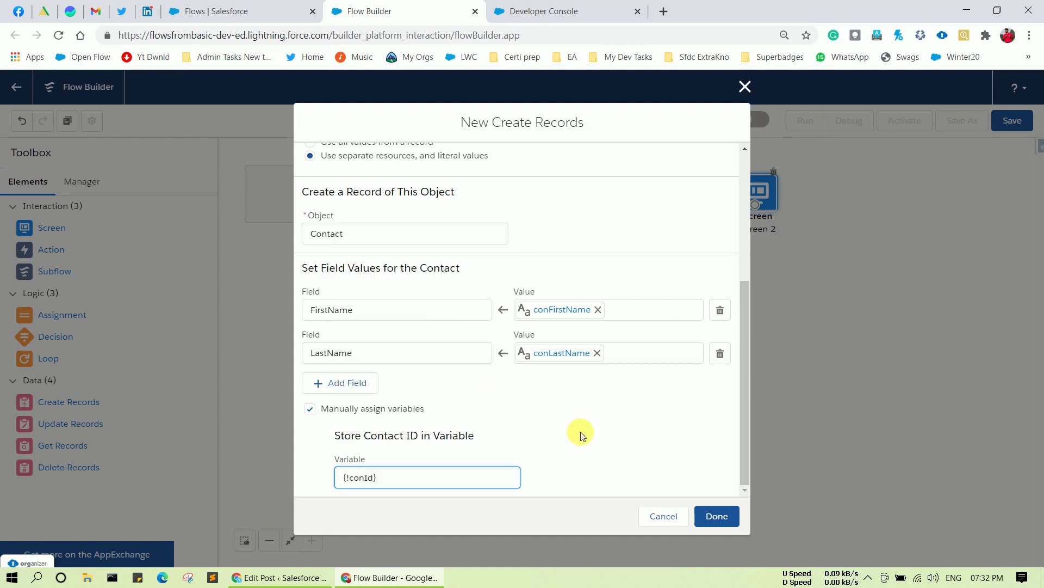
pyautogui.click(727, 514)
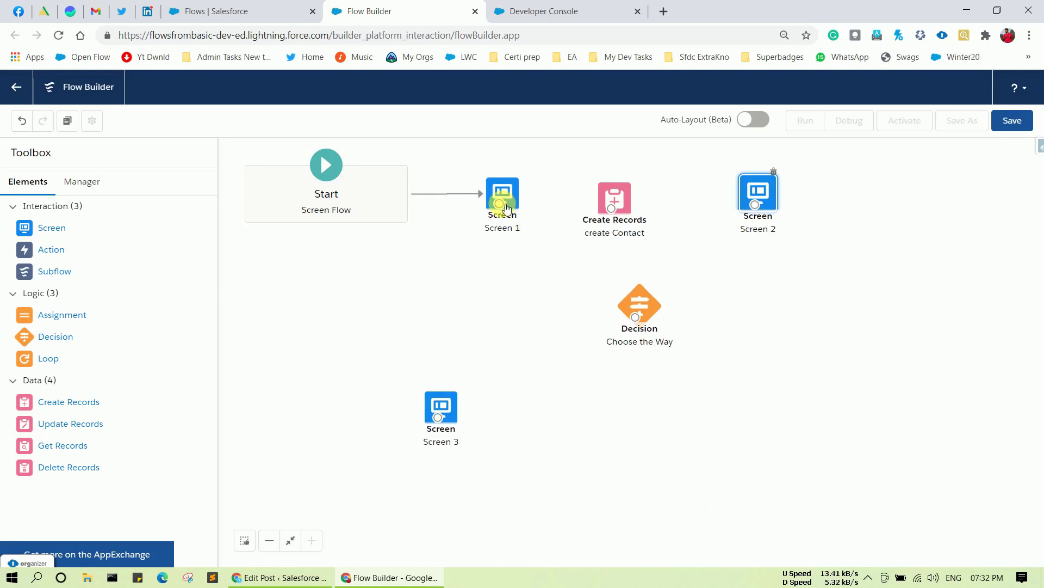
# Connect Screen 1 to the create Contact element, and create Contact to Screen 2.
pyautogui.moveTo(505, 206); pyautogui.dragTo(615, 209)
pyautogui.click(619, 188)
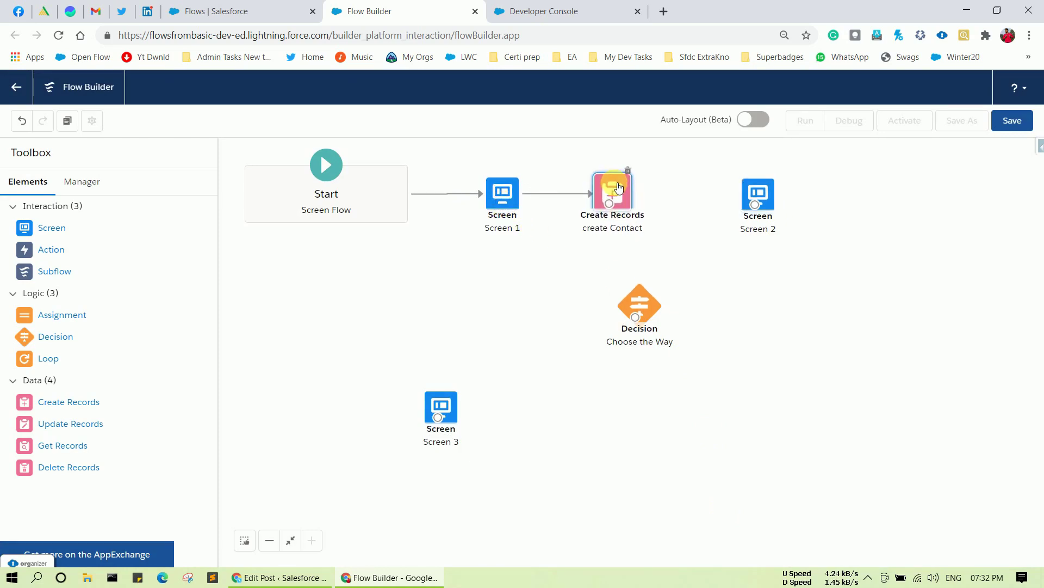
pyautogui.moveTo(609, 203); pyautogui.dragTo(758, 200)
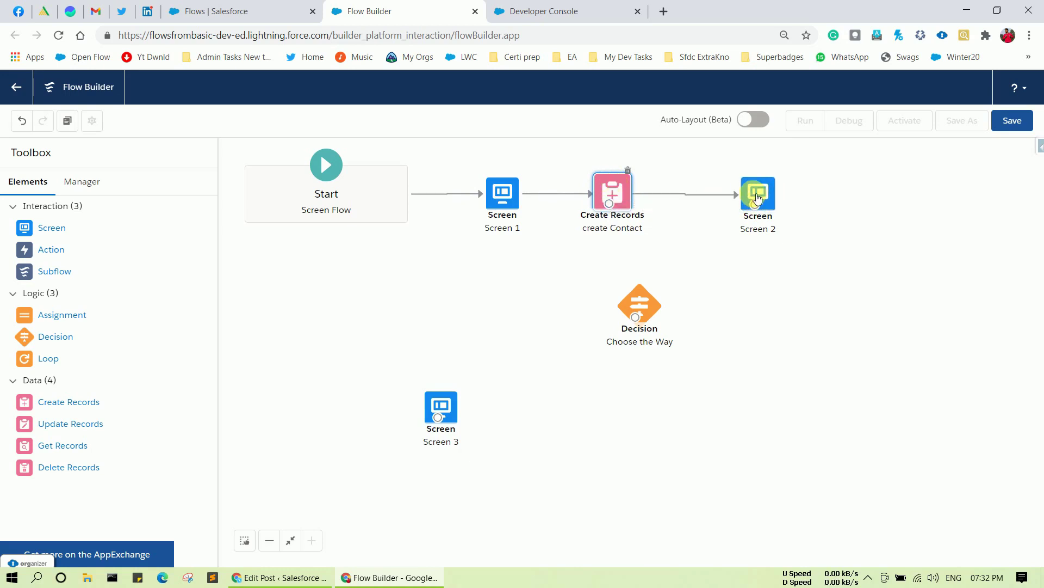
# Place the Choose the Way decision below Screen 2 and connect Screen 2 to it.
pyautogui.click(758, 198)
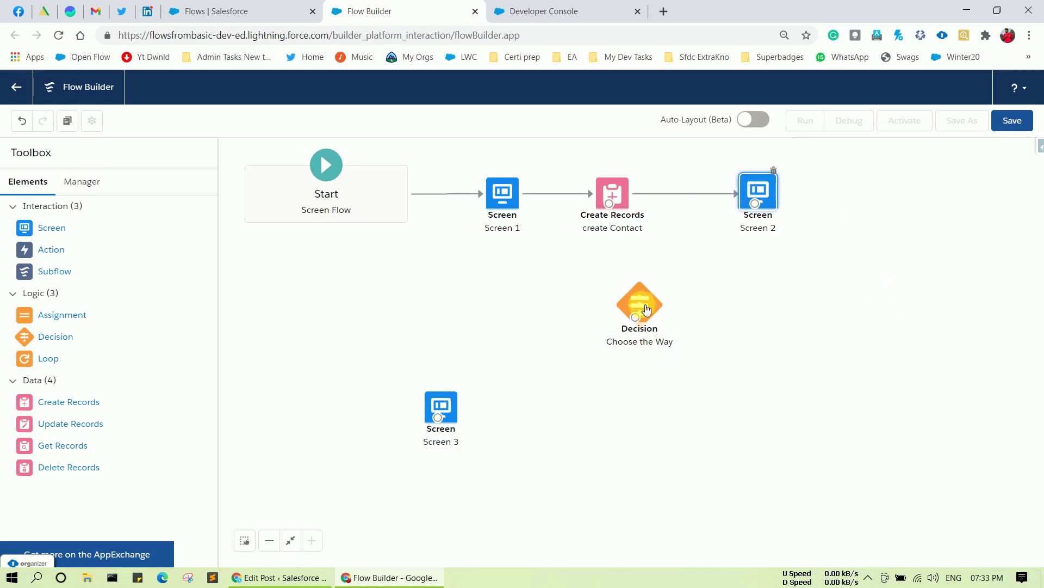
pyautogui.moveTo(647, 309); pyautogui.dragTo(775, 299)
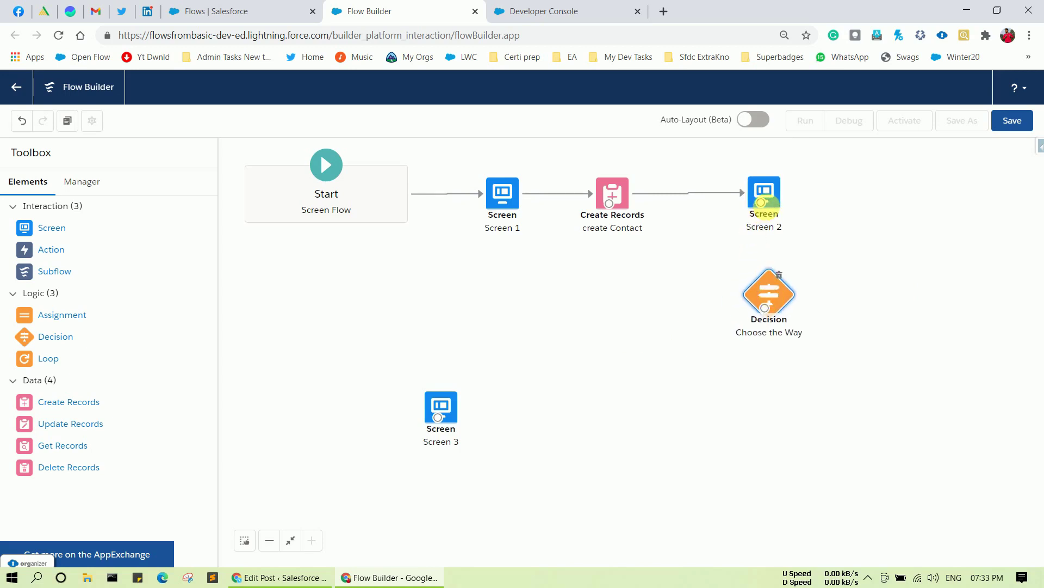
pyautogui.moveTo(762, 202); pyautogui.dragTo(774, 307)
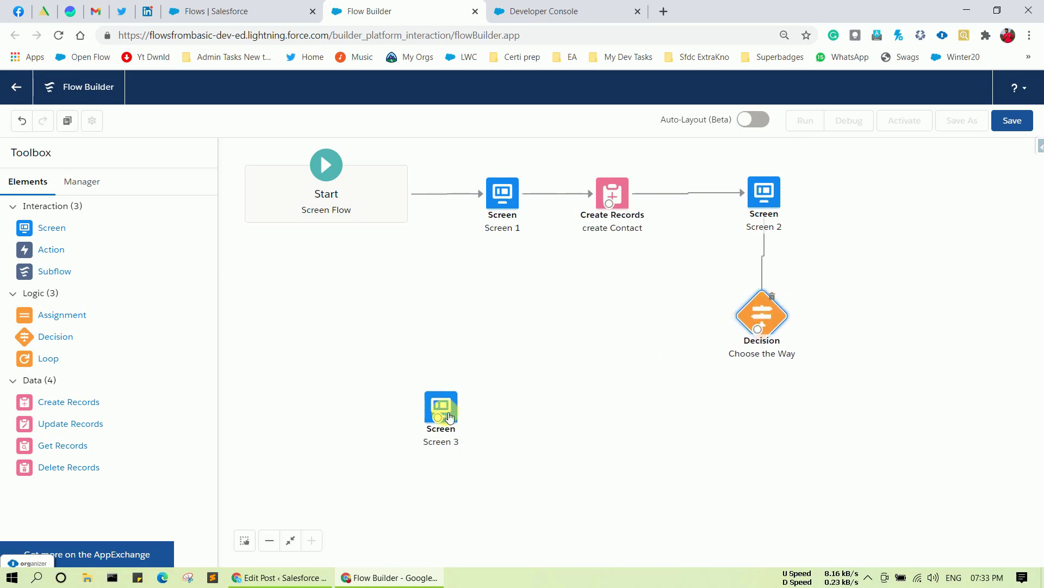
# Move Screen 3 closer to the Choose the Way decision and connect the decision to it with the Via Lightning Component outcome.
pyautogui.moveTo(449, 417); pyautogui.dragTo(626, 424)
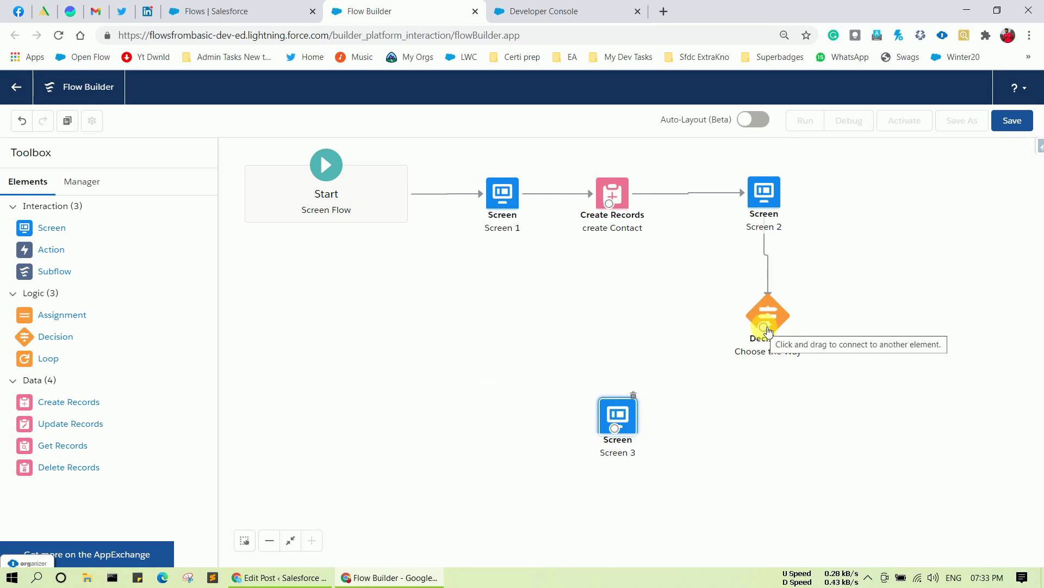
pyautogui.moveTo(764, 328); pyautogui.dragTo(614, 428)
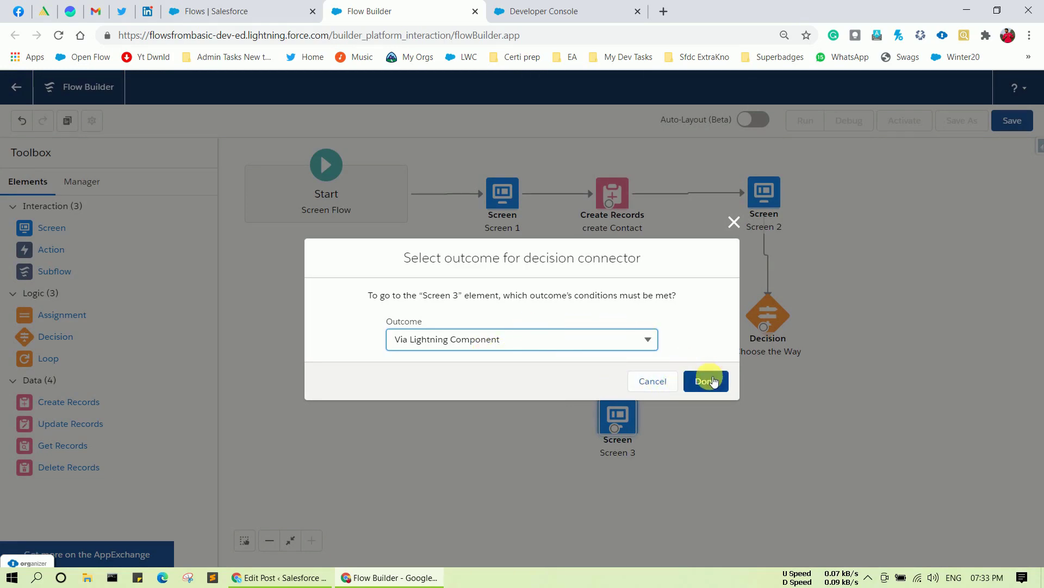
pyautogui.click(709, 379)
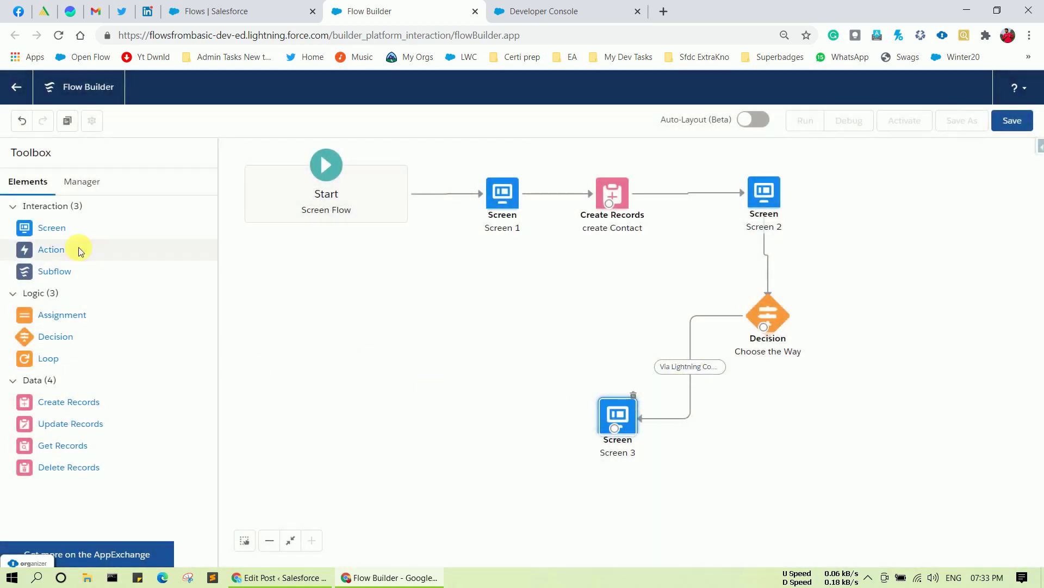
# Add a new screen element to the flow, labelled Screen 4 with the API name Screen_4.
pyautogui.moveTo(52, 228); pyautogui.dragTo(911, 404)
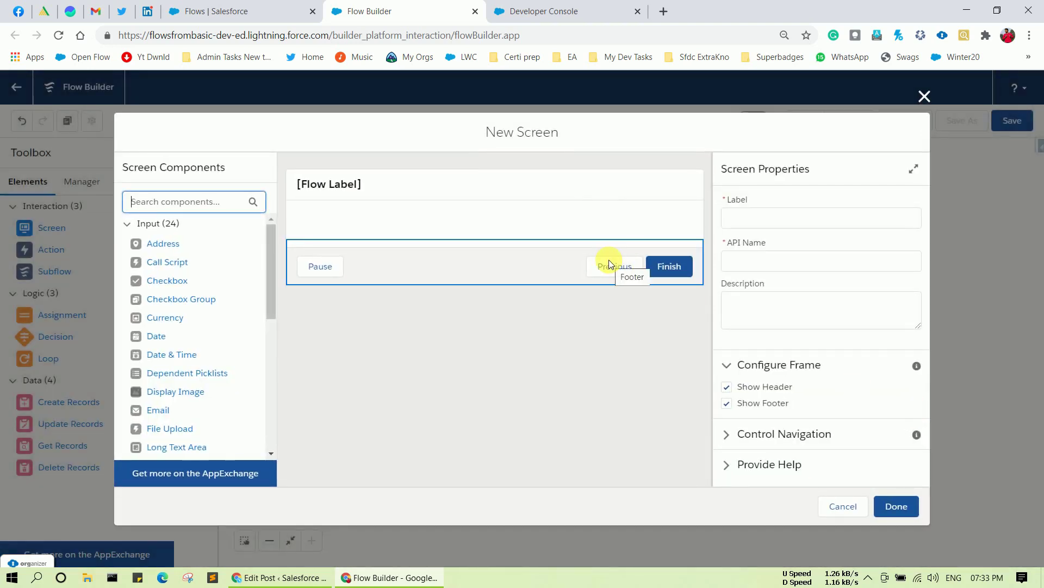
pyautogui.click(770, 216)
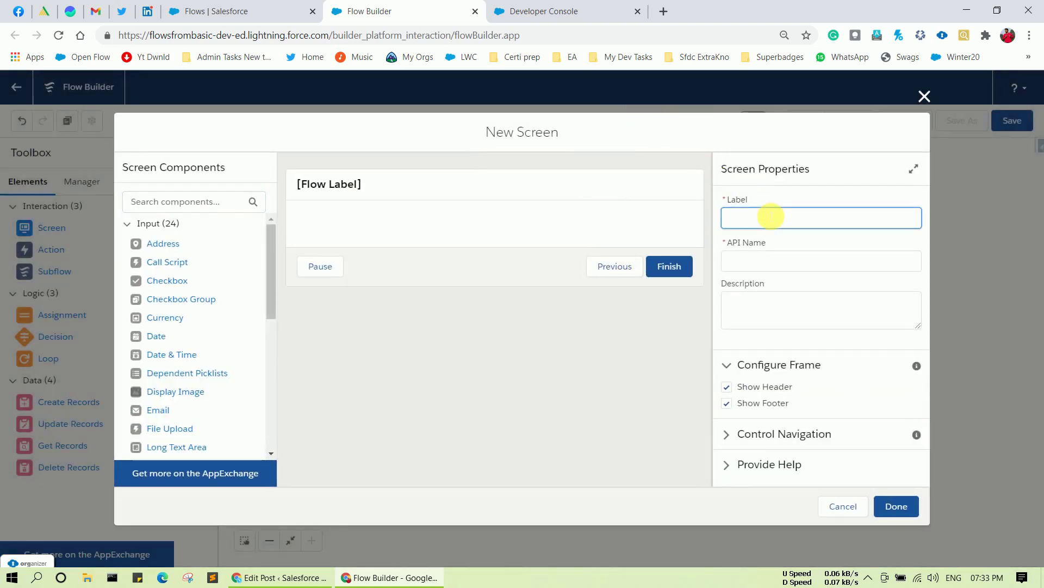
pyautogui.write('Scren 4')
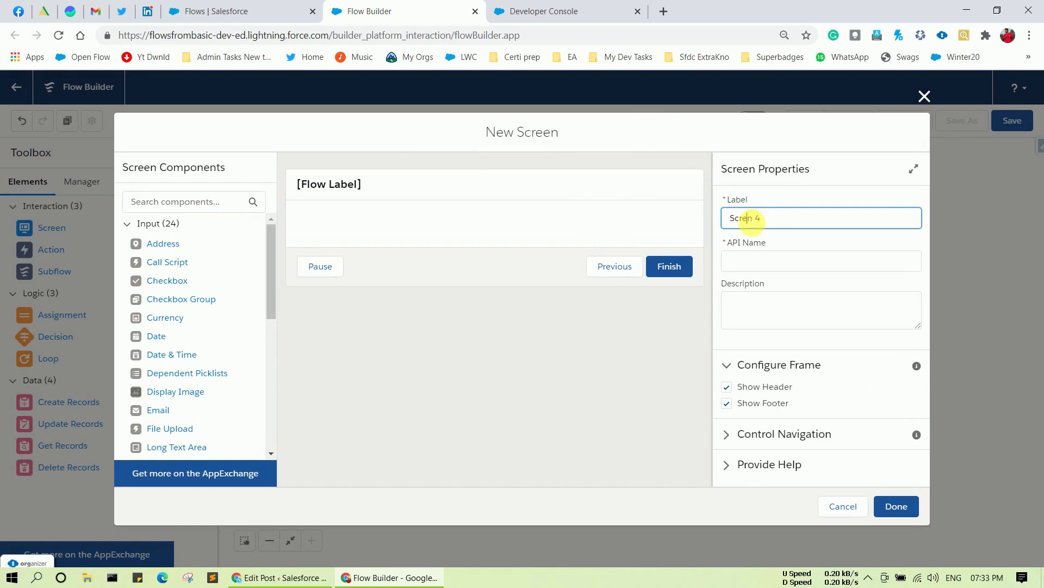
pyautogui.write('e')
pyautogui.click(769, 262)
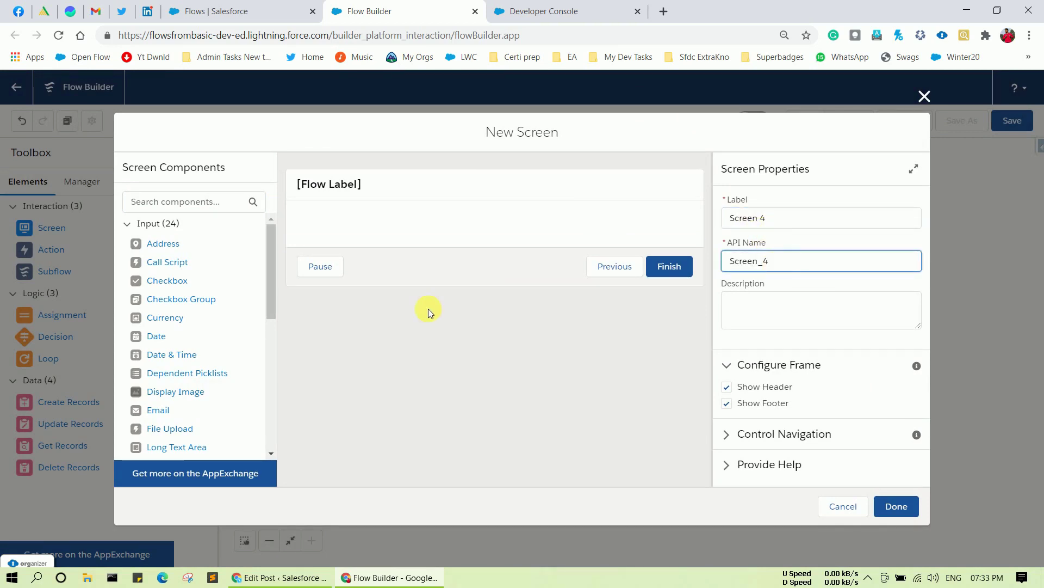
# Add a Display Text component to Screen 4 with the API name redirectViaURL.
pyautogui.scroll(-6, 220, 373)
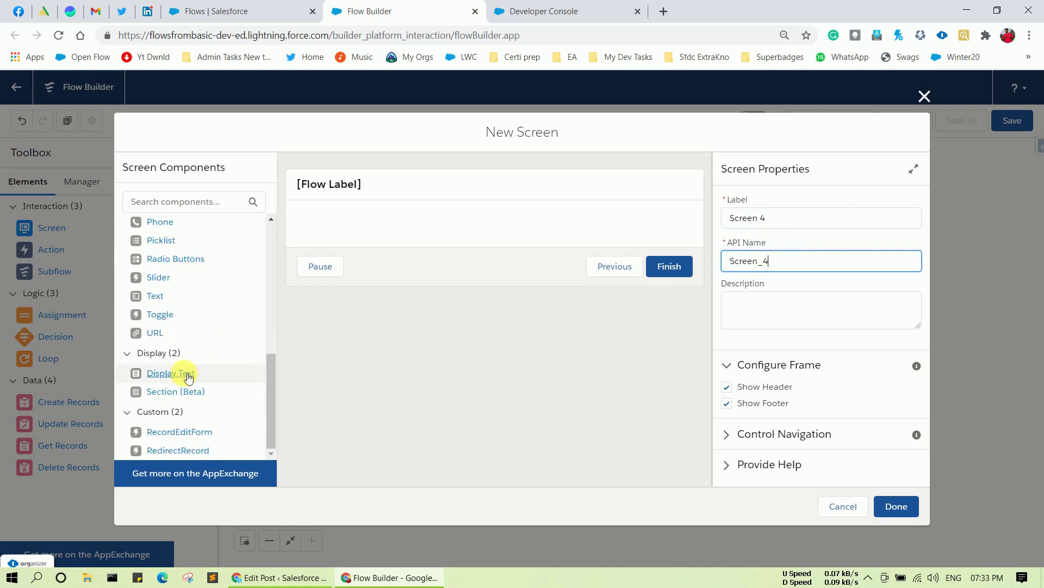
pyautogui.moveTo(183, 373); pyautogui.dragTo(383, 231)
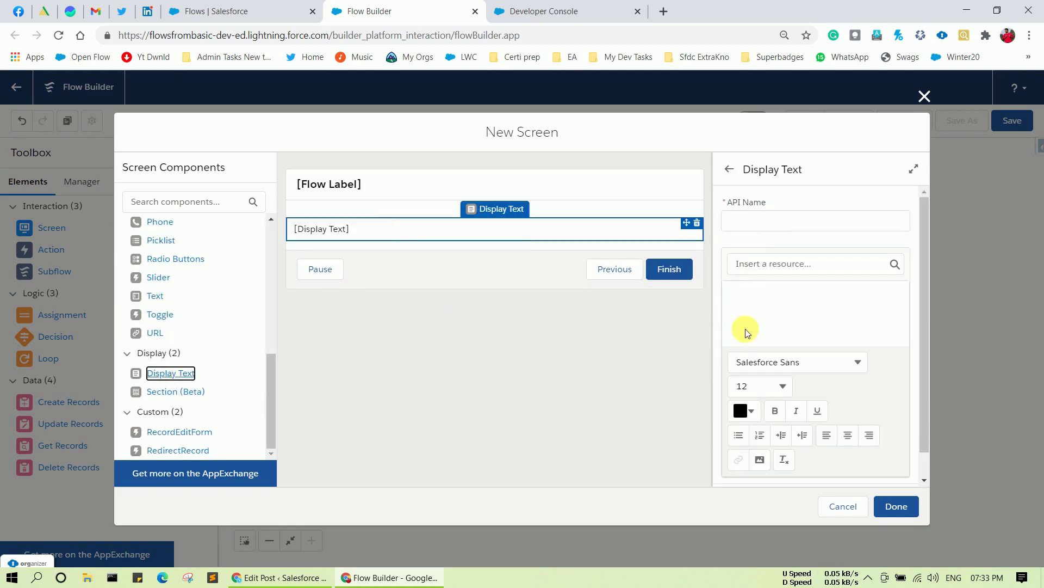
pyautogui.click(757, 302)
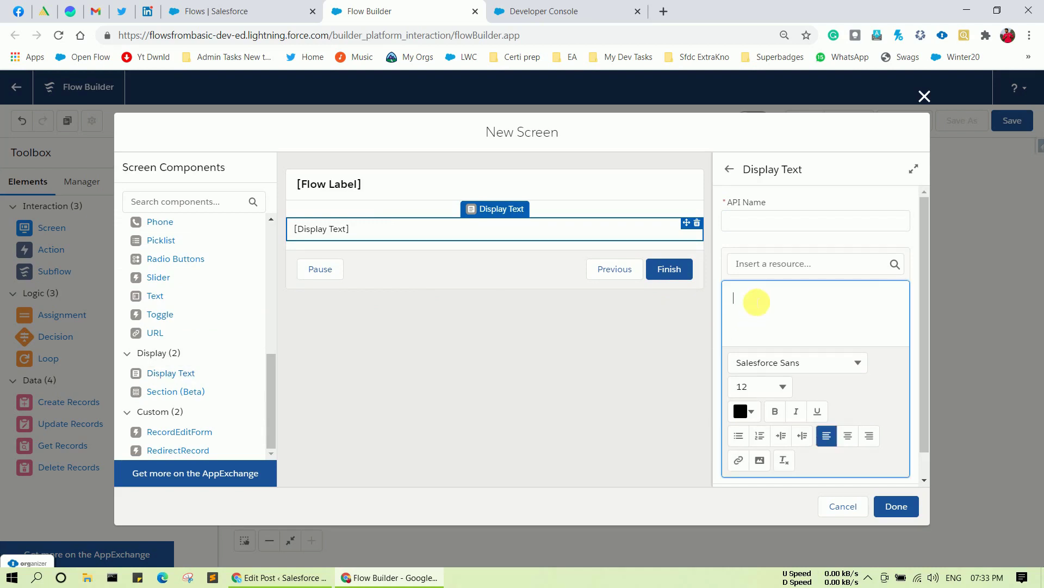
pyautogui.click(752, 224)
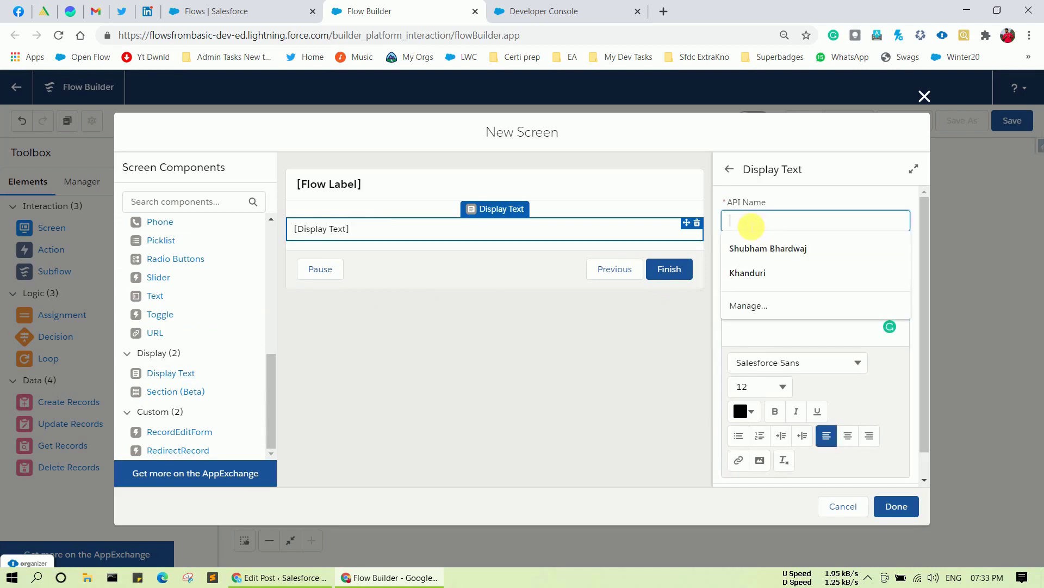
pyautogui.write('redirect')
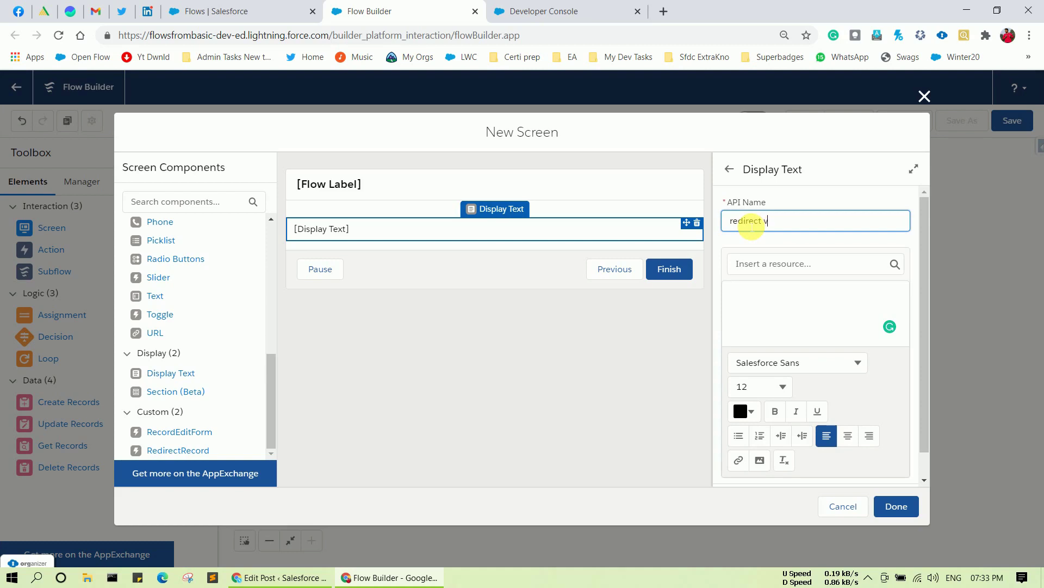
pyautogui.write('ViaURL')
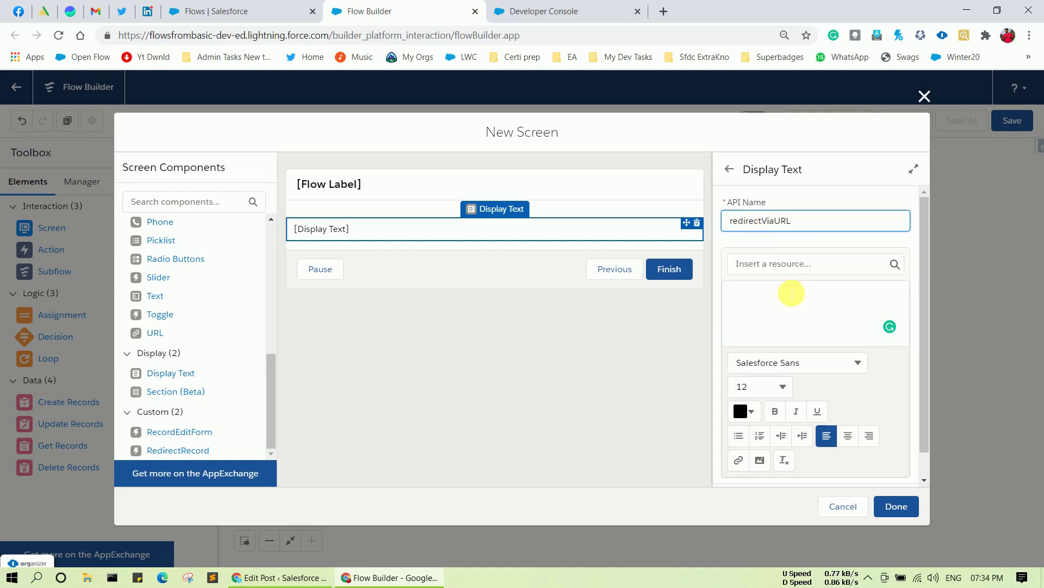
# Enter "Click here to view the Record" as the display text, correct its spelling, and dismiss the page error.
pyautogui.click(794, 316)
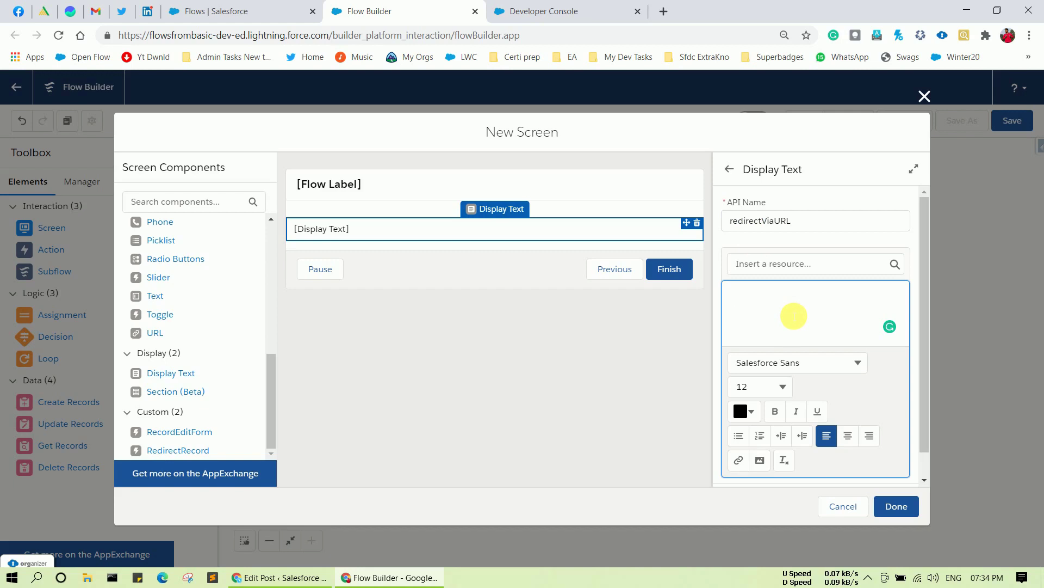
pyautogui.write('Click here ')
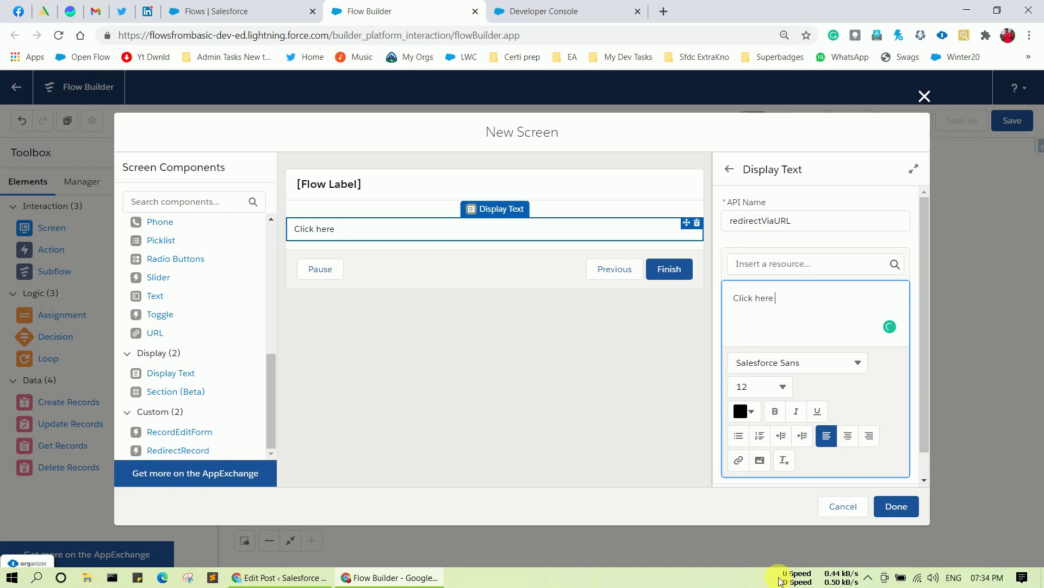
pyautogui.write('tio')
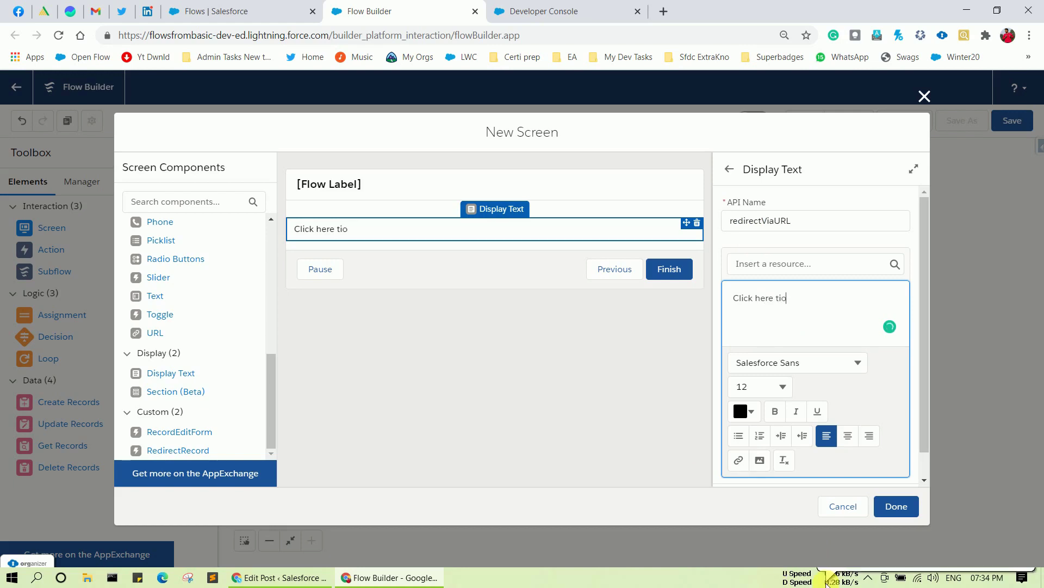
pyautogui.write(' view the Record')
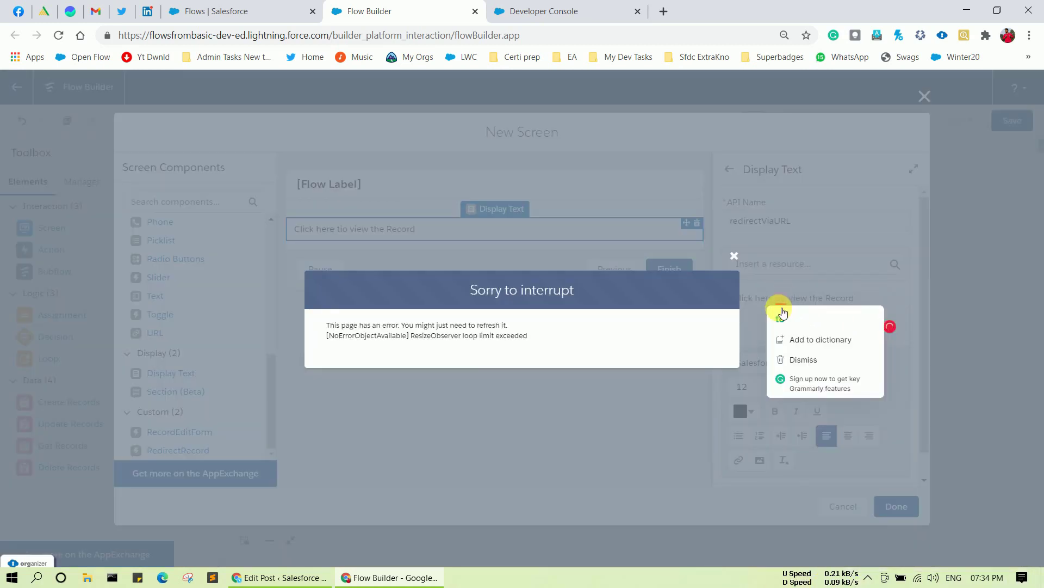
pyautogui.click(781, 312)
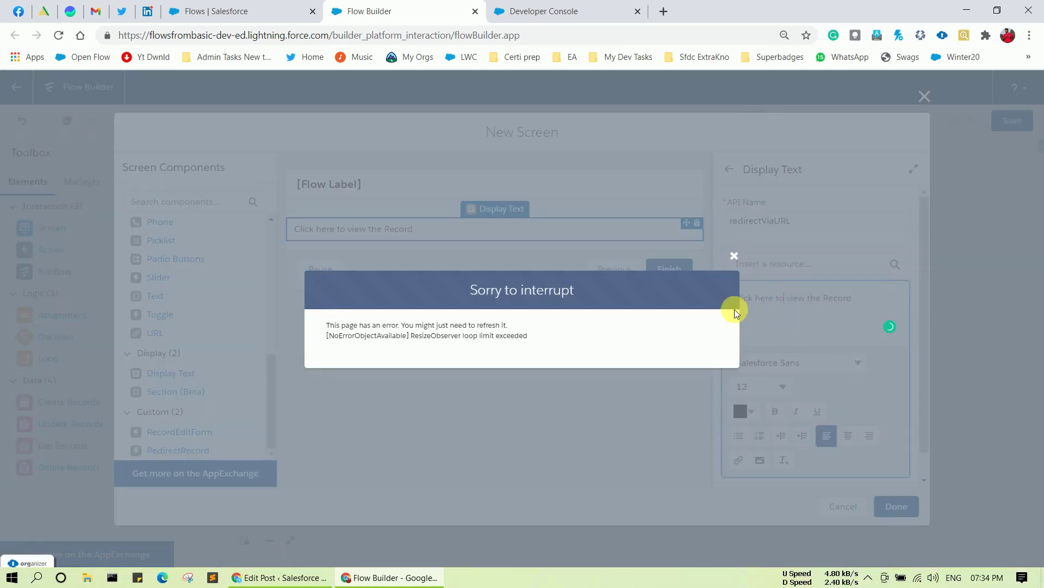
pyautogui.click(734, 256)
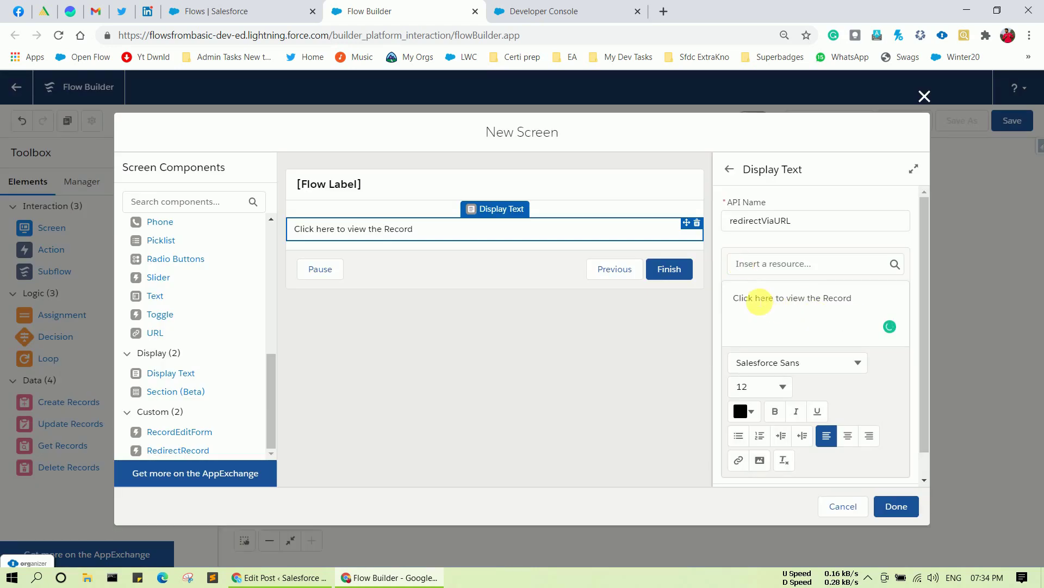
# Link the word "here" in the display text to the URL /{!conId}.
pyautogui.click(766, 300)
pyautogui.doubleClick(765, 301)
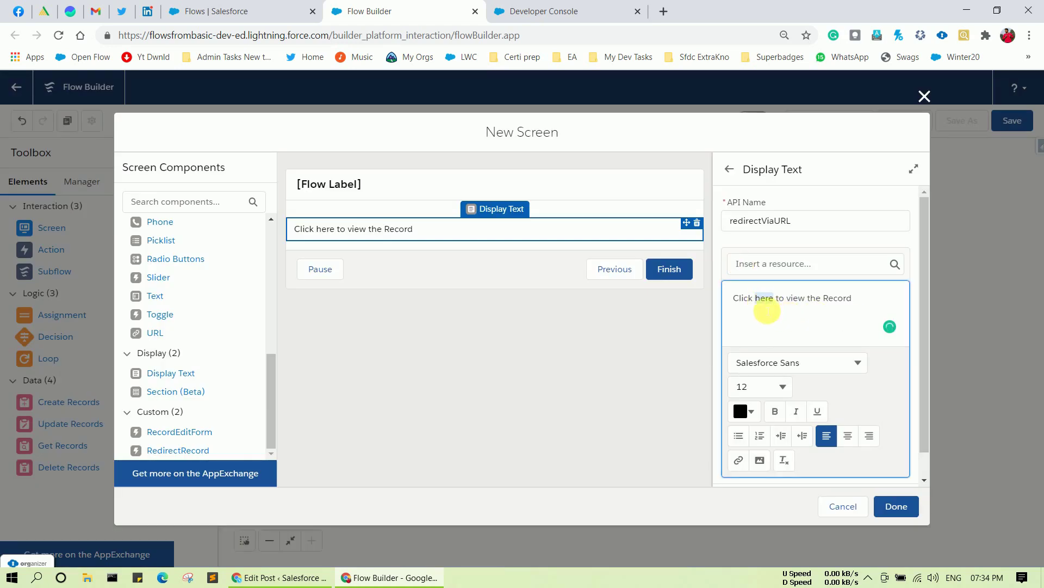
pyautogui.click(740, 461)
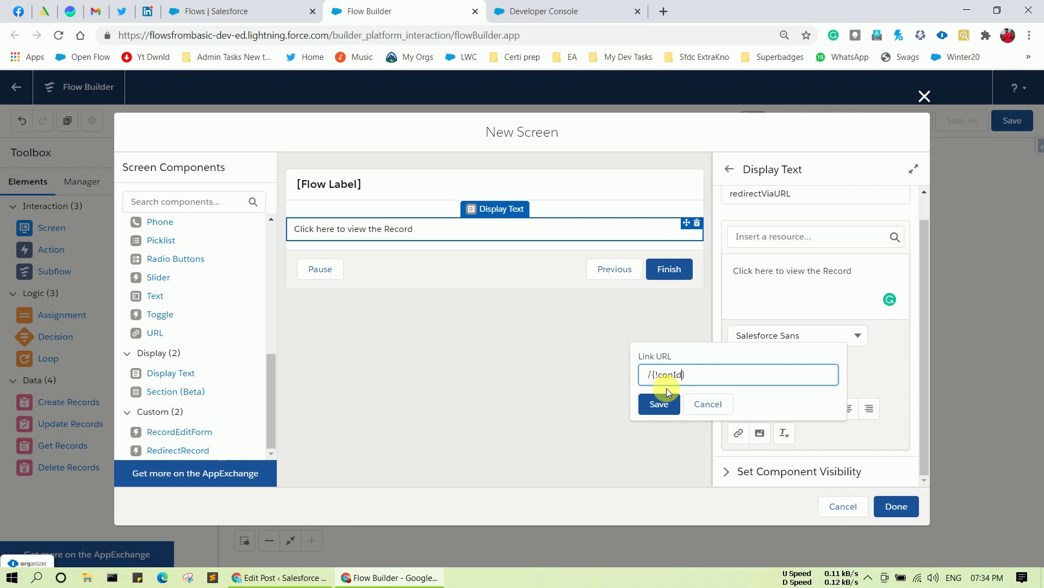
pyautogui.click(669, 406)
pyautogui.click(795, 289)
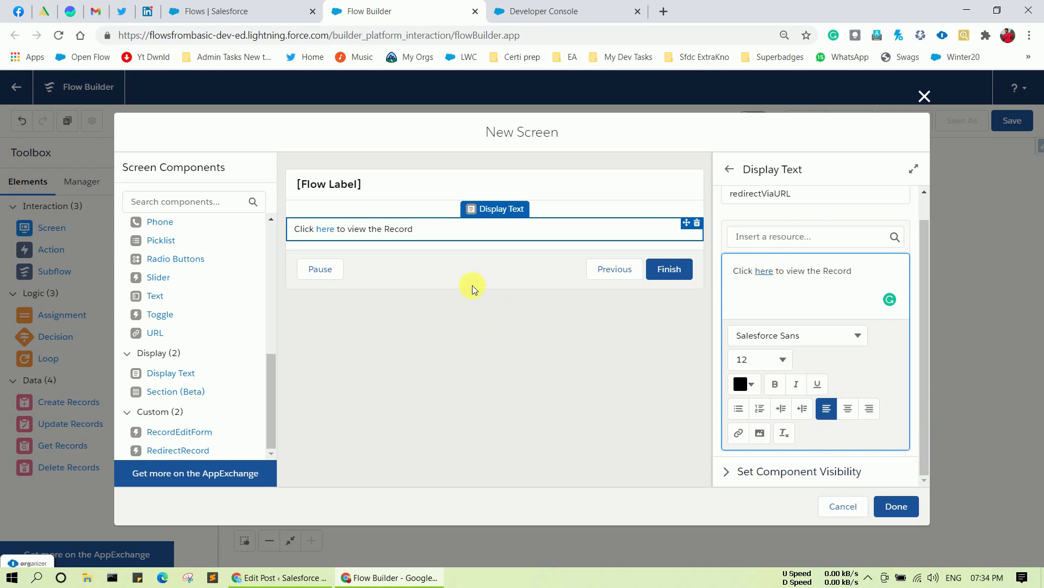
# Hide the footer on Screen 4 and on Screen 3, finishing each screen.
pyautogui.click(458, 276)
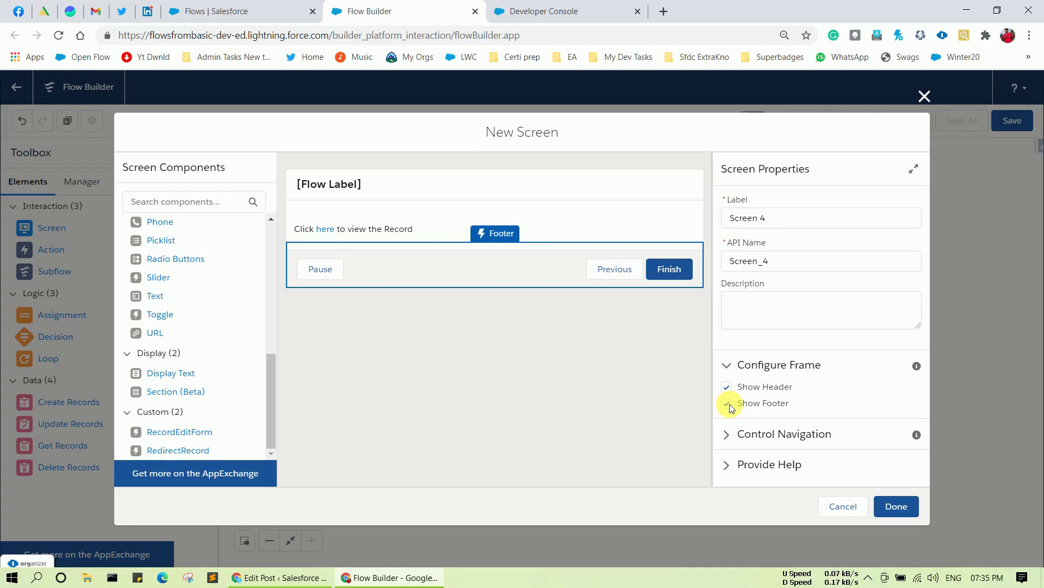
pyautogui.click(901, 504)
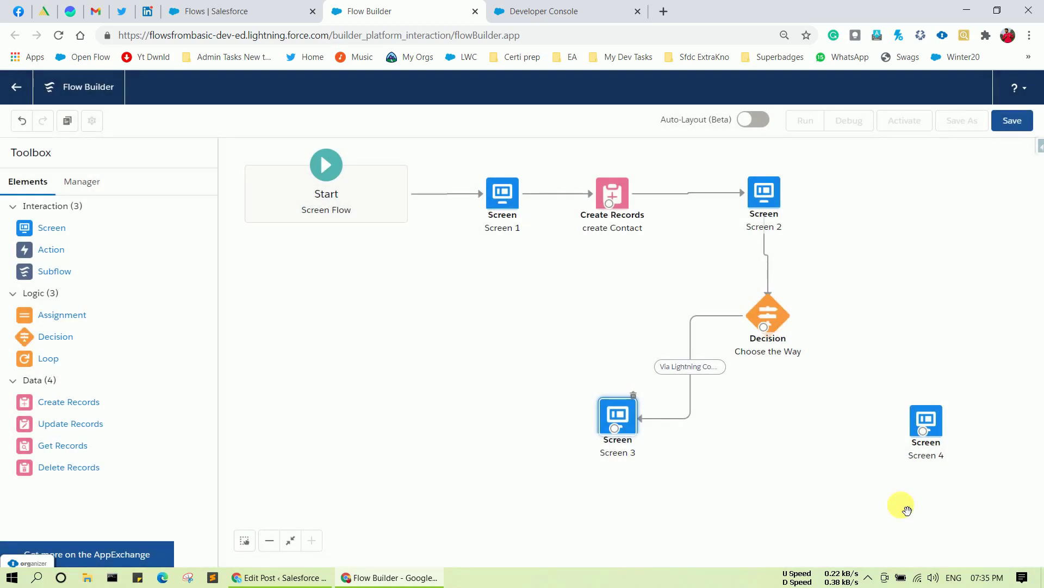
pyautogui.doubleClick(632, 416)
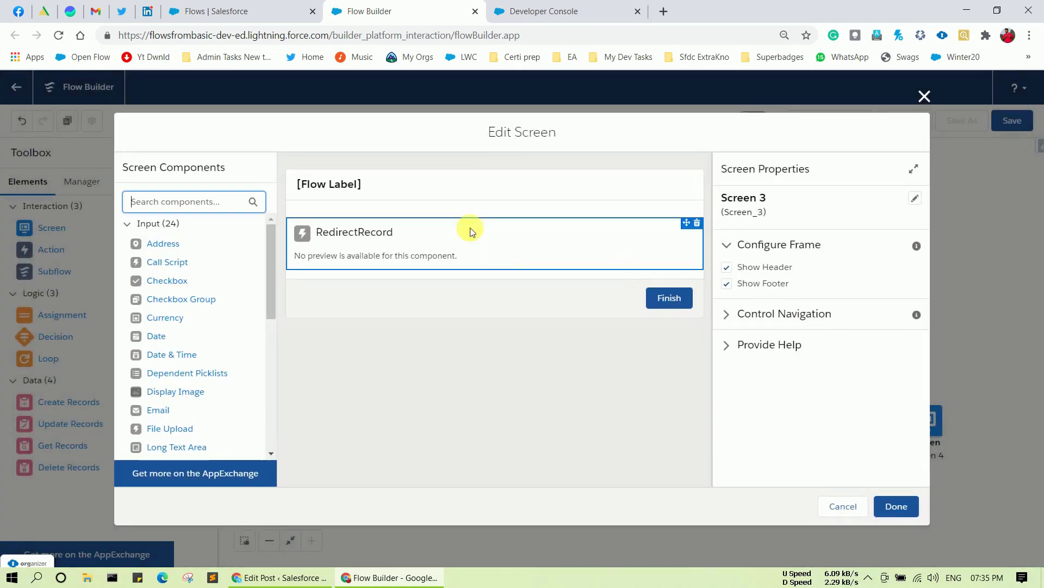
pyautogui.click(727, 284)
pyautogui.click(893, 502)
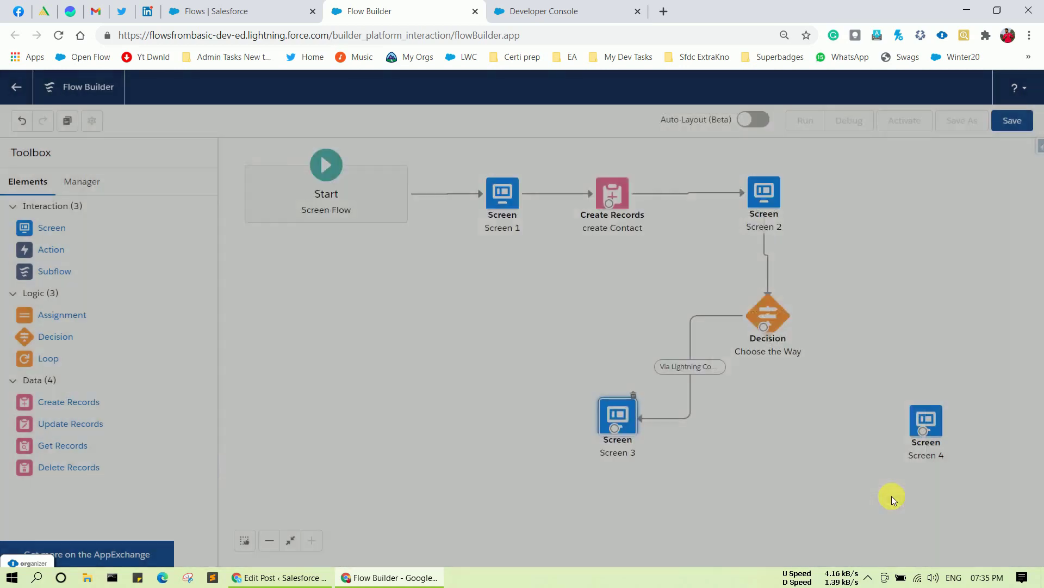
# Move Screen 4 slightly closer to the Choose the Way decision and connect the decision to it with the Via URL/Display Text outcome.
pyautogui.moveTo(944, 416); pyautogui.dragTo(933, 398)
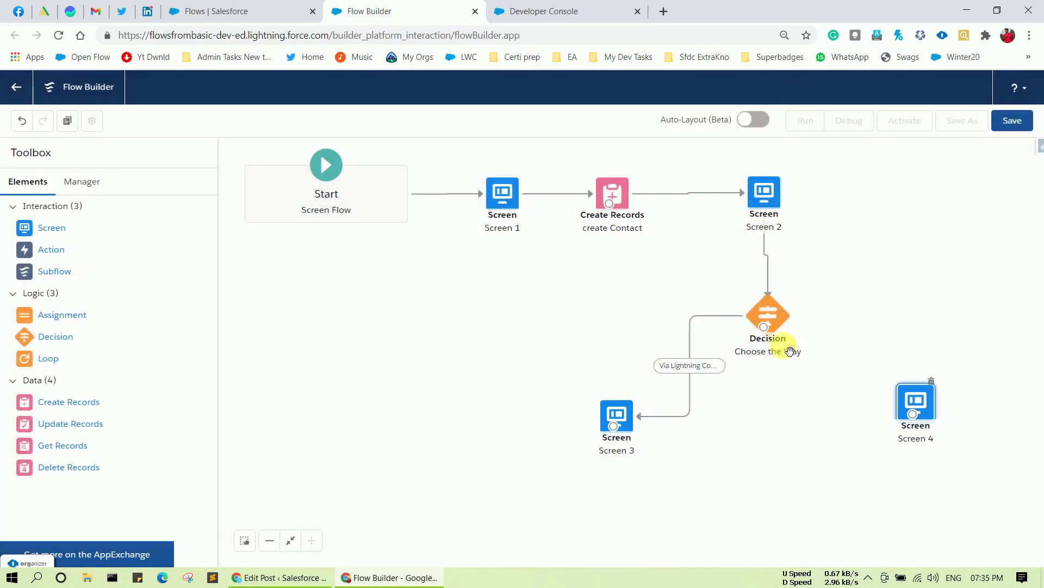
pyautogui.moveTo(765, 326); pyautogui.dragTo(915, 406)
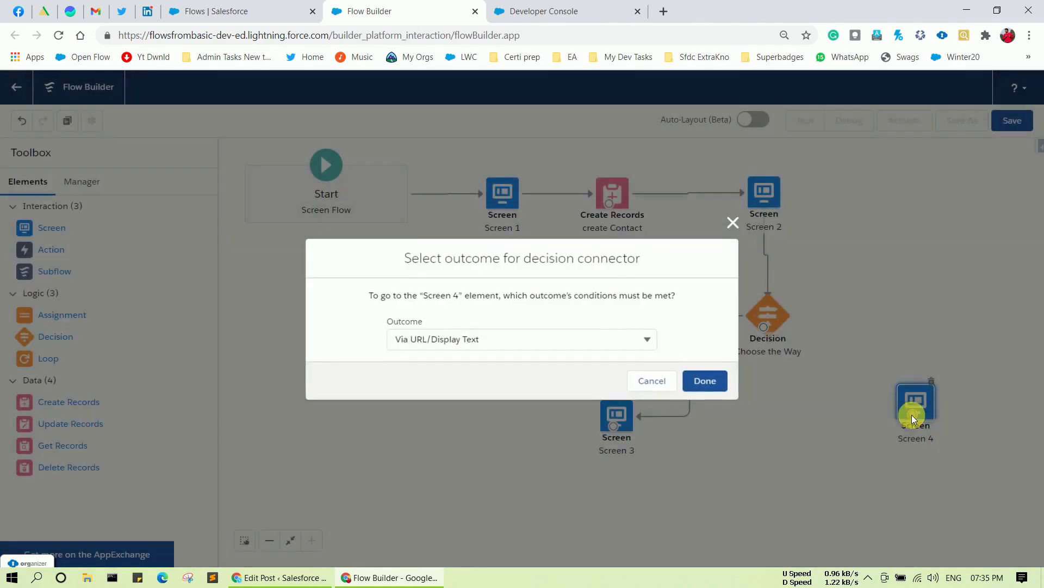
pyautogui.click(706, 381)
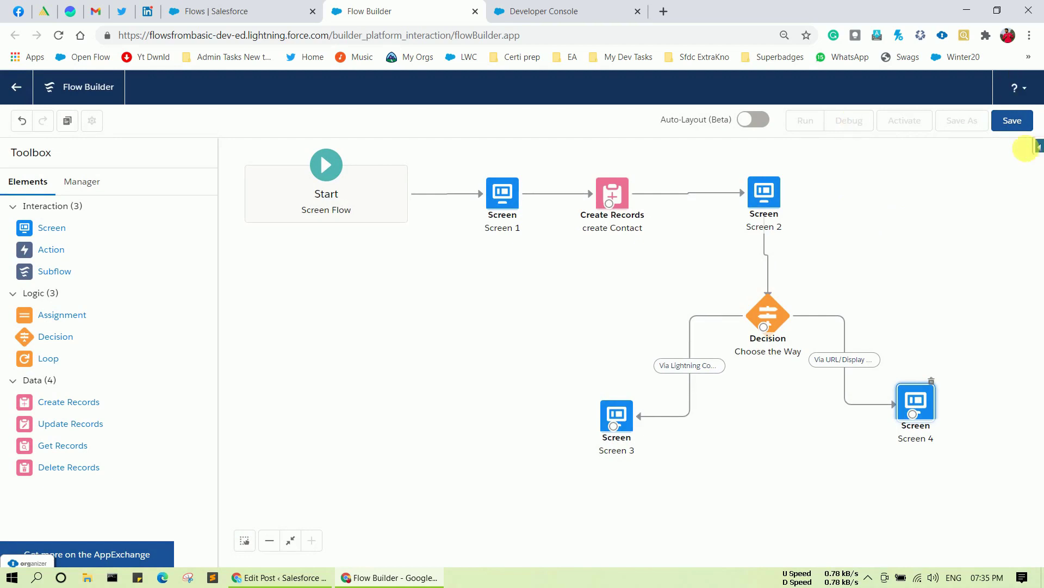
# Save the flow with the label and API name RedirectFlow, and activate it.
pyautogui.click(1013, 120)
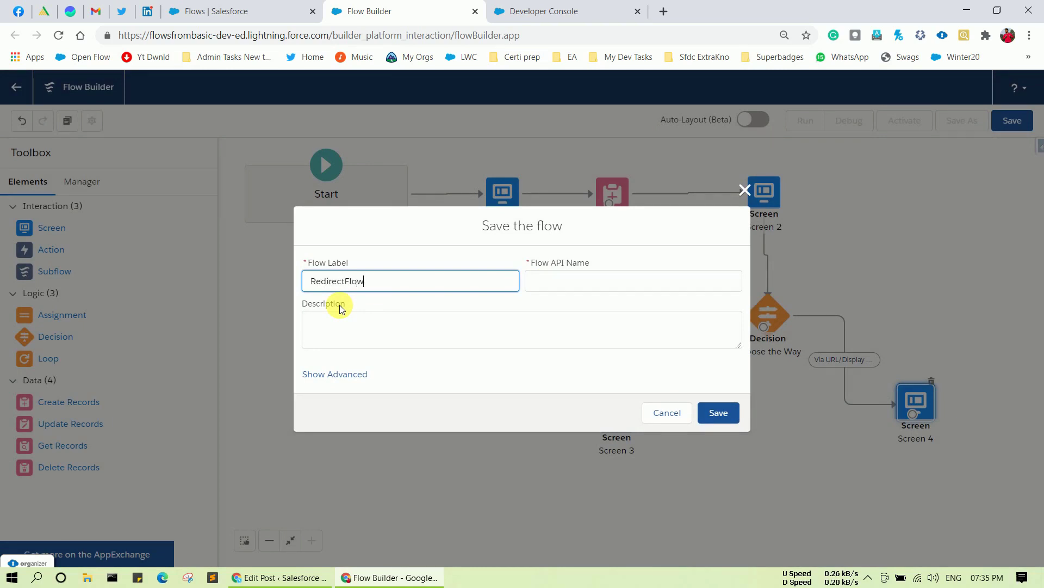
pyautogui.write('RedirectFlow')
pyautogui.click(550, 290)
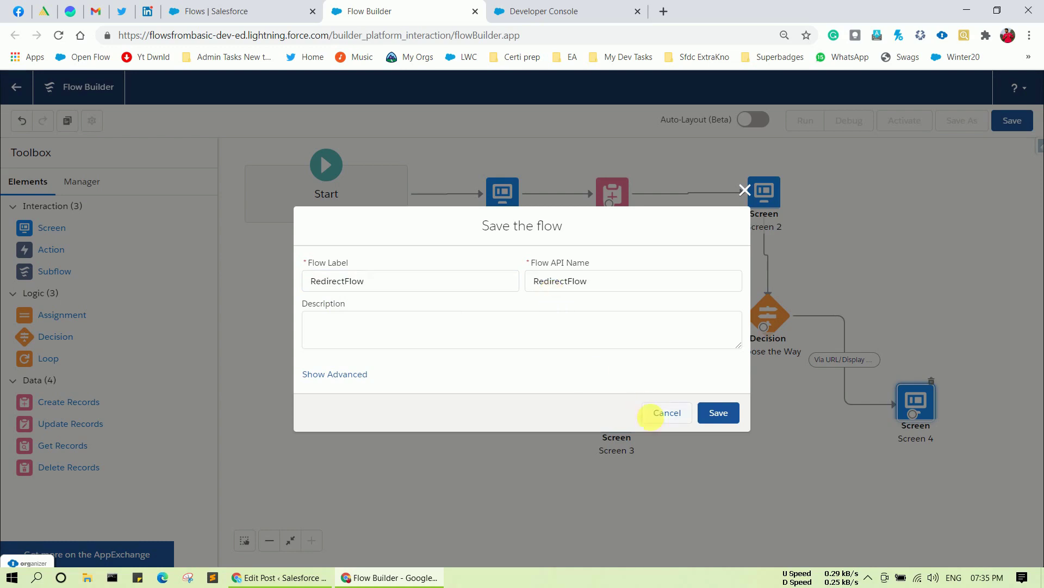
pyautogui.click(722, 414)
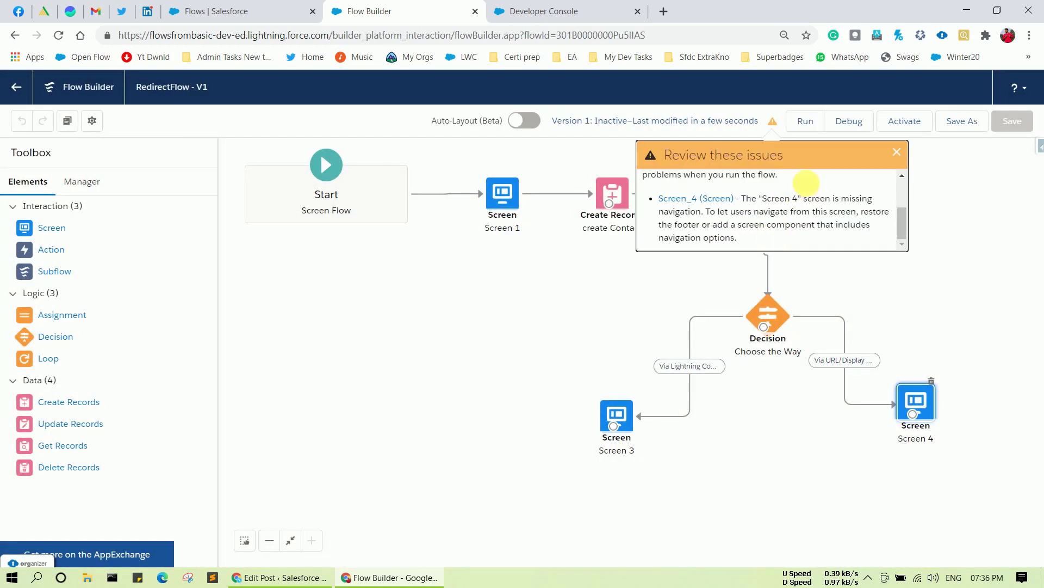
pyautogui.scroll(3, 806, 183)
pyautogui.click(897, 152)
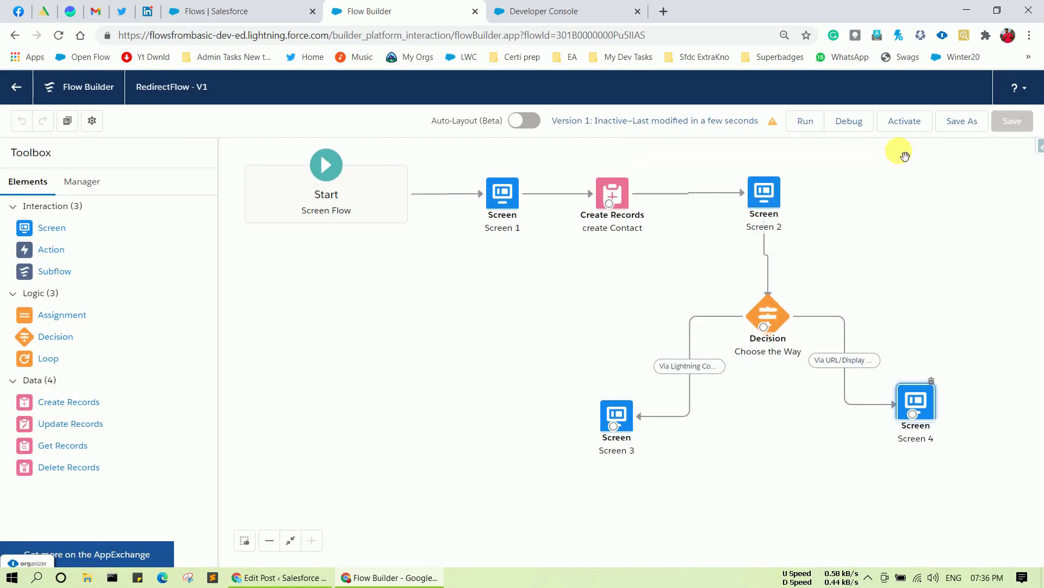
pyautogui.click(905, 120)
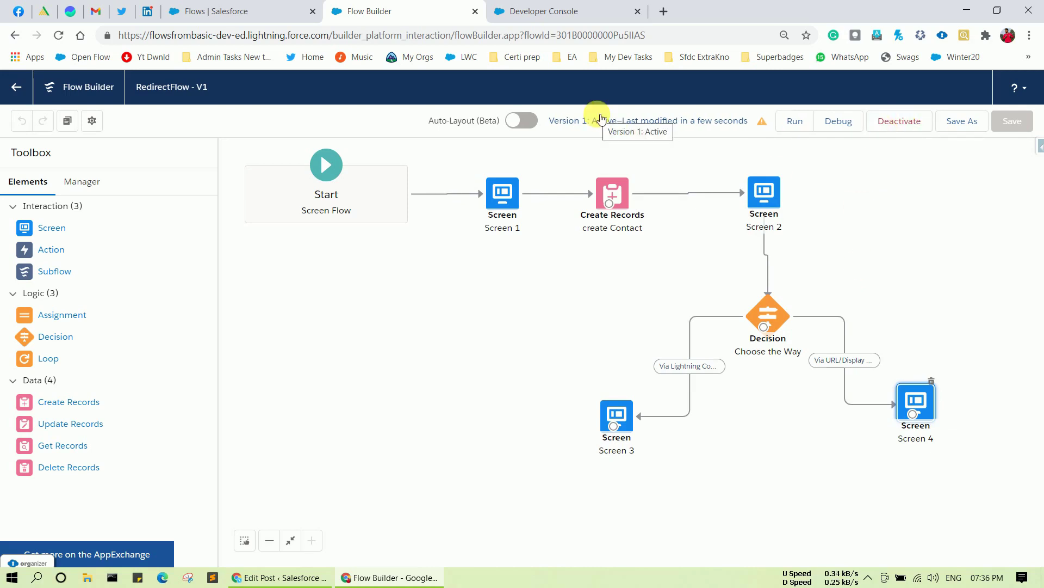
# Leave the flow editor for the Salesforce Setup page, switch to the Sales app, and open the Opportunities list.
pyautogui.click(218, 11)
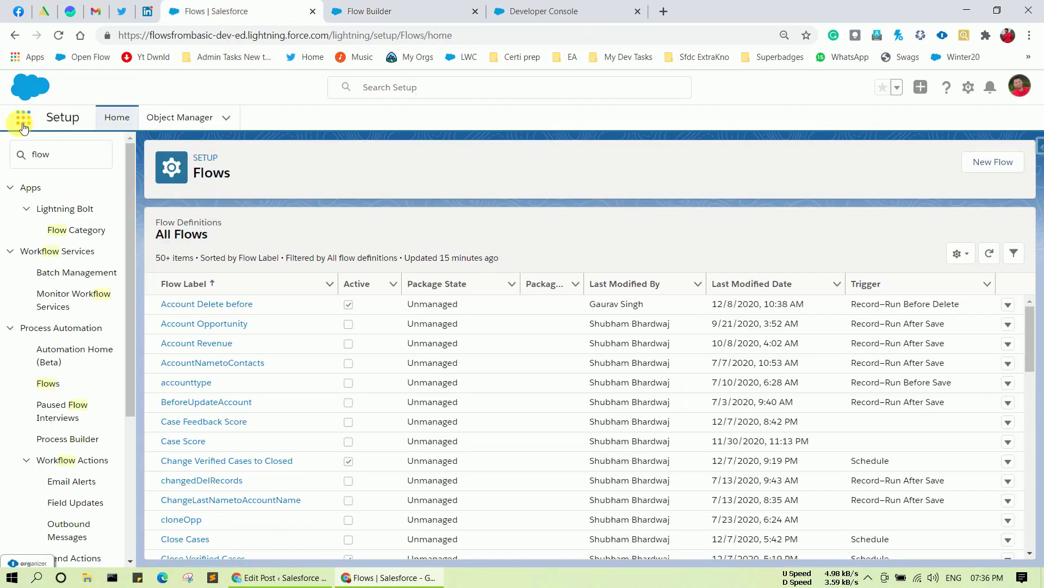
pyautogui.click(23, 127)
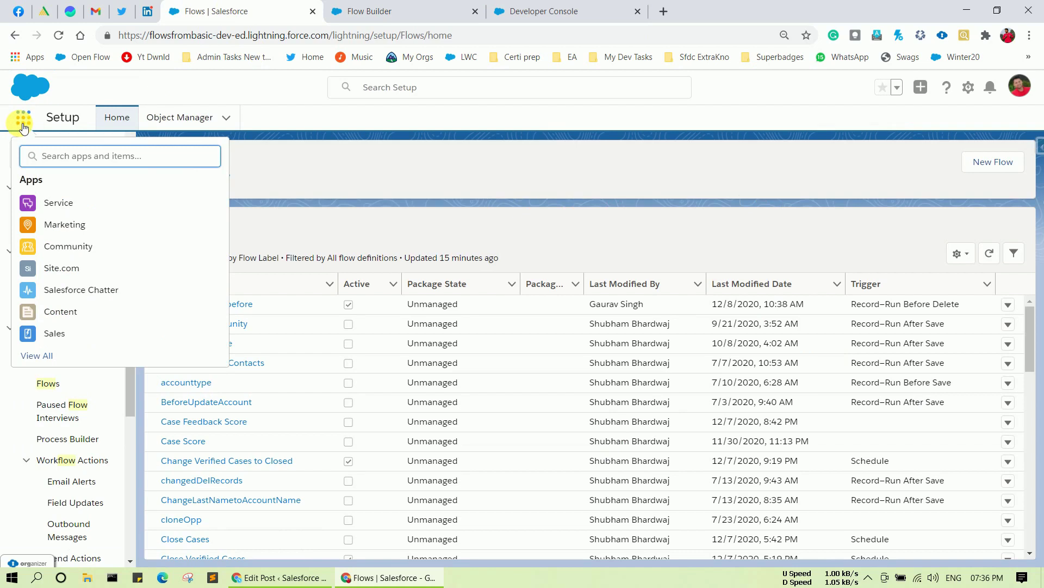
pyautogui.click(53, 337)
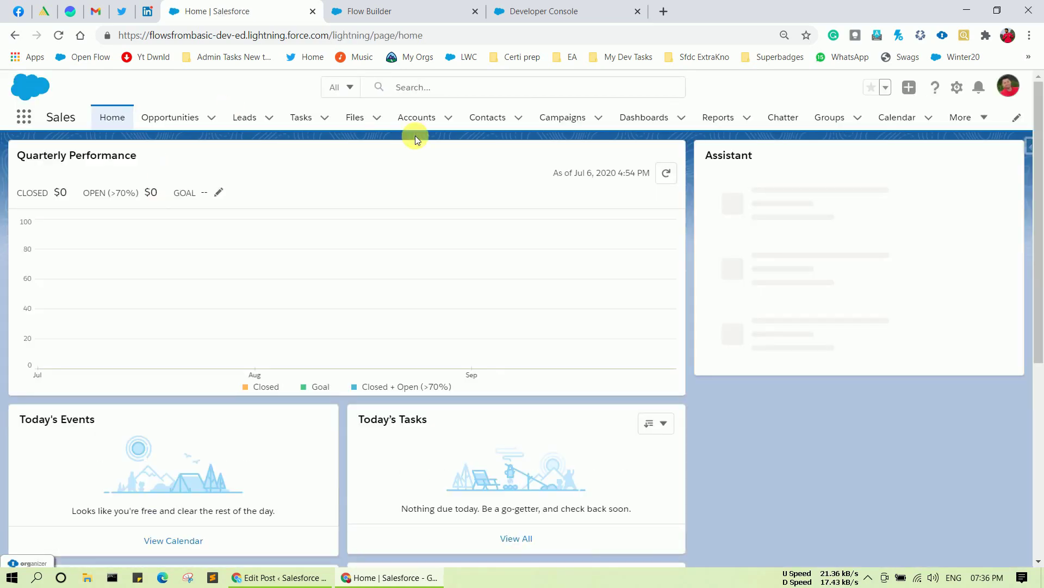
pyautogui.click(185, 128)
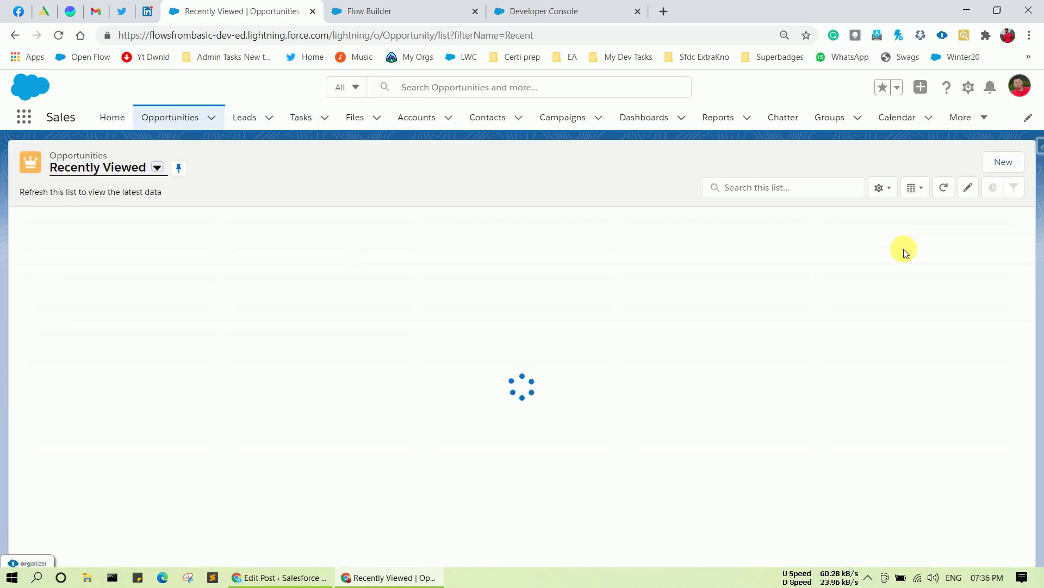
# Open the Edge Installation opportunity and its record page for editing in Lightning App Builder, dismissing the introductory tip.
pyautogui.click(106, 238)
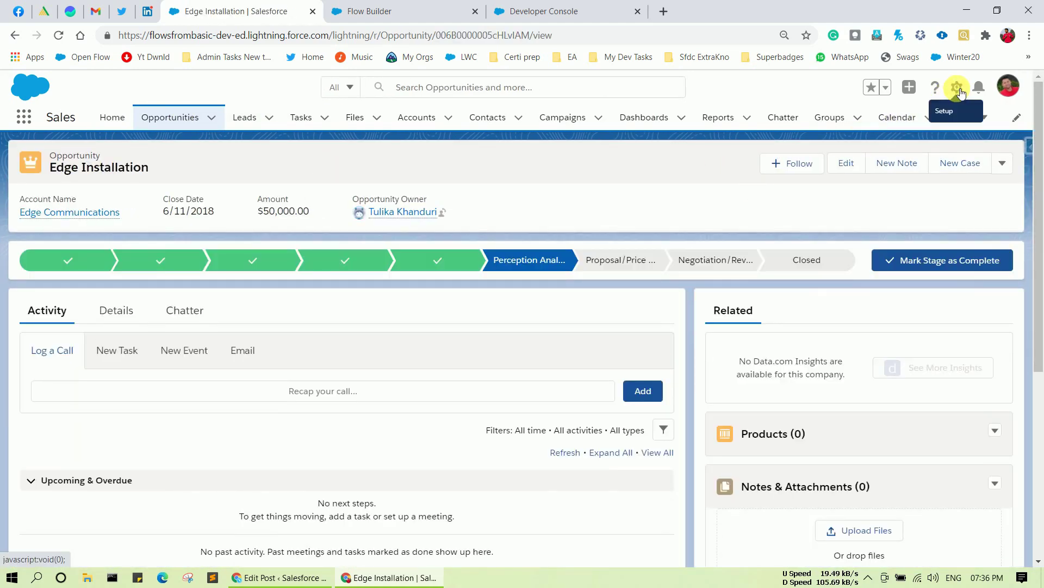
pyautogui.click(959, 89)
pyautogui.click(890, 236)
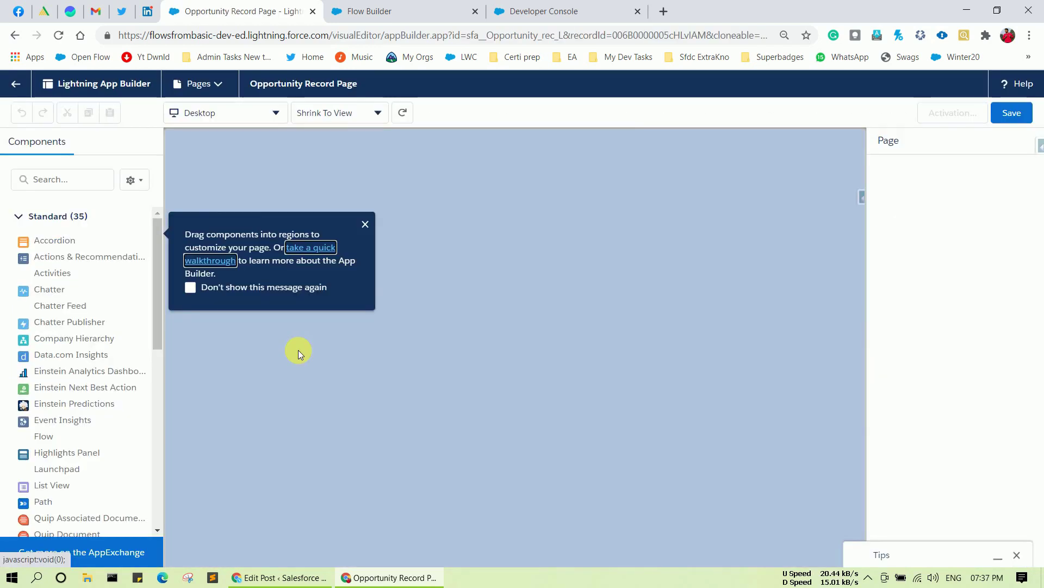
pyautogui.click(365, 225)
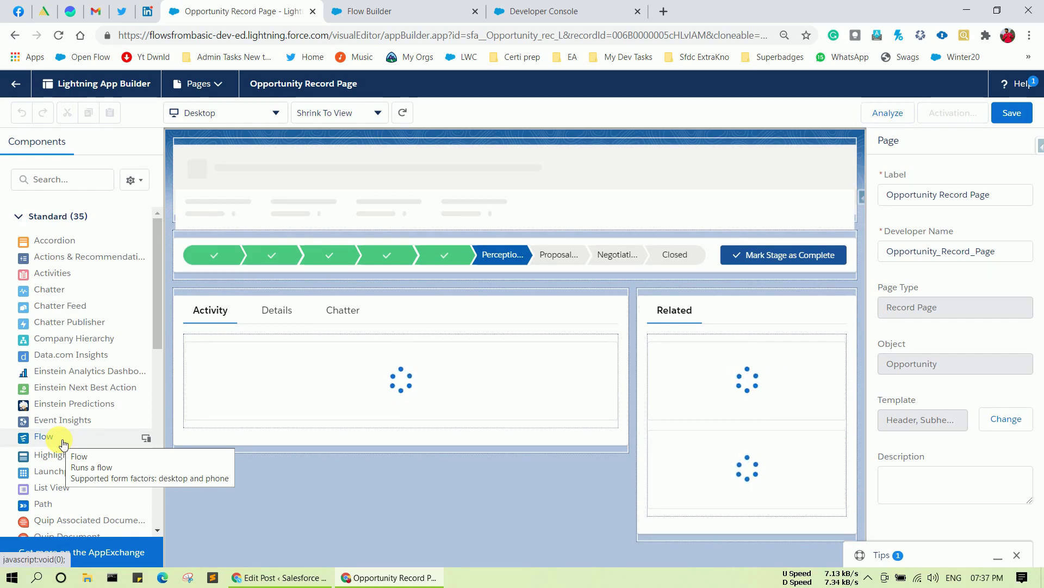
# Add a Flow component above the Related section of the Opportunity record page and set its flow to RedirectFlow.
pyautogui.moveTo(63, 443); pyautogui.dragTo(677, 297)
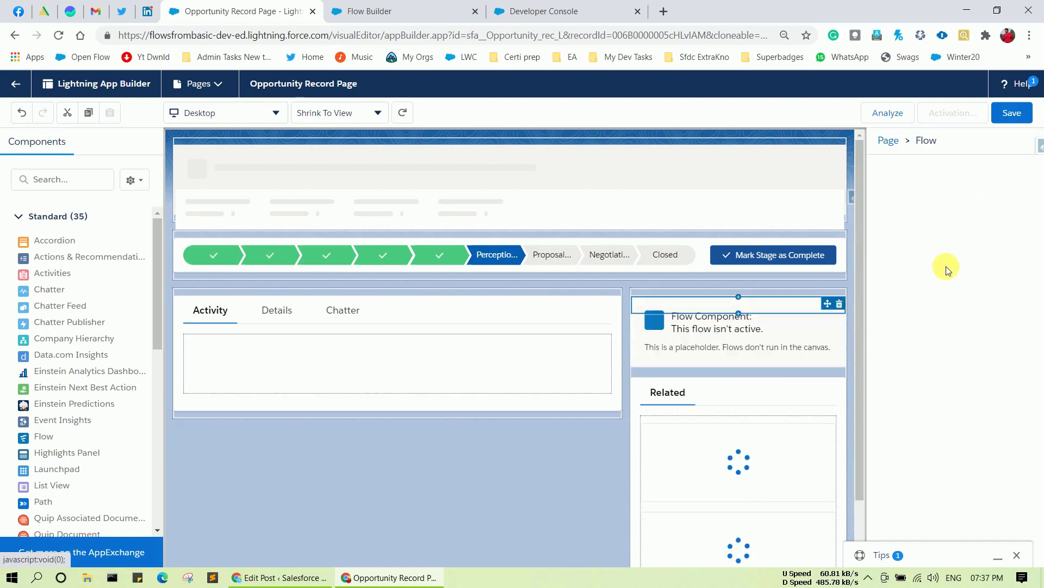
pyautogui.click(979, 257)
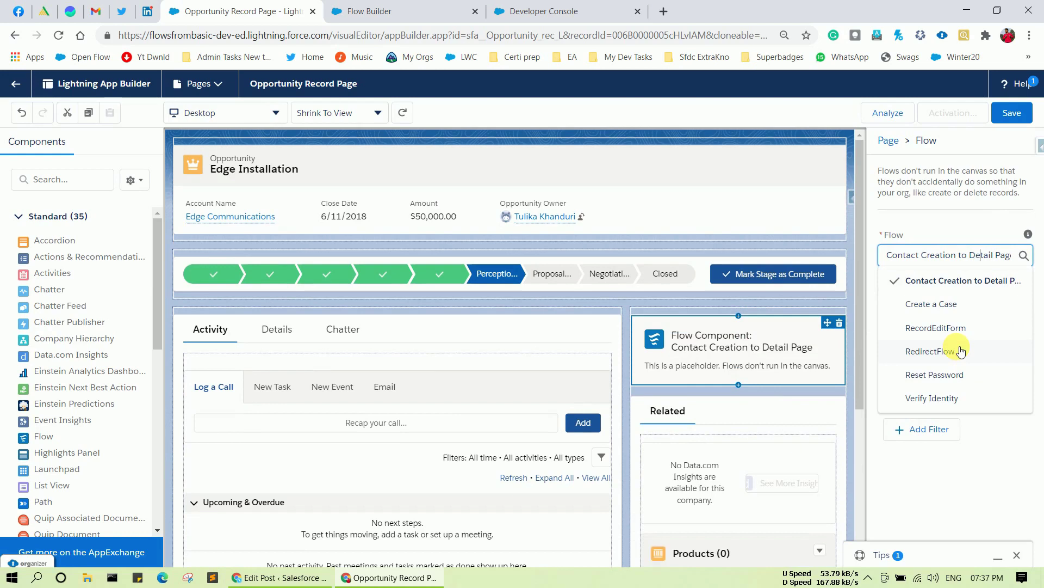
pyautogui.click(949, 351)
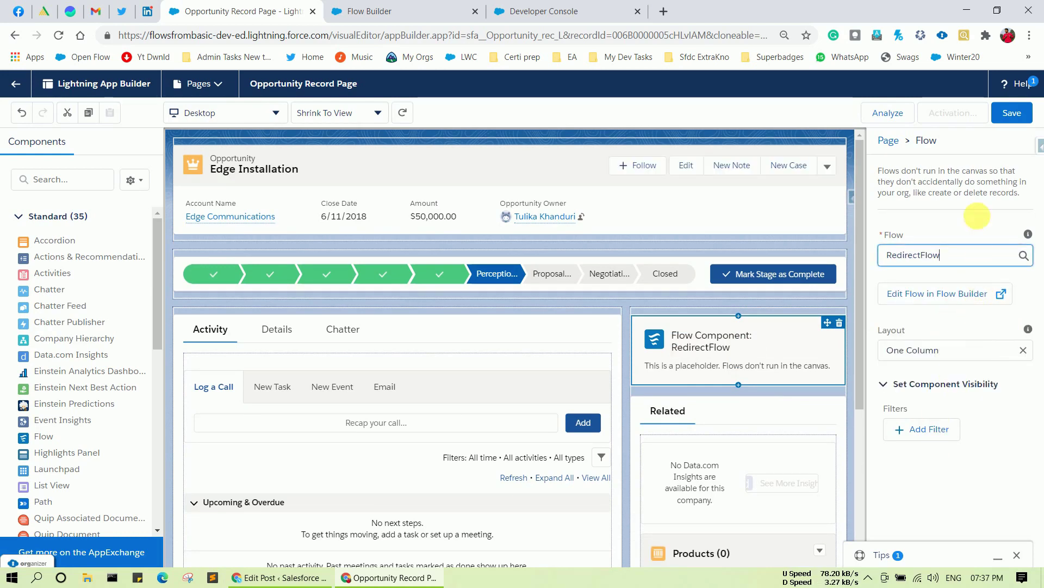
# Save the Opportunity record page and activate it as the org default for the Desktop form factor.
pyautogui.click(1011, 113)
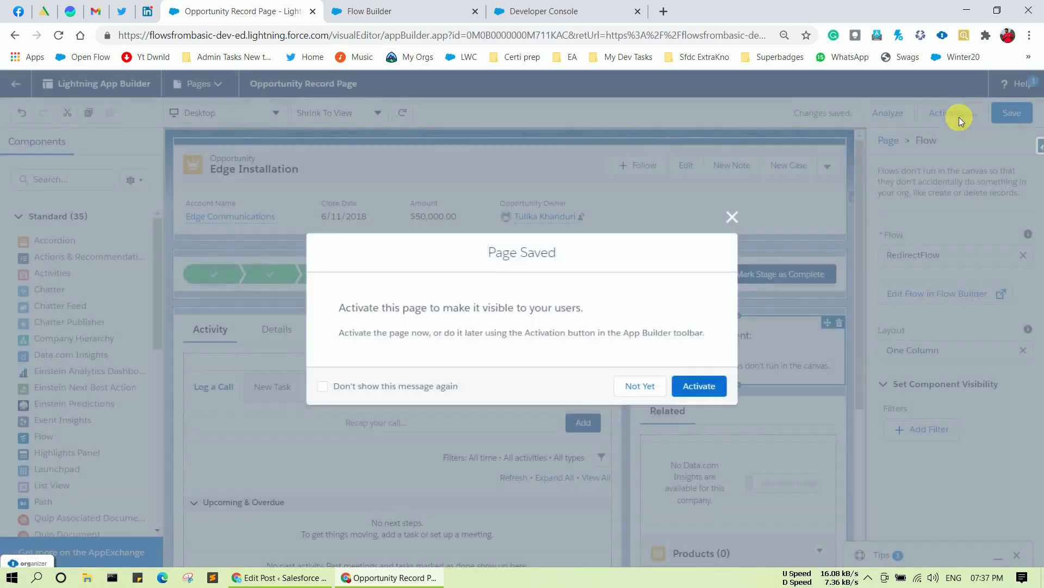
pyautogui.click(701, 395)
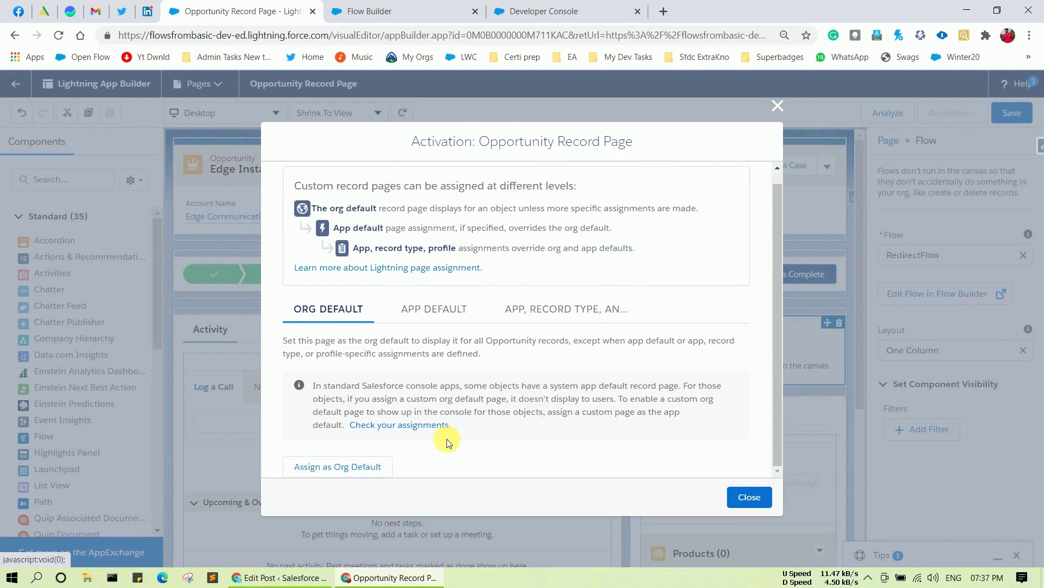
pyautogui.click(341, 466)
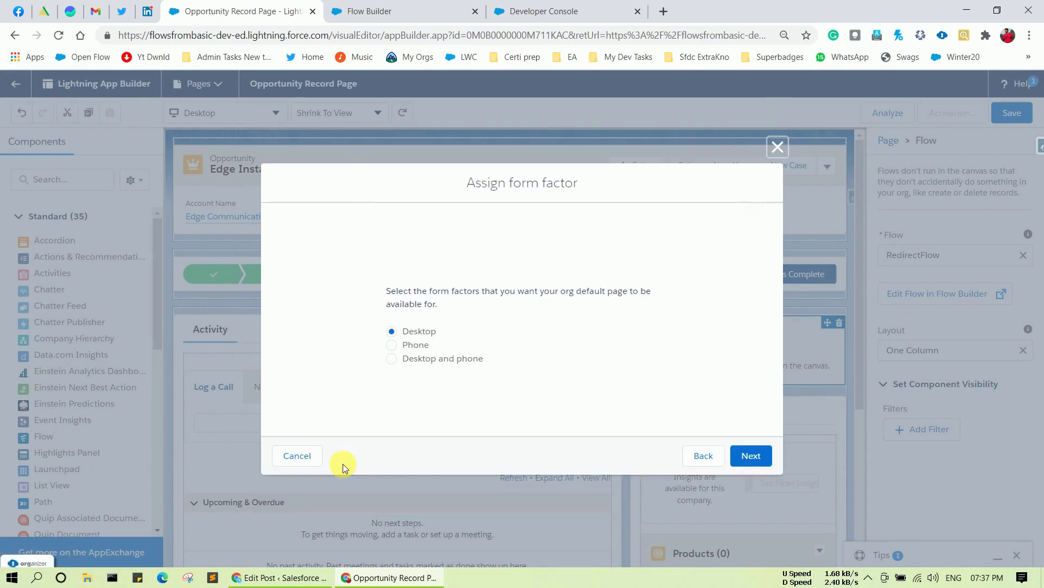
pyautogui.click(751, 456)
pyautogui.click(752, 409)
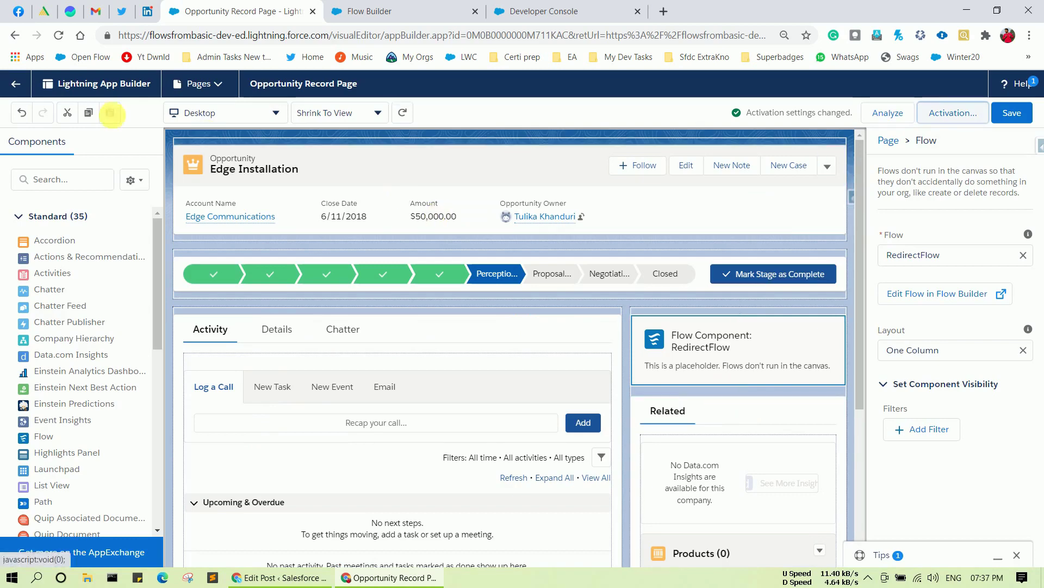
# Return to the Edge Installation record and submit the contact's first and last name in the RedirectFlow form.
pyautogui.click(17, 86)
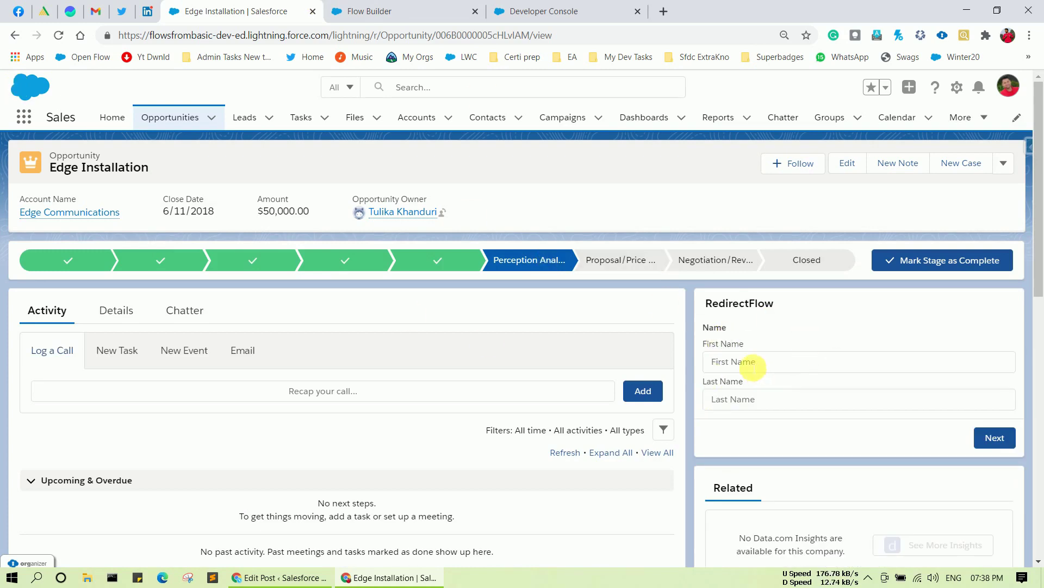
pyautogui.click(726, 361)
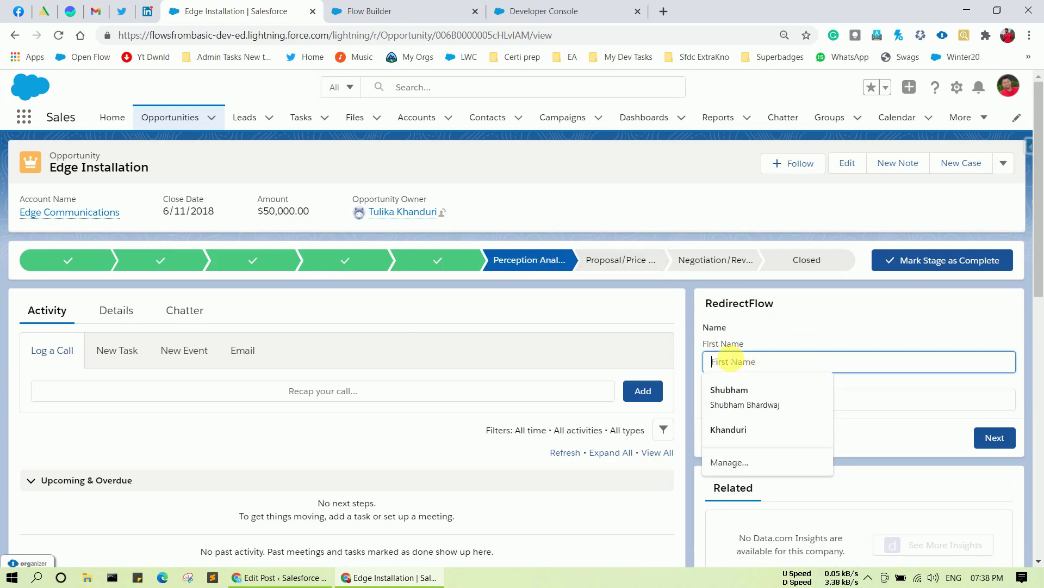
pyautogui.click(733, 391)
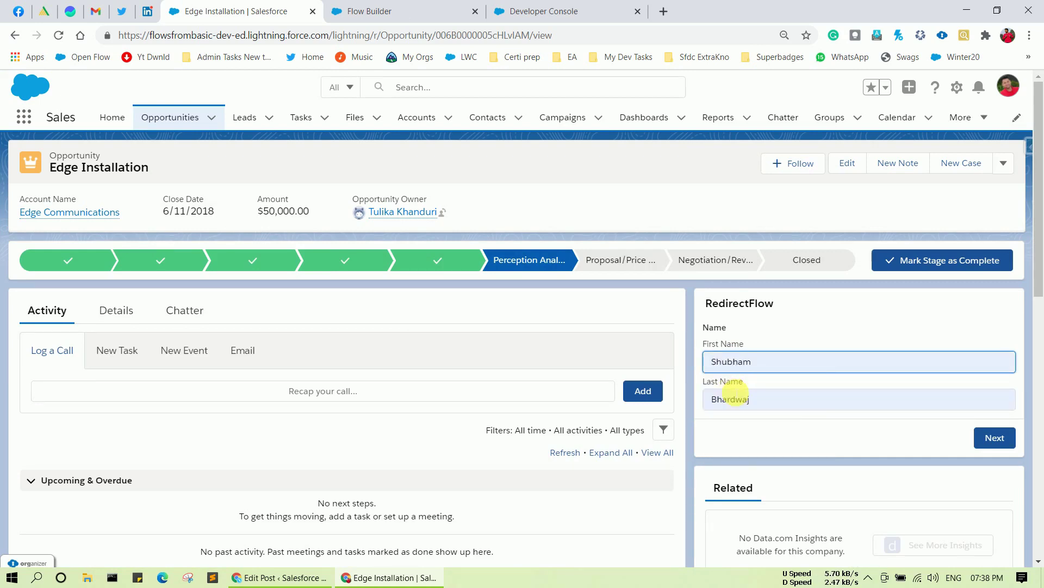
pyautogui.click(1000, 437)
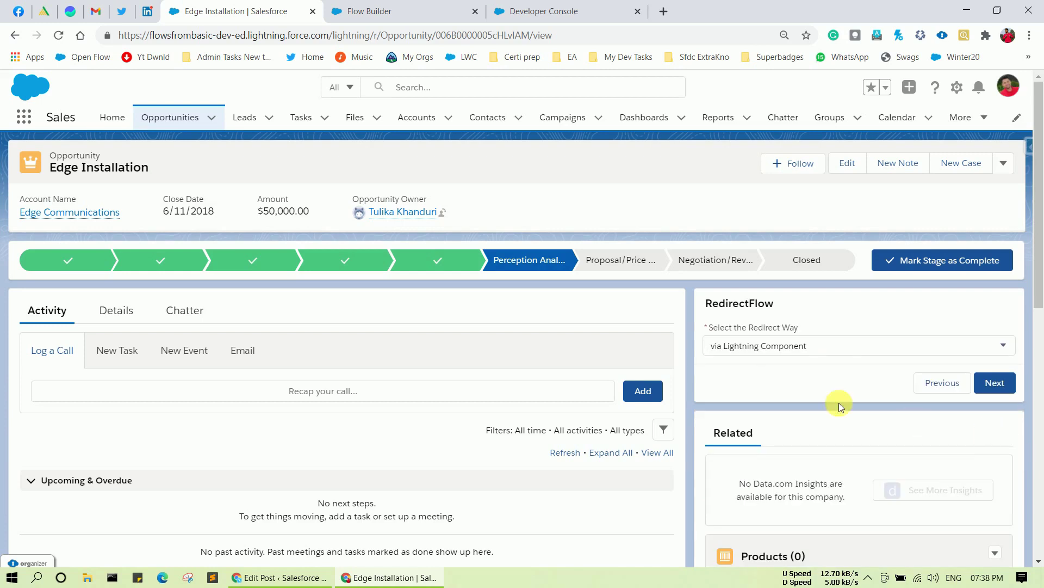
# Set the redirect way to via URL/Display Text, continue the flow, and look over the contact record it opens.
pyautogui.click(799, 346)
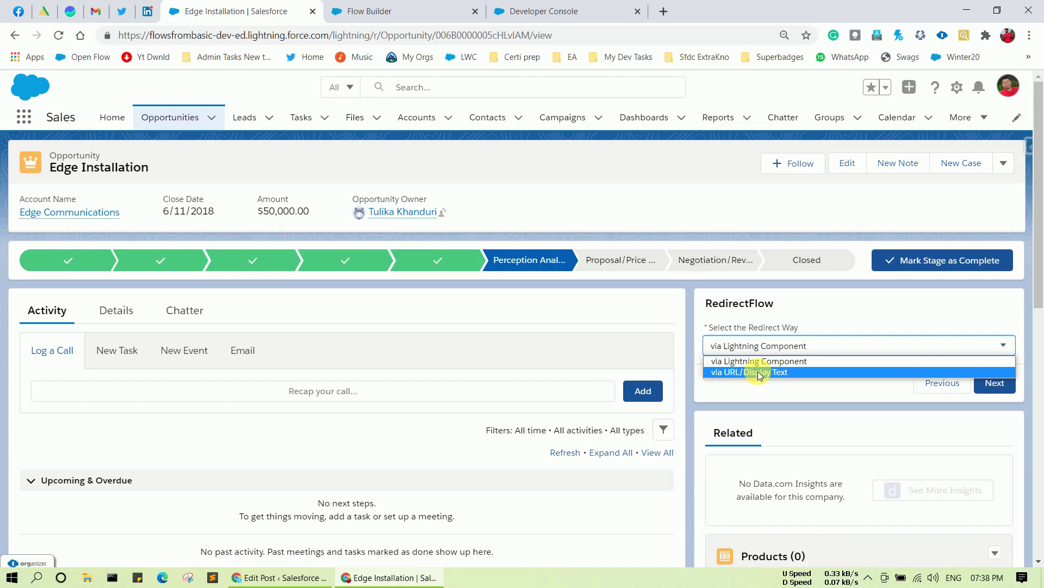
pyautogui.click(759, 371)
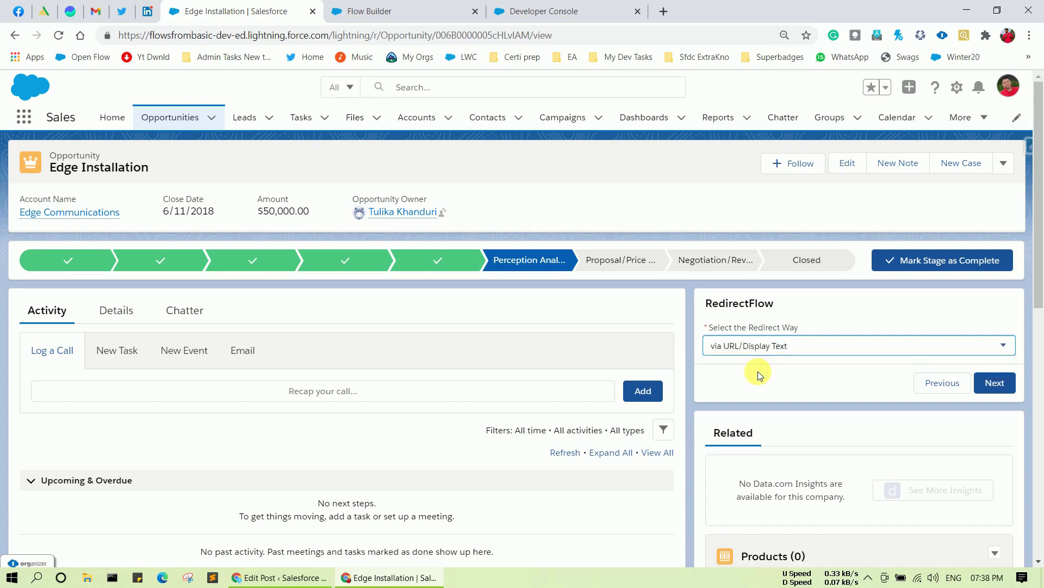
pyautogui.click(1004, 389)
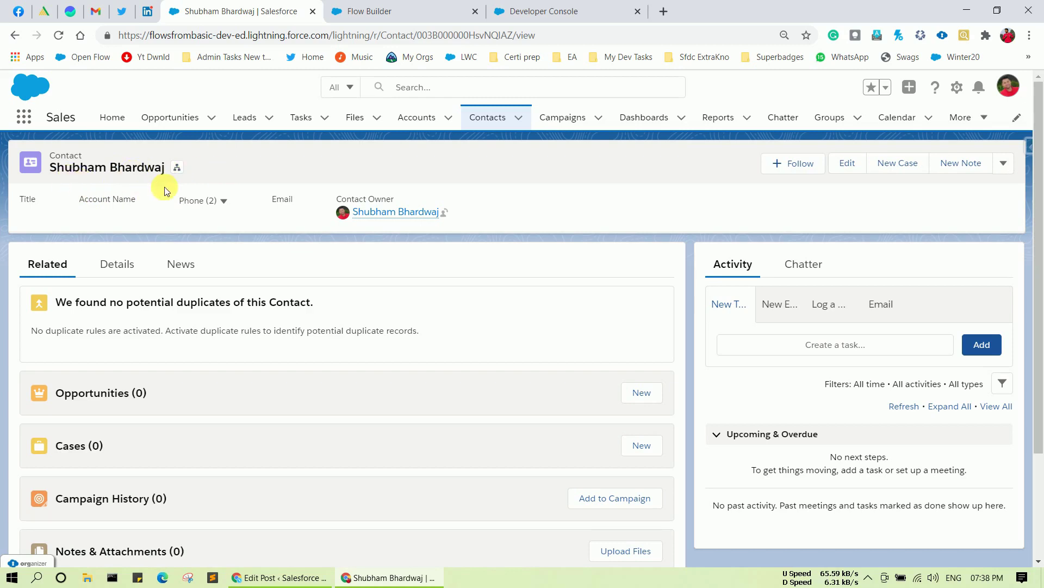
pyautogui.scroll(-2, 570, 313)
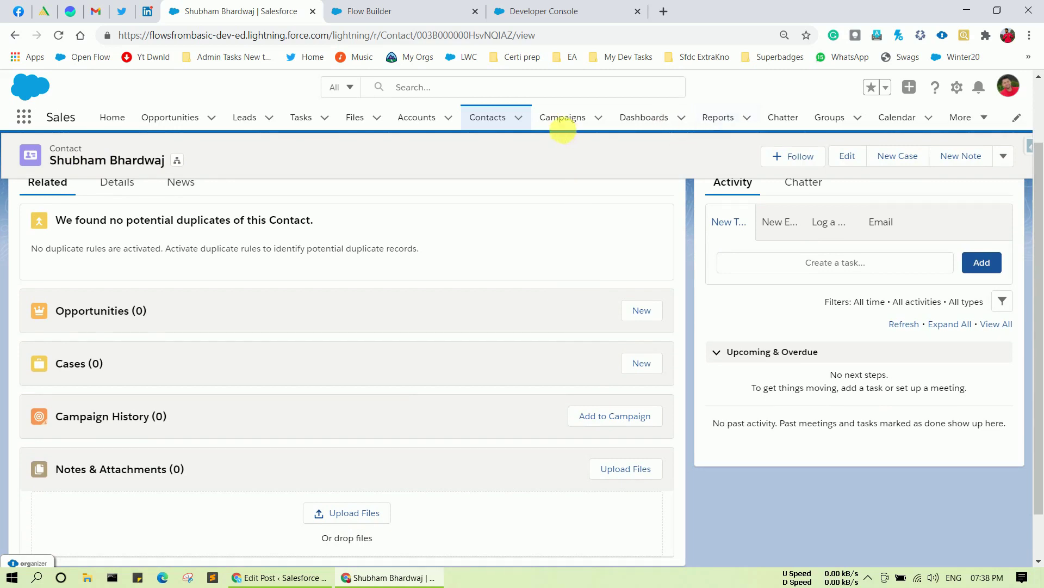
# Reopen the Edge Installation opportunity and submit a second contact's first and last name in the RedirectFlow form.
pyautogui.click(152, 123)
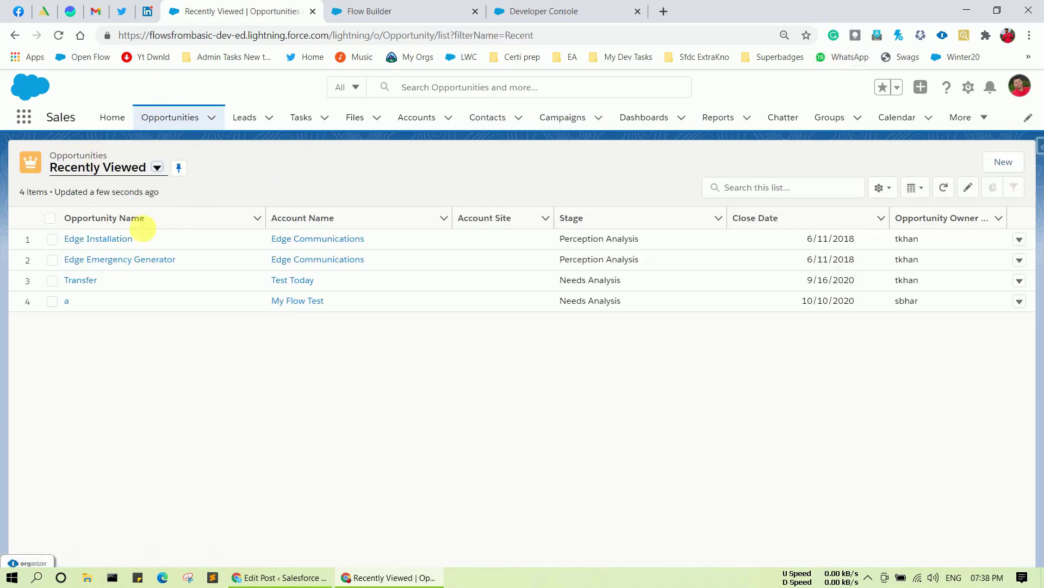
pyautogui.click(87, 239)
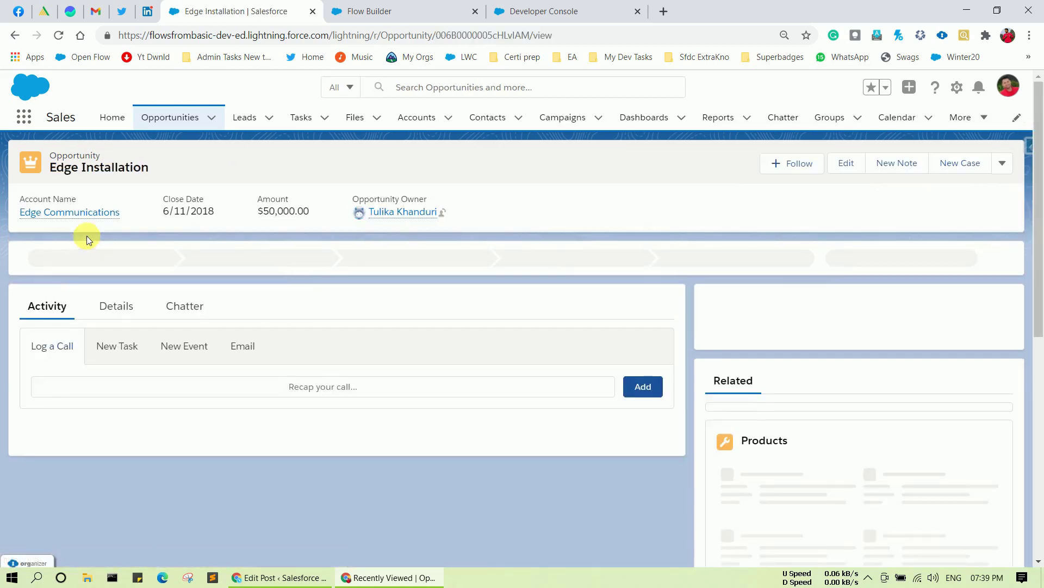
pyautogui.click(766, 361)
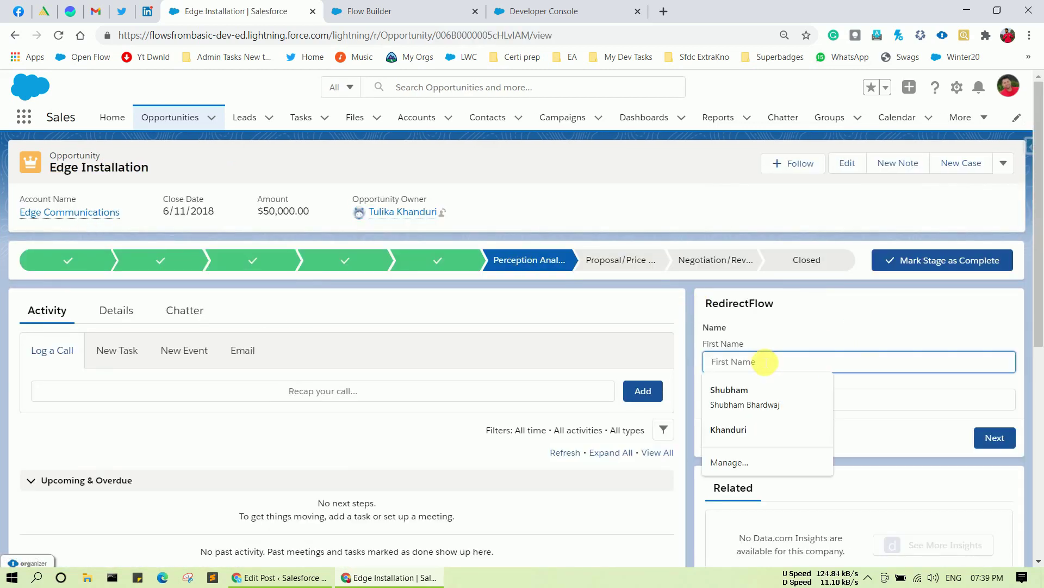
pyautogui.write('Ram')
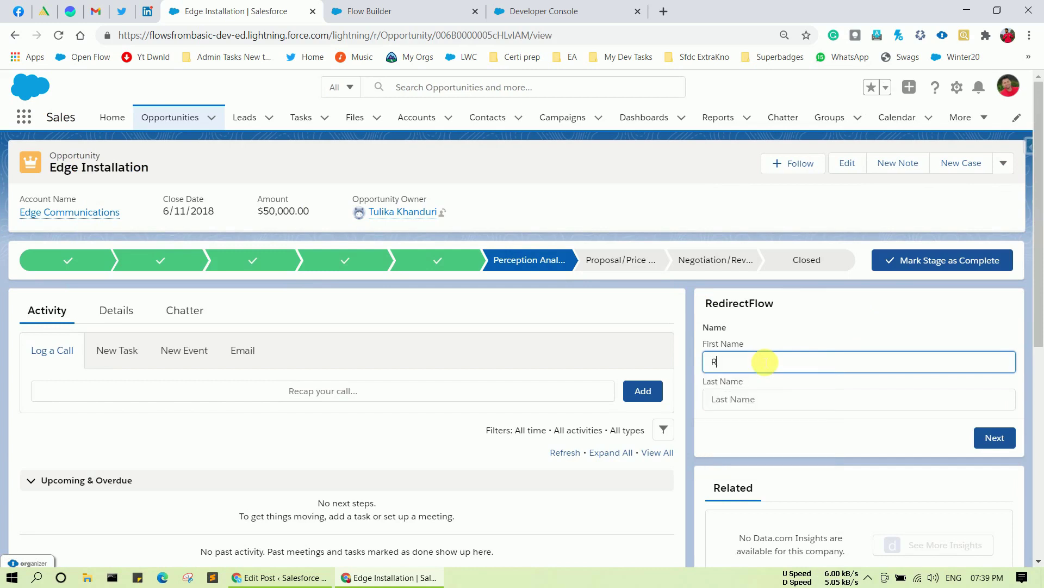
pyautogui.click(721, 400)
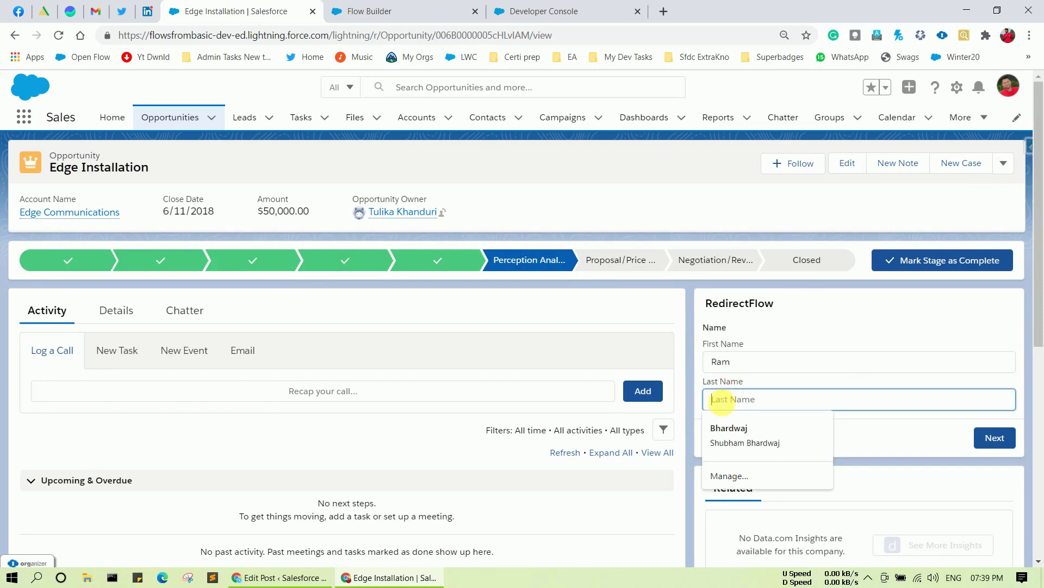
pyautogui.write('Shyam')
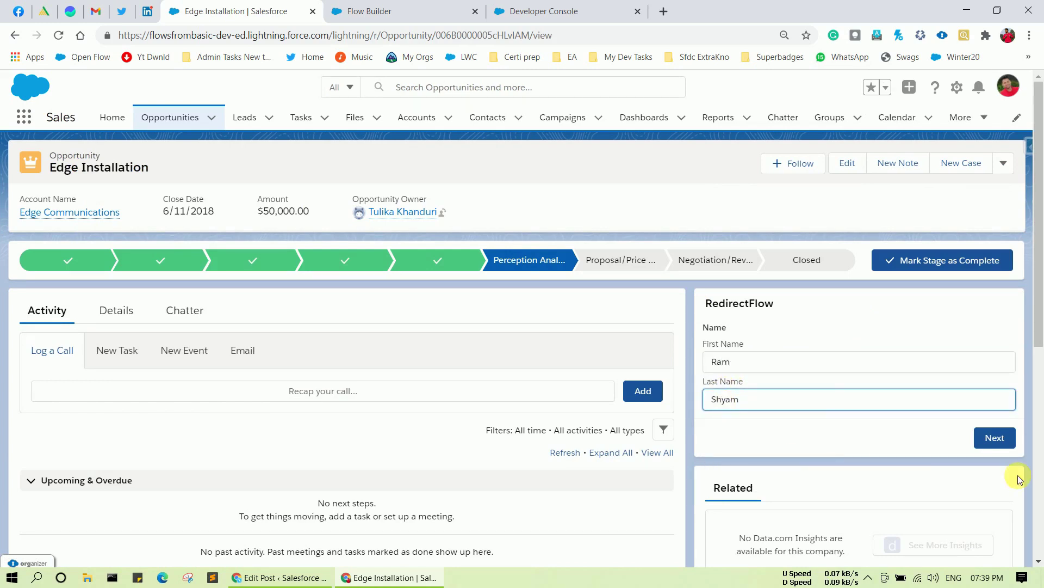
pyautogui.click(994, 443)
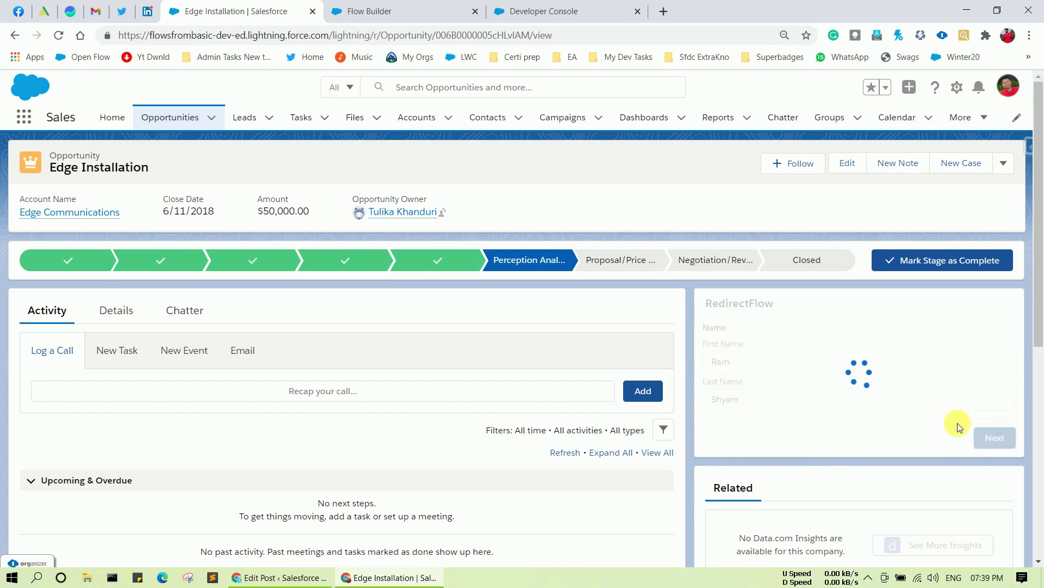
# Keep via Lightning Component as the redirect way and continue the flow to the new contact's record.
pyautogui.click(815, 349)
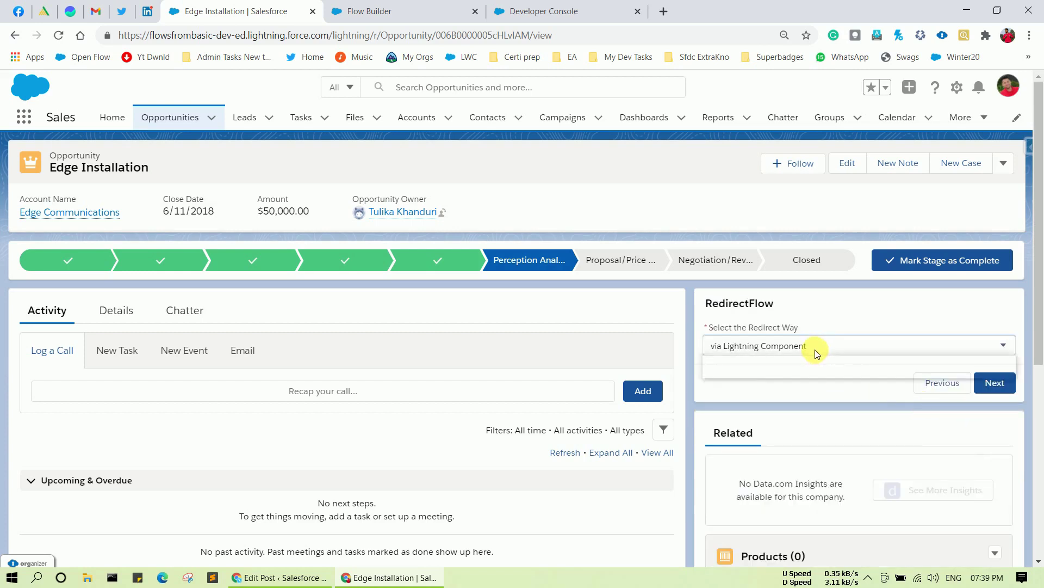
pyautogui.click(775, 360)
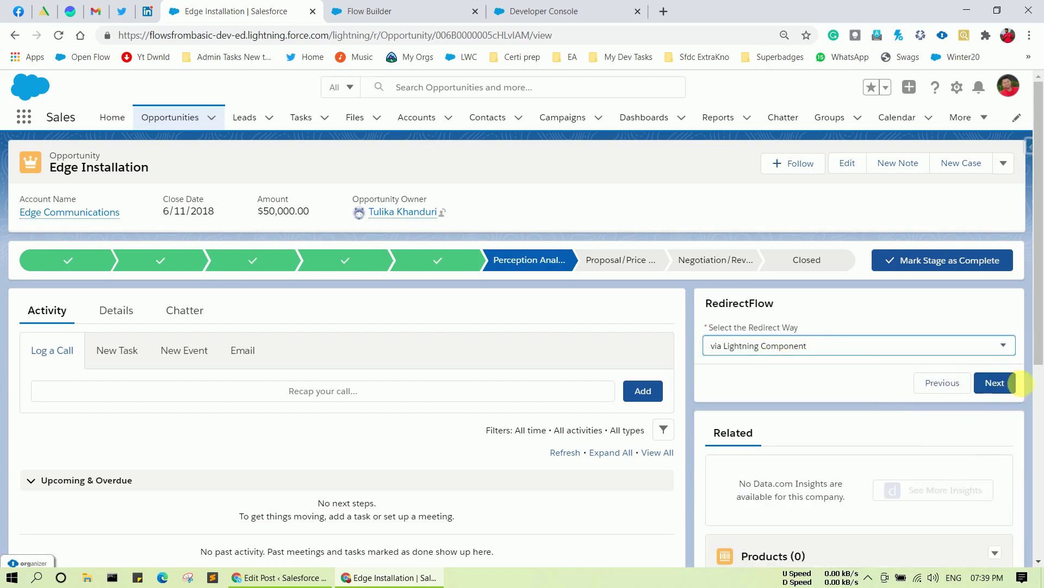
pyautogui.click(999, 386)
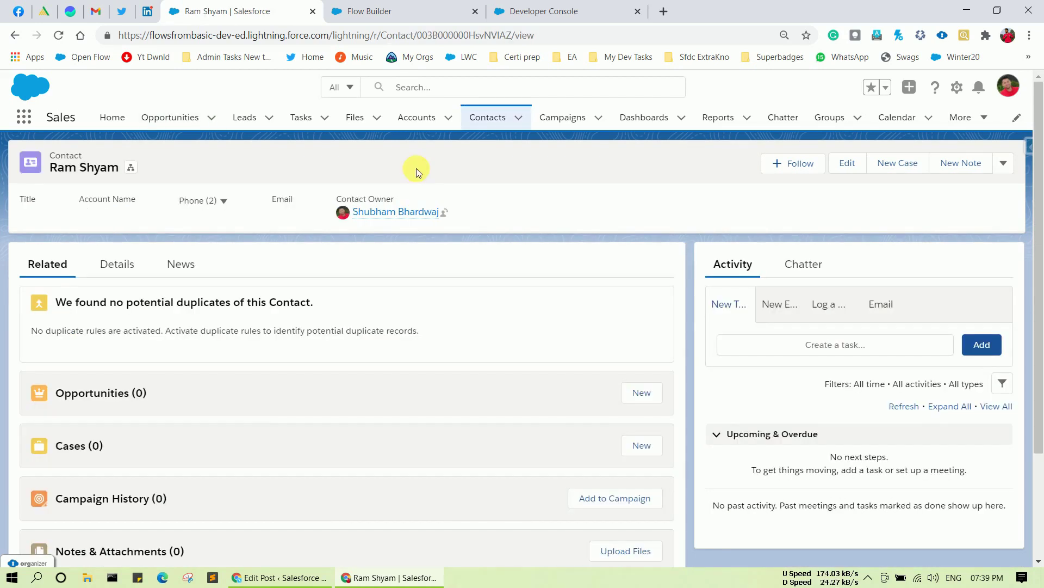